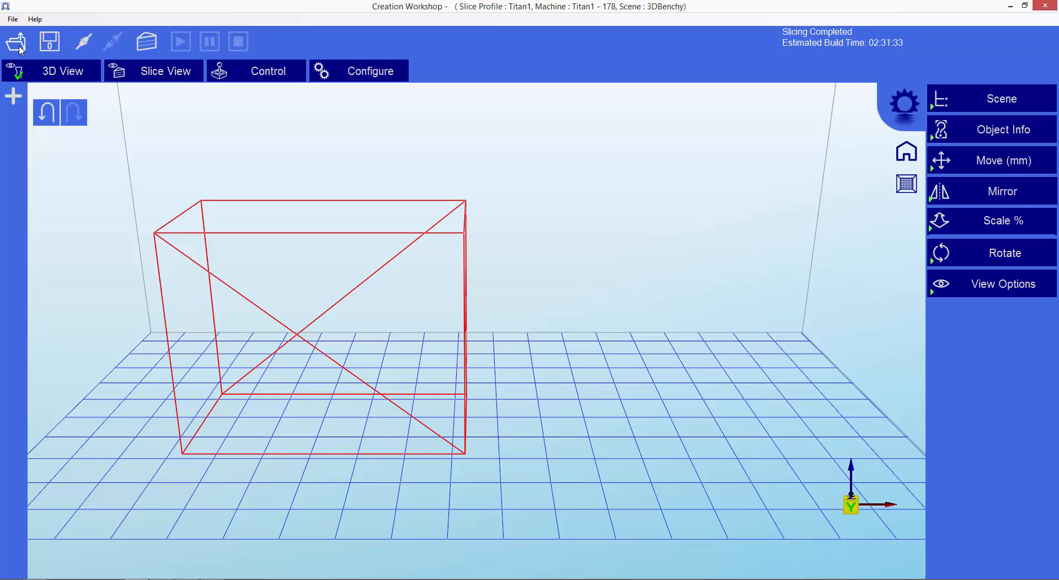
Load the 3DBenchy.stl model into the scene and reset the camera to its home view.
{"action": "left_click", "coordinate": [20, 50]}
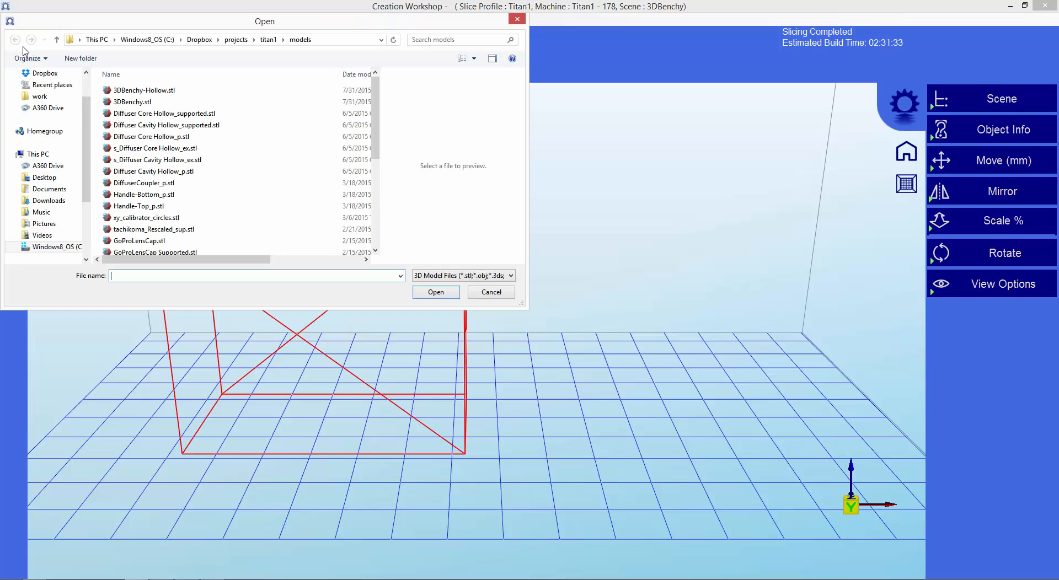
{"action": "left_click", "coordinate": [139, 103]}
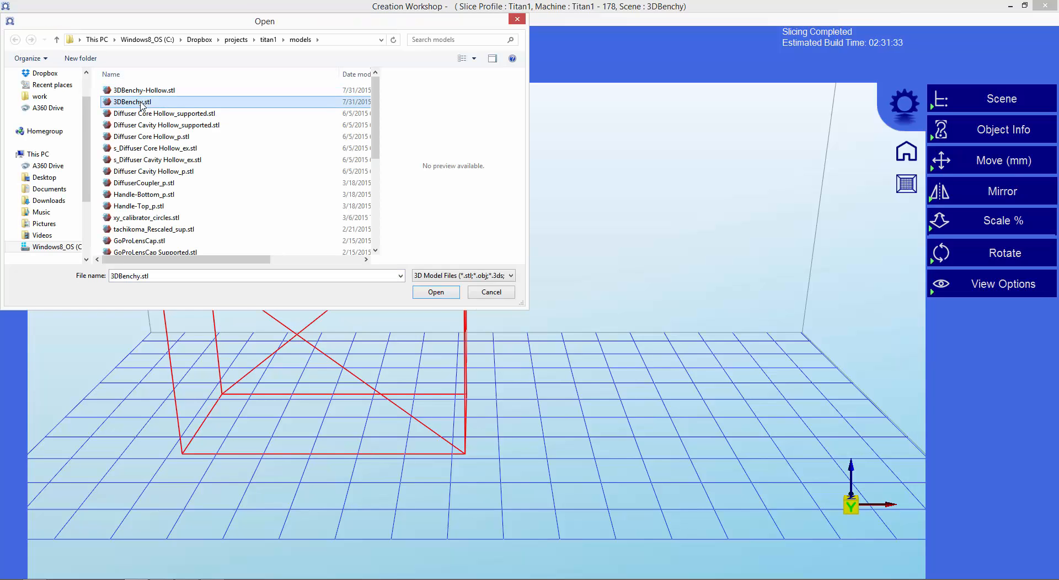
{"action": "double_click", "coordinate": [142, 104]}
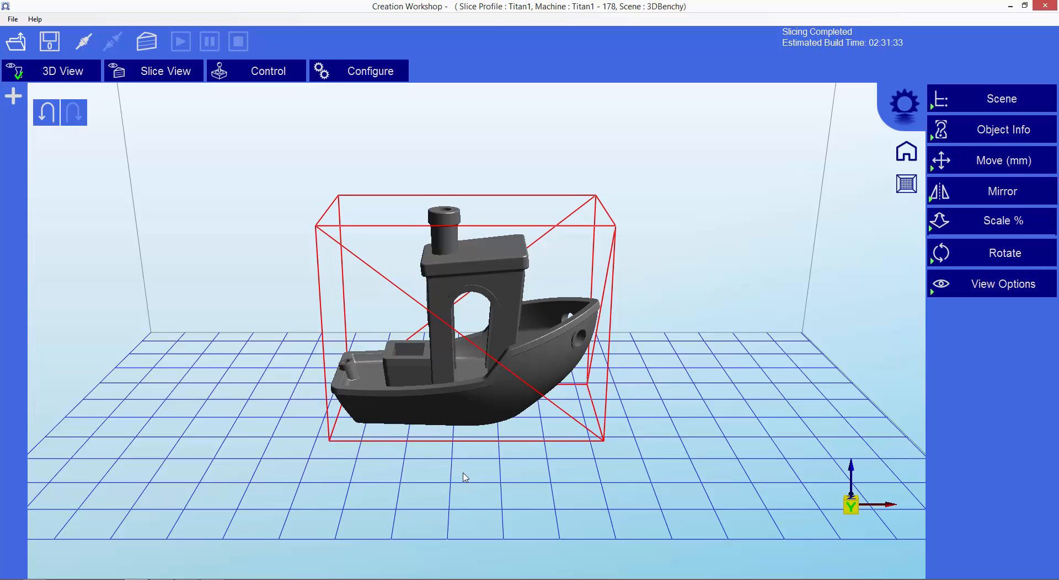
{"action": "scroll", "coordinate": [480, 441], "scroll_direction": "down", "scroll_amount": 2}
{"action": "scroll", "coordinate": [480, 442], "scroll_direction": "up", "scroll_amount": 2}
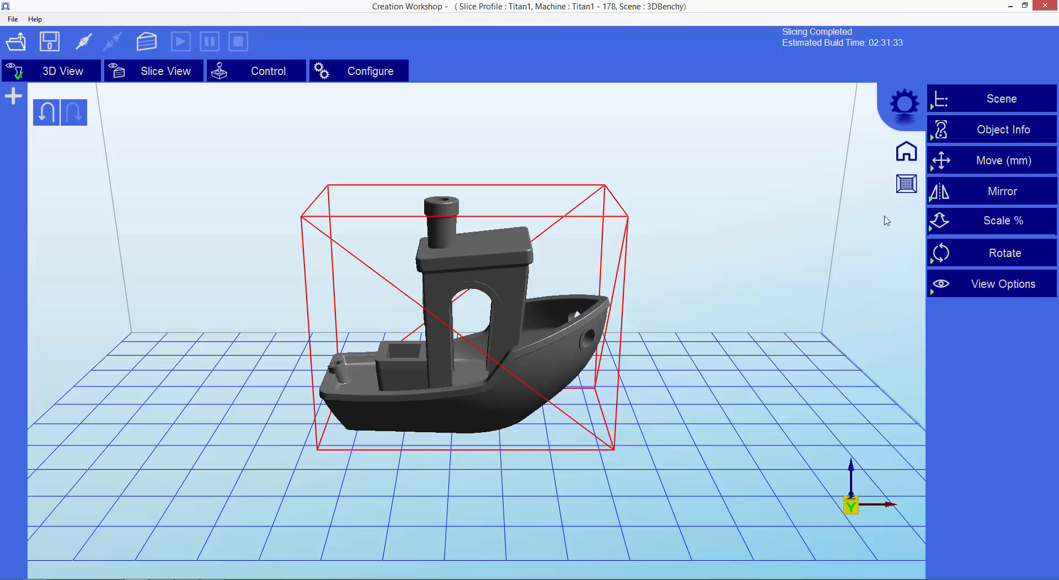
{"action": "left_click", "coordinate": [902, 159]}
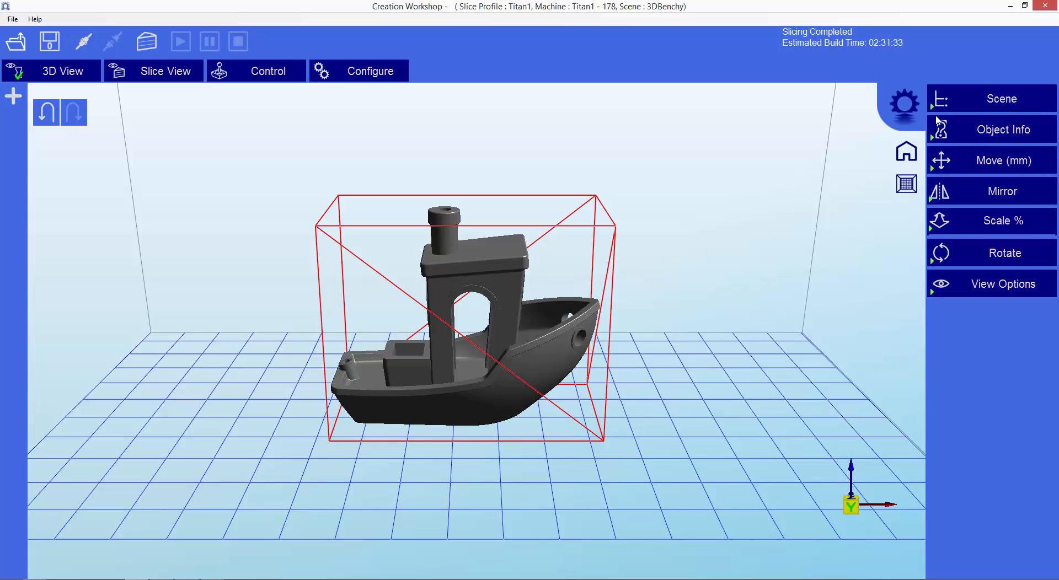
Expand the scene tree, select the 3DBenchy model and show its object information.
{"action": "left_click", "coordinate": [940, 100]}
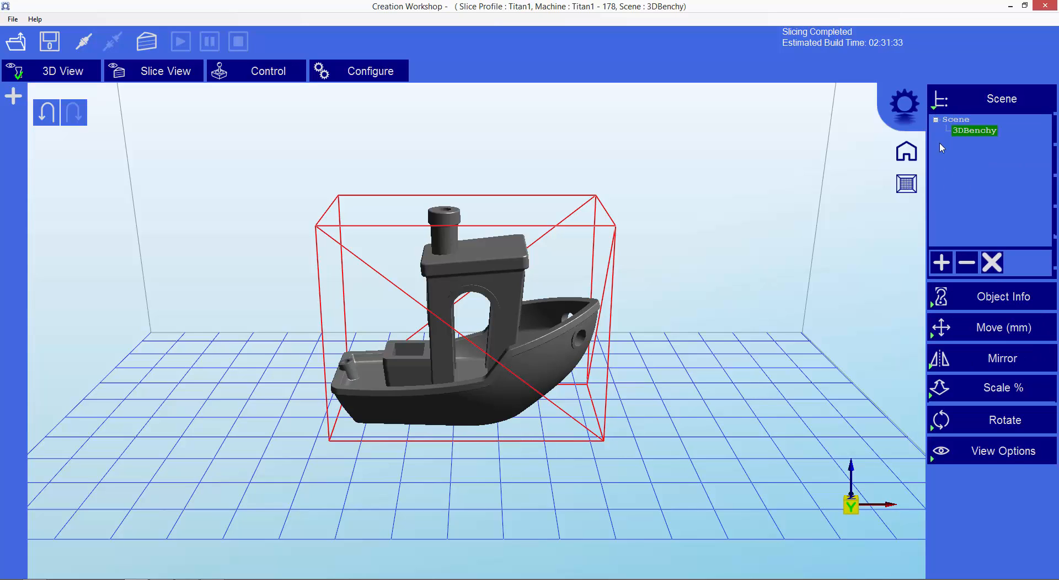
{"action": "left_click", "coordinate": [982, 133]}
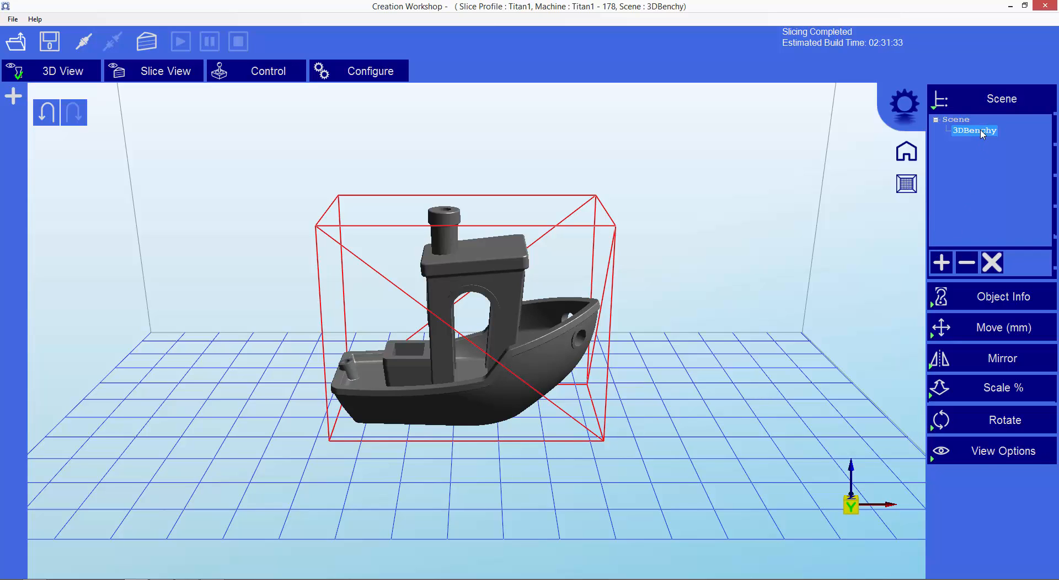
{"action": "left_click", "coordinate": [934, 306]}
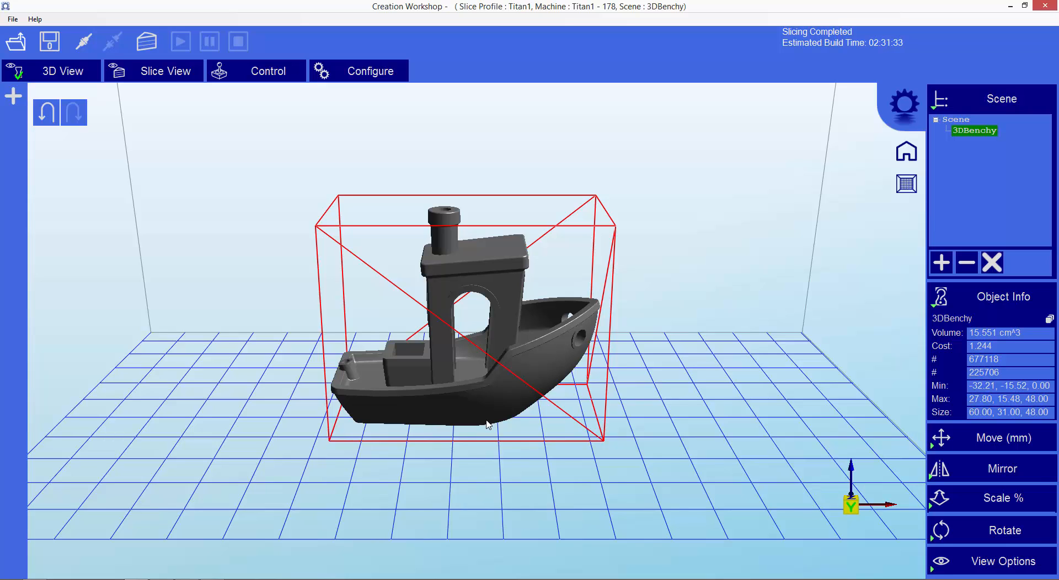
Switch to Meshmixer and examine the boat's hollow interior from the side, above, front and below in the Hollow preview.
{"action": "key", "text": "alt+Tab"}
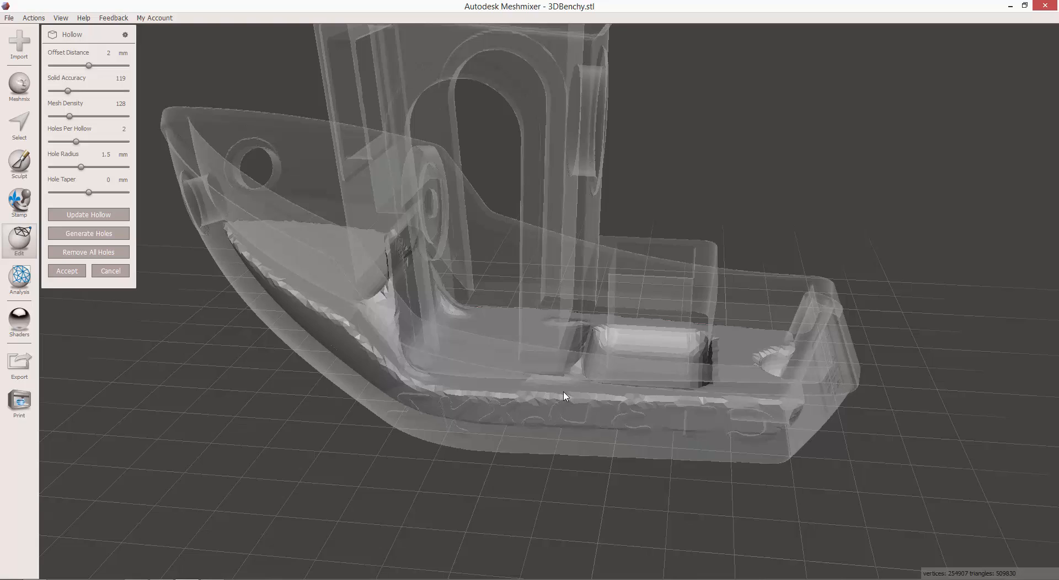
{"action": "mouse_move", "coordinate": [564, 396]}
{"action": "right_mouse_down"}
{"action": "mouse_move", "coordinate": [577, 435]}
{"action": "mouse_move", "coordinate": [575, 366]}
{"action": "mouse_move", "coordinate": [561, 390]}
{"action": "mouse_move", "coordinate": [572, 391]}
{"action": "right_mouse_up"}
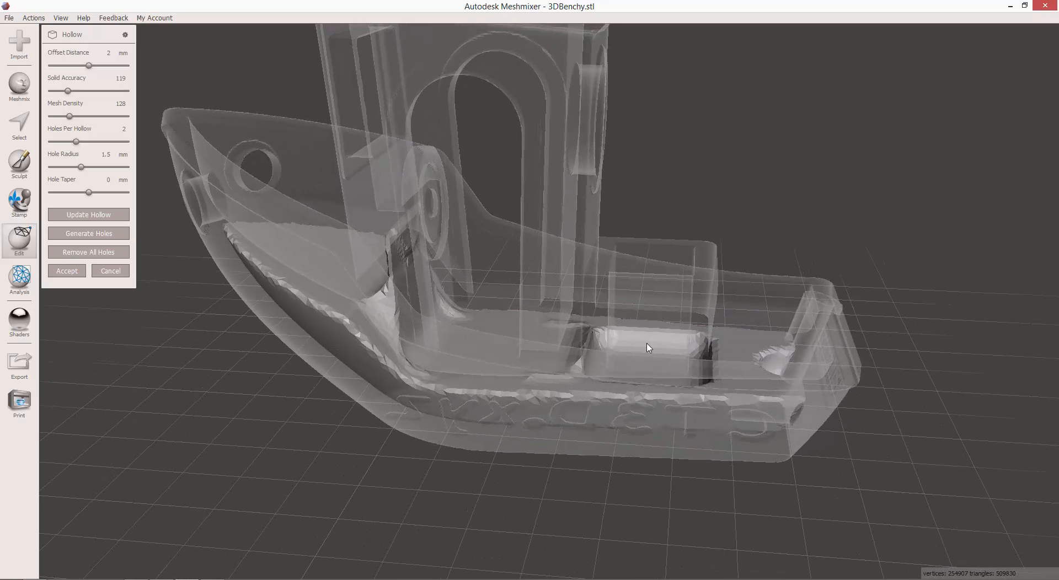
{"action": "right_click_drag", "start_coordinate": [669, 362], "coordinate": [672, 363]}
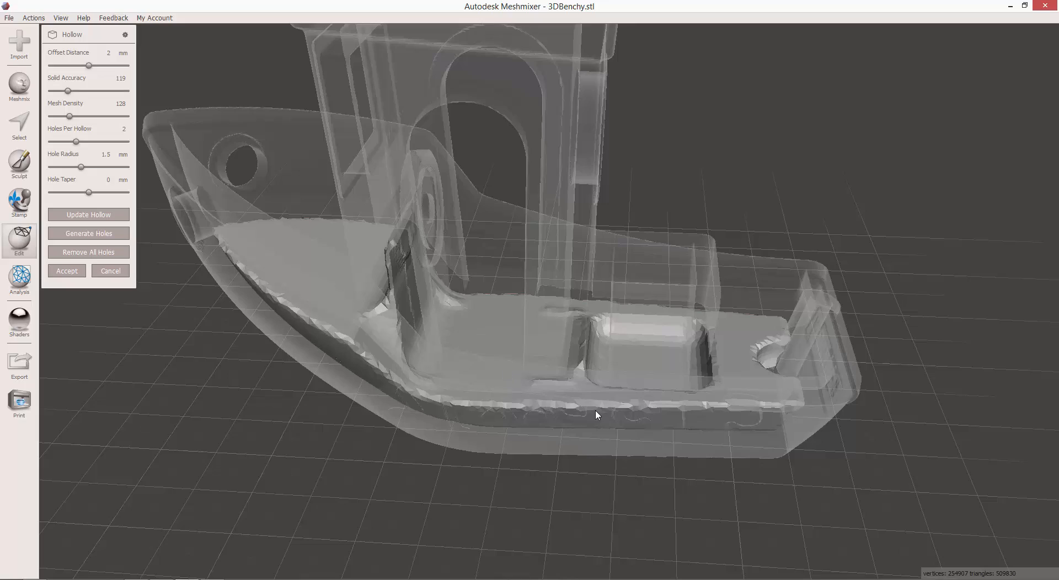
{"action": "right_click_drag", "start_coordinate": [596, 414], "coordinate": [599, 285]}
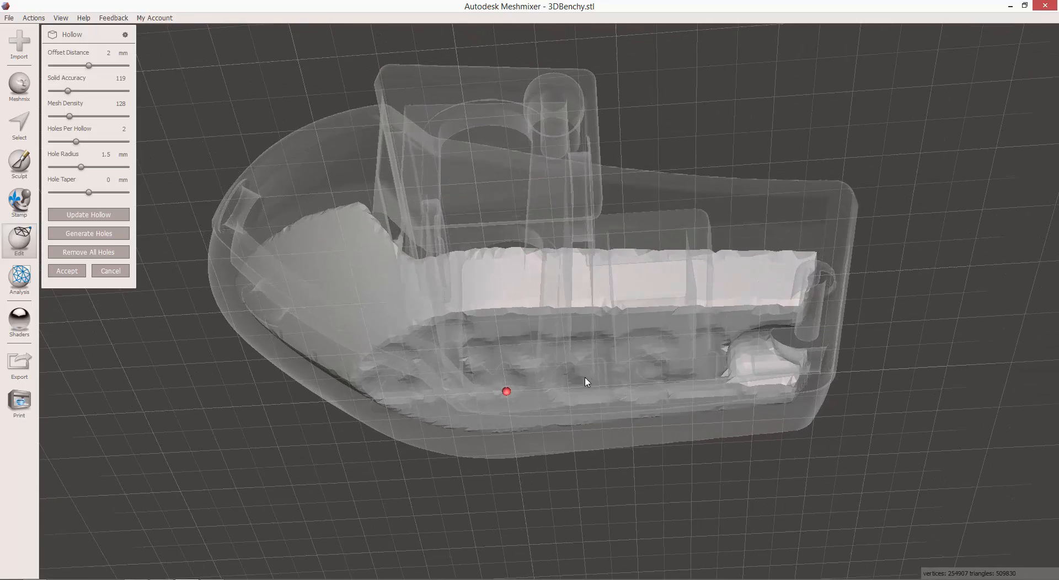
{"action": "right_click_drag", "start_coordinate": [587, 370], "coordinate": [610, 431]}
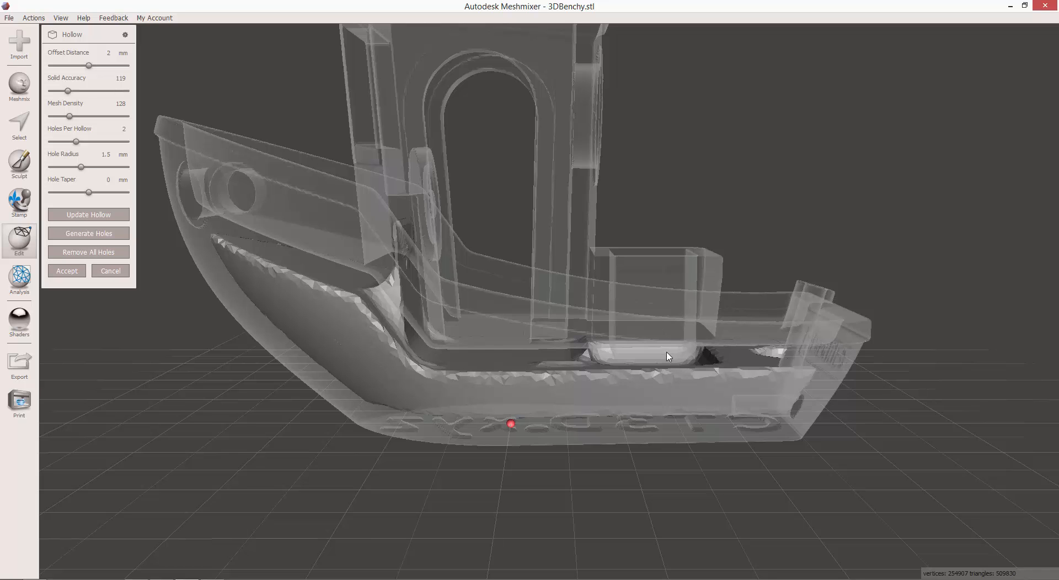
{"action": "right_click_drag", "start_coordinate": [669, 356], "coordinate": [650, 366]}
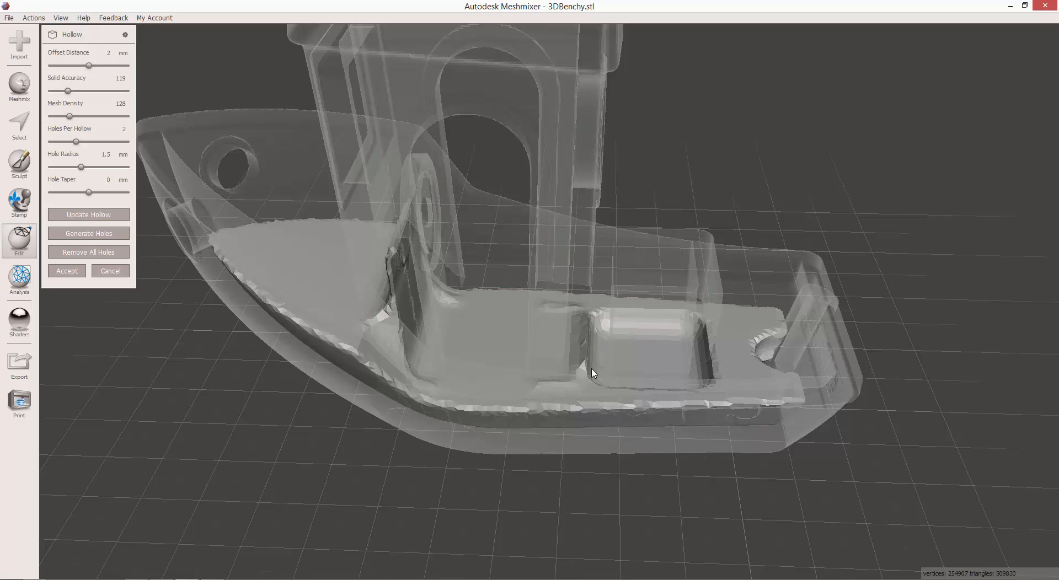
{"action": "right_click_drag", "start_coordinate": [561, 393], "coordinate": [558, 356]}
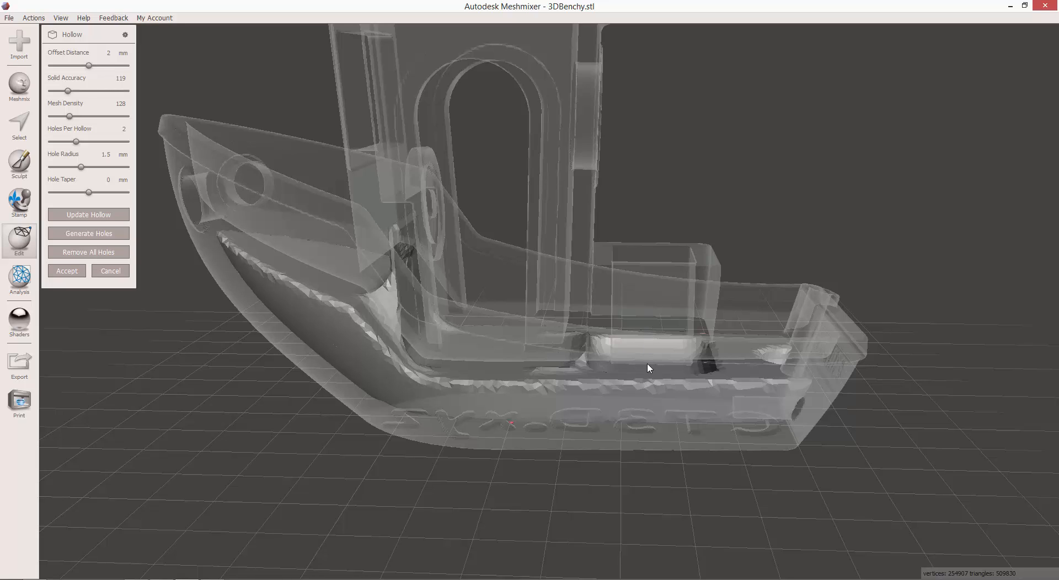
{"action": "right_click_drag", "start_coordinate": [620, 384], "coordinate": [616, 342]}
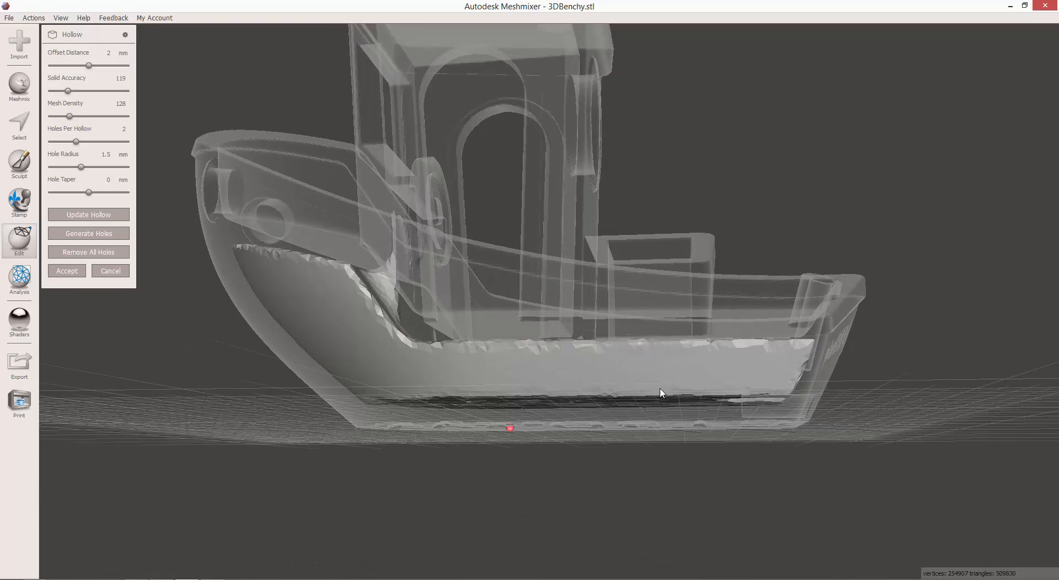
{"action": "right_click_drag", "start_coordinate": [487, 337], "coordinate": [621, 422]}
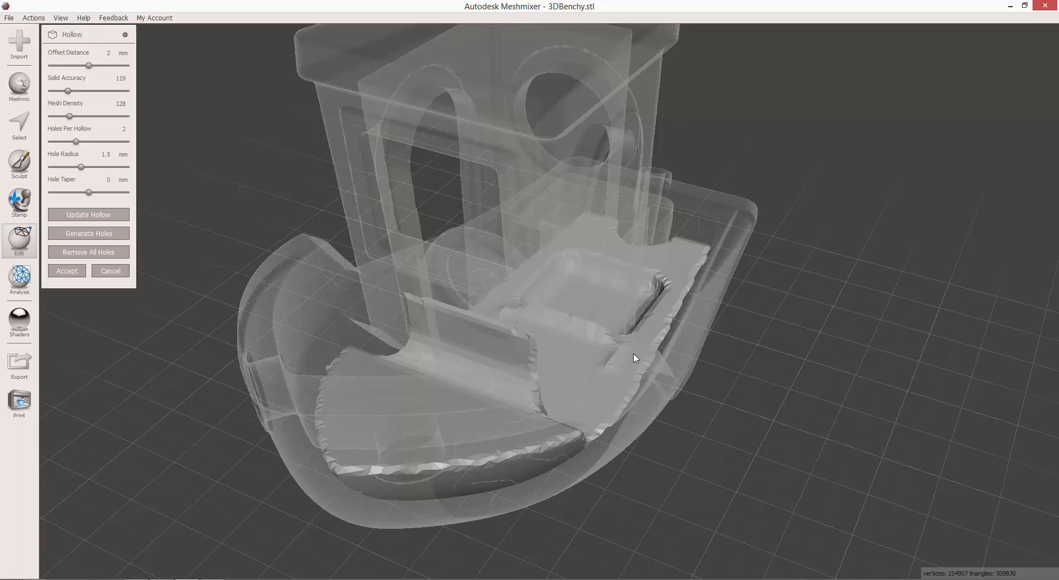
{"action": "right_click_drag", "start_coordinate": [633, 358], "coordinate": [386, 431]}
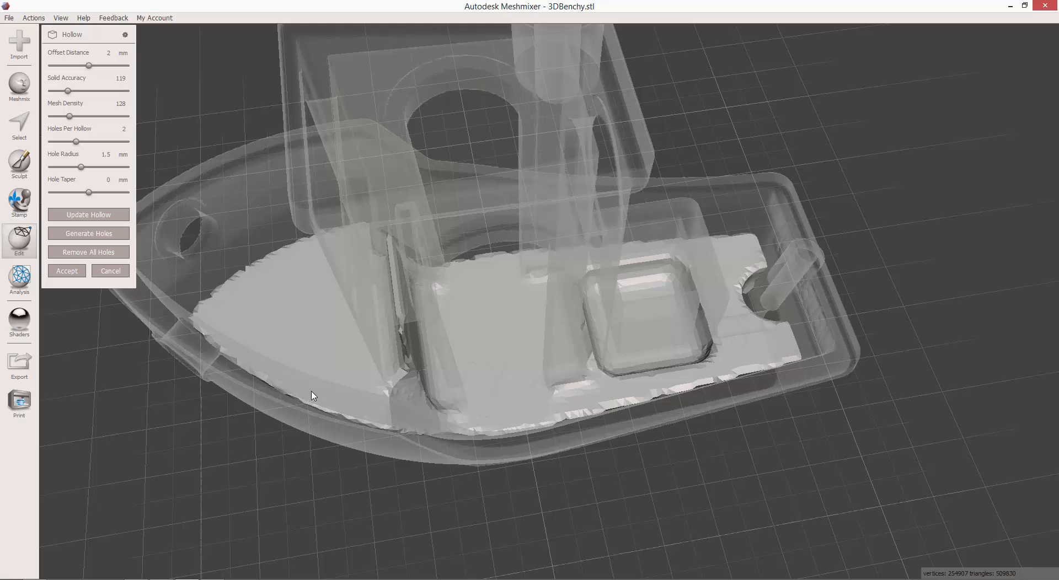
{"action": "right_click_drag", "start_coordinate": [312, 395], "coordinate": [393, 279]}
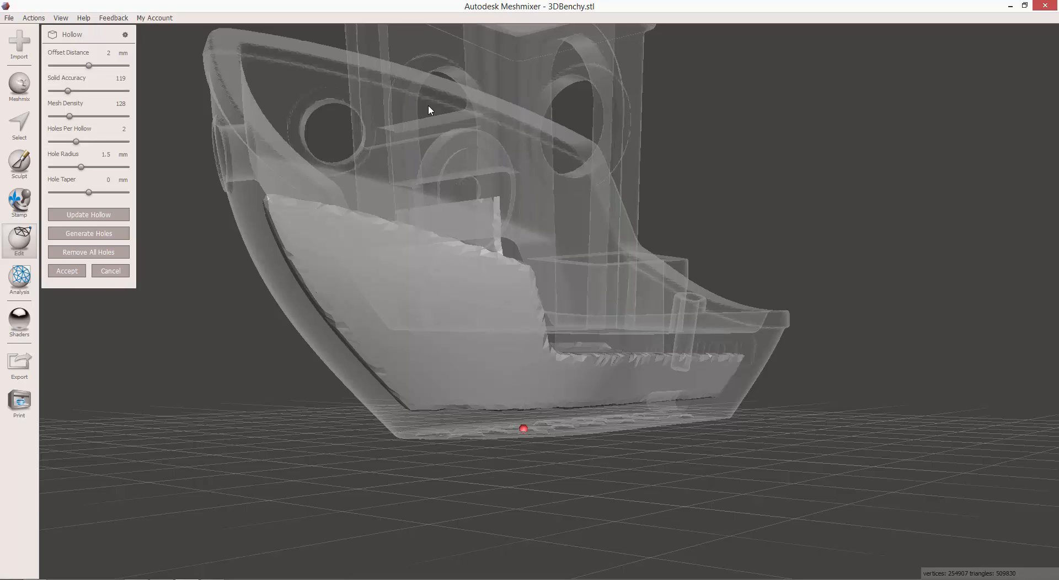
{"action": "right_click_drag", "start_coordinate": [479, 152], "coordinate": [375, 298]}
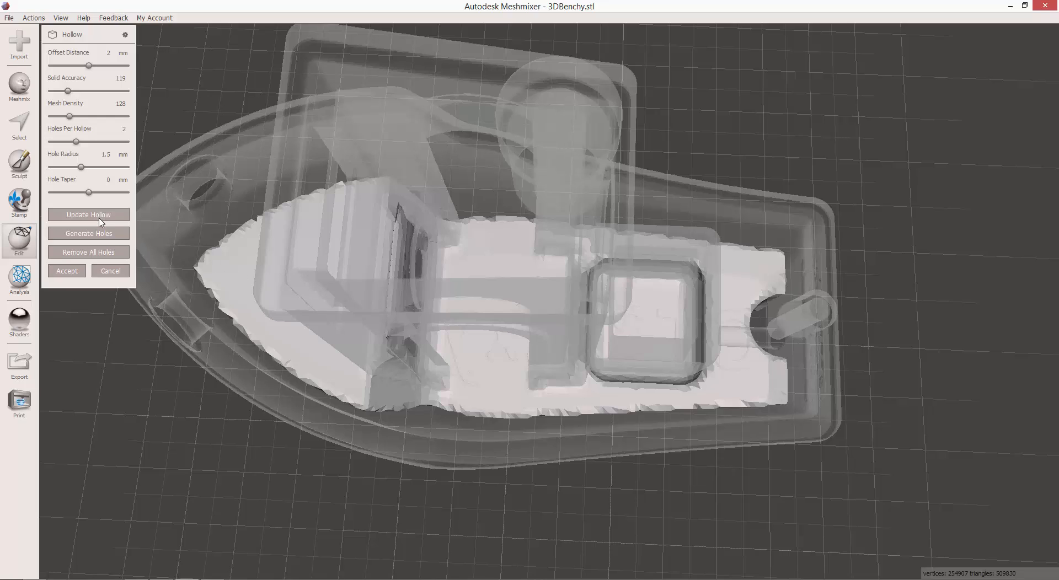
Place drain holes of 1.5 mm radius on the bow deck and low on the stern of the hollow boat.
{"action": "left_click", "coordinate": [205, 271]}
{"action": "mouse_move", "coordinate": [236, 294]}
{"action": "right_mouse_down"}
{"action": "mouse_move", "coordinate": [260, 208]}
{"action": "mouse_move", "coordinate": [180, 185]}
{"action": "mouse_move", "coordinate": [158, 159]}
{"action": "right_mouse_up"}
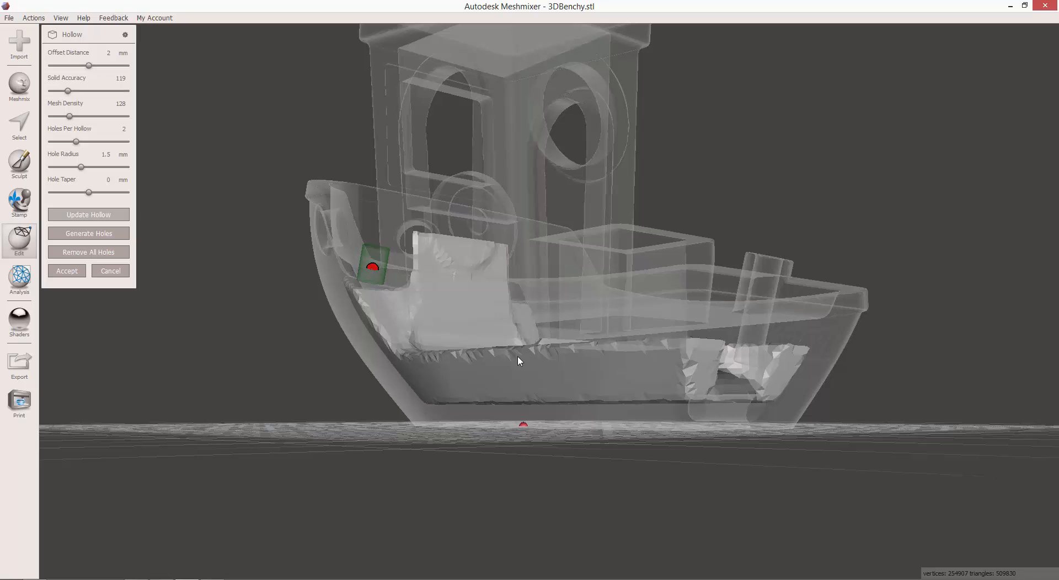
{"action": "right_click_drag", "start_coordinate": [518, 361], "coordinate": [437, 358]}
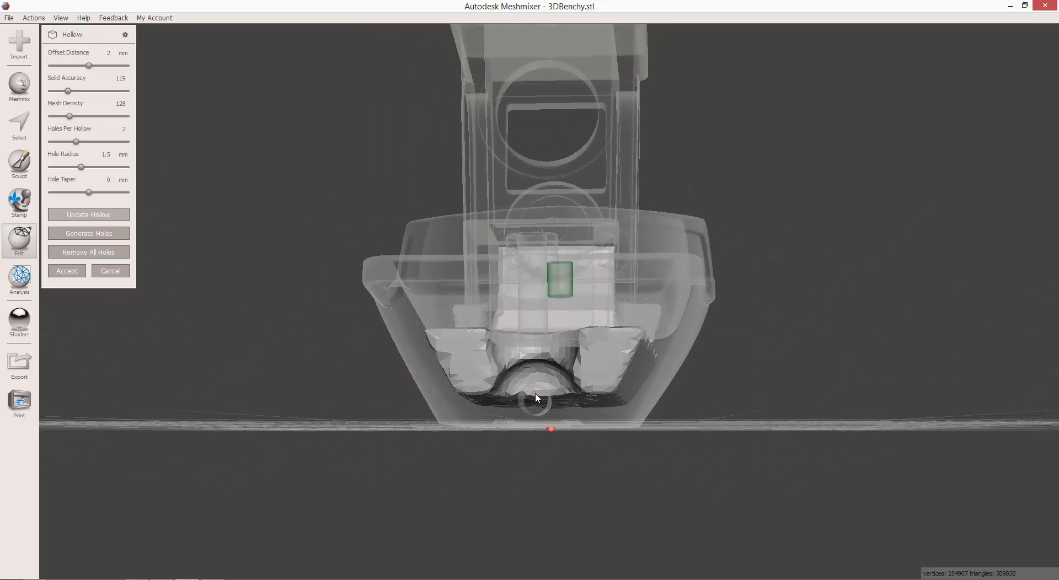
{"action": "right_click_drag", "start_coordinate": [537, 398], "coordinate": [653, 398]}
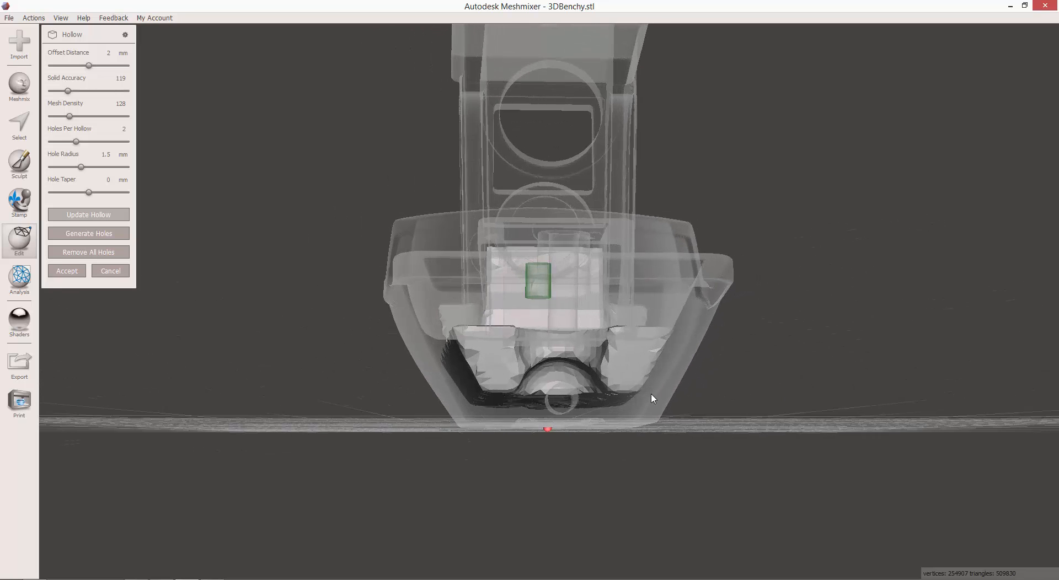
{"action": "left_click", "coordinate": [556, 393]}
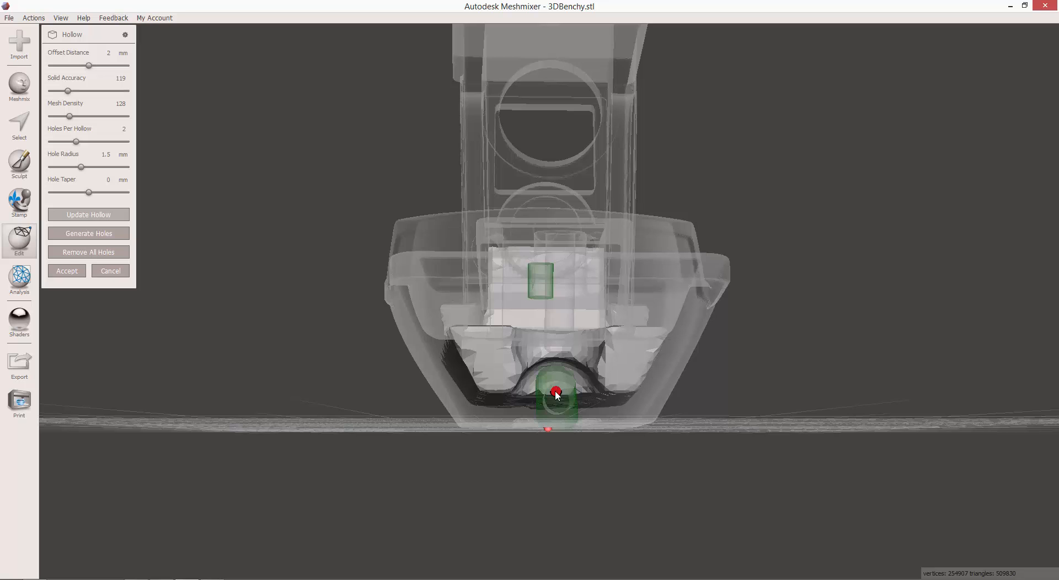
Check the positions of both drain holes, accept the hollowing and inspect the finished boat.
{"action": "right_click_drag", "start_coordinate": [504, 415], "coordinate": [666, 419]}
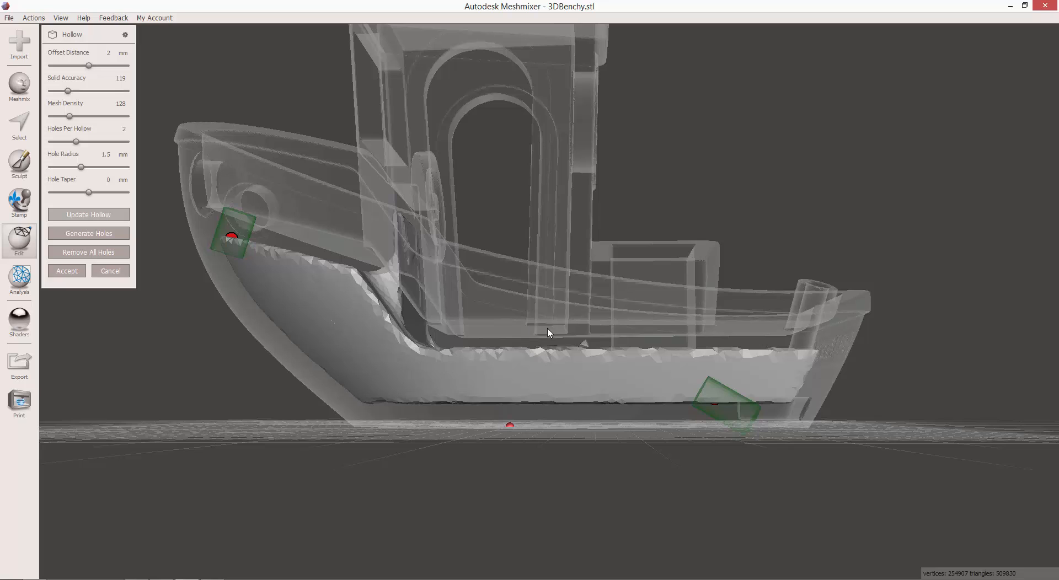
{"action": "mouse_move", "coordinate": [577, 355]}
{"action": "right_mouse_down"}
{"action": "mouse_move", "coordinate": [605, 475]}
{"action": "mouse_move", "coordinate": [568, 503]}
{"action": "right_mouse_up"}
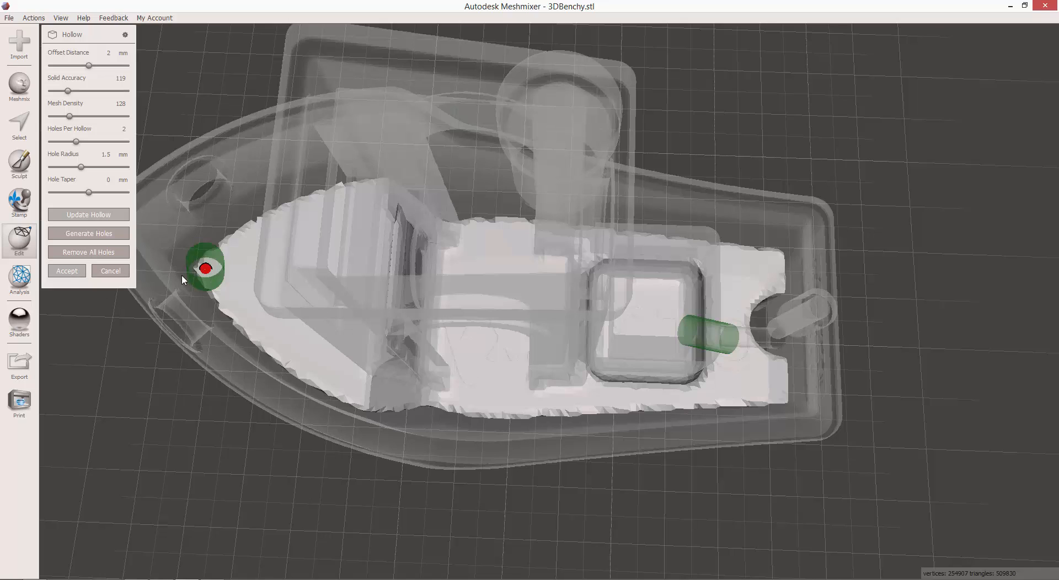
{"action": "left_click", "coordinate": [80, 273]}
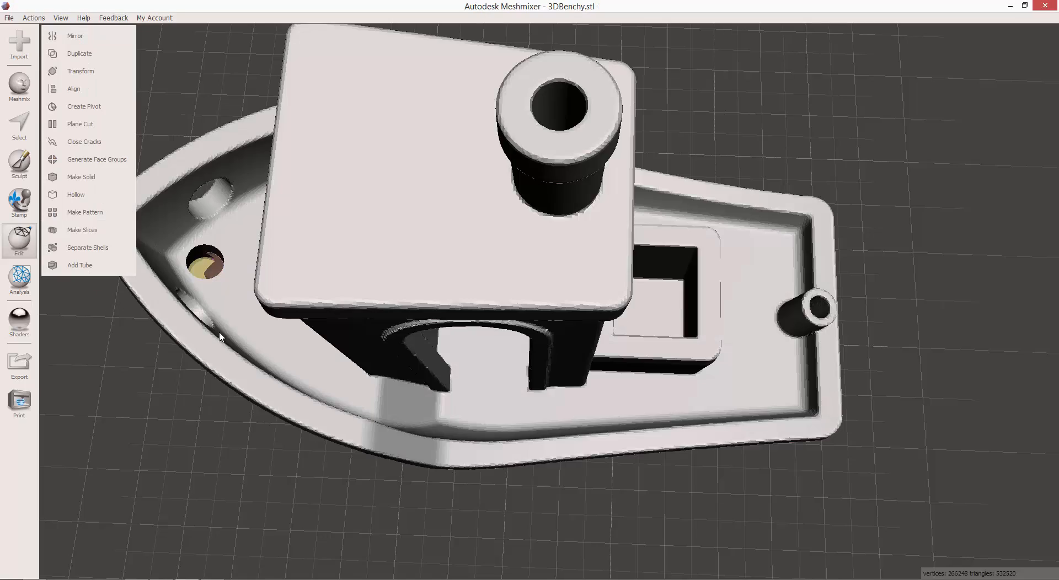
{"action": "right_click_drag", "start_coordinate": [229, 329], "coordinate": [276, 316]}
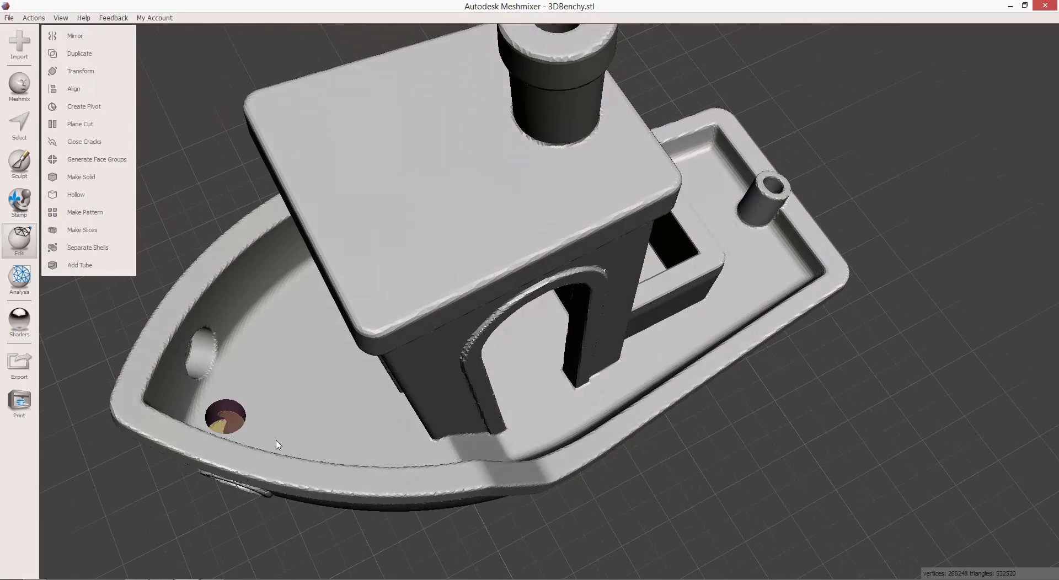
{"action": "right_click_drag", "start_coordinate": [276, 442], "coordinate": [522, 325]}
{"action": "right_click_drag", "start_coordinate": [609, 241], "coordinate": [731, 421]}
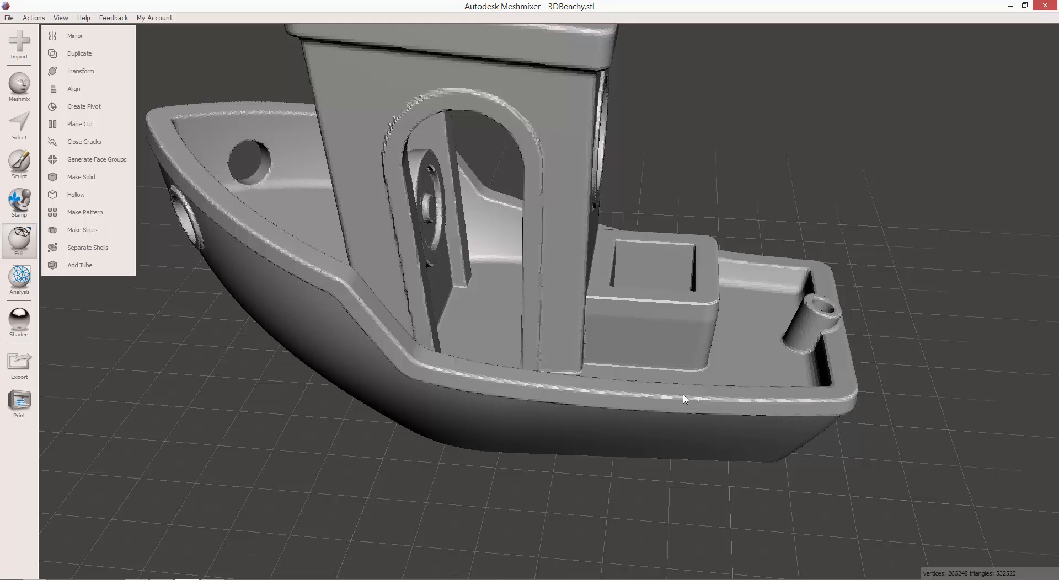
Switch to Creation Workshop and load 3DBenchy-Hollow.stl into the scene to compare its volume.
{"action": "key", "text": "alt+Tab"}
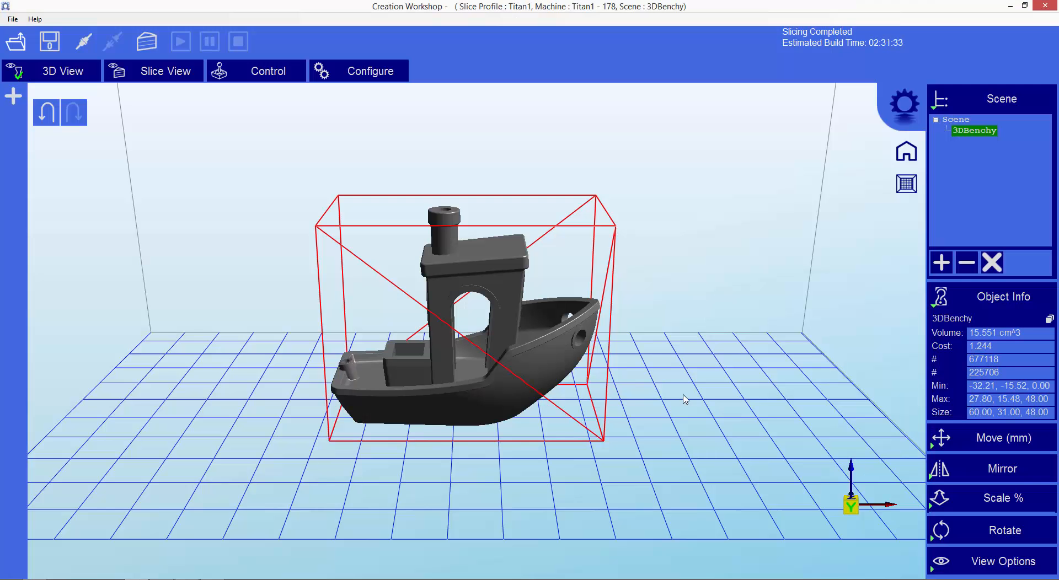
{"action": "left_click", "coordinate": [16, 42]}
{"action": "double_click", "coordinate": [113, 91]}
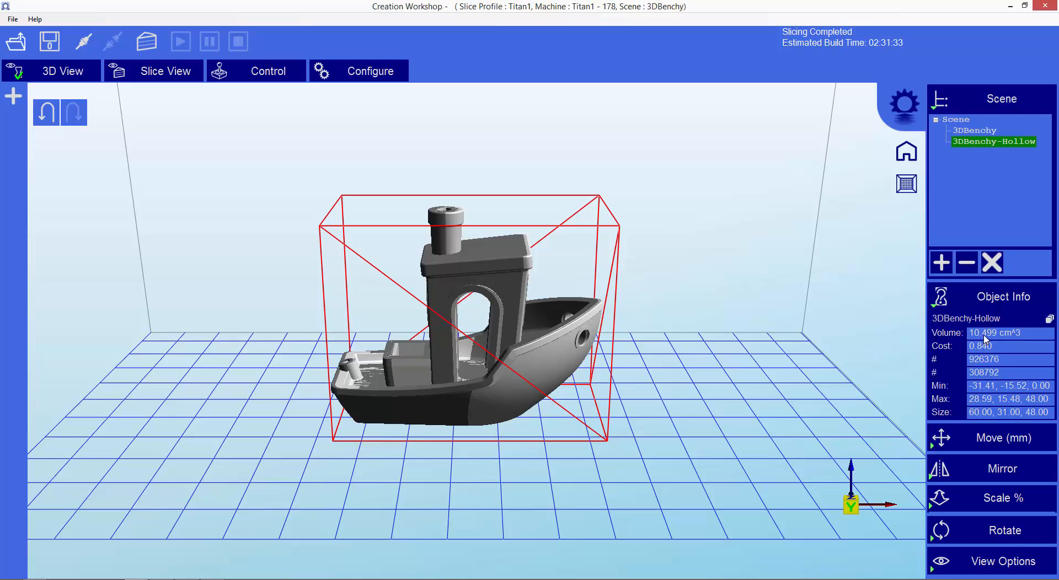
Remove the 3DBenchy-Hollow model from the scene and select the solid 3DBenchy model.
{"action": "left_click", "coordinate": [989, 143]}
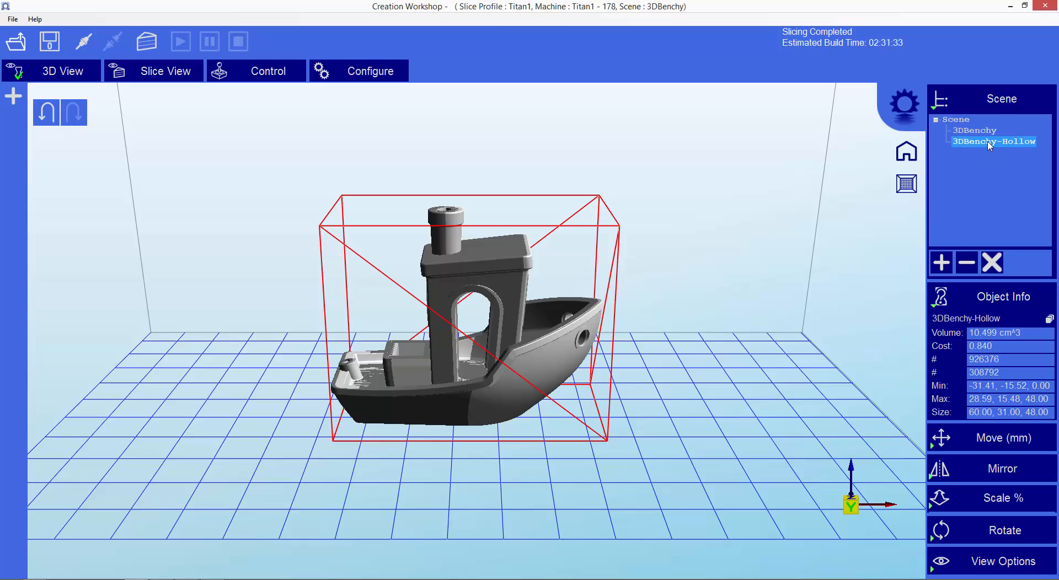
{"action": "left_click", "coordinate": [968, 264]}
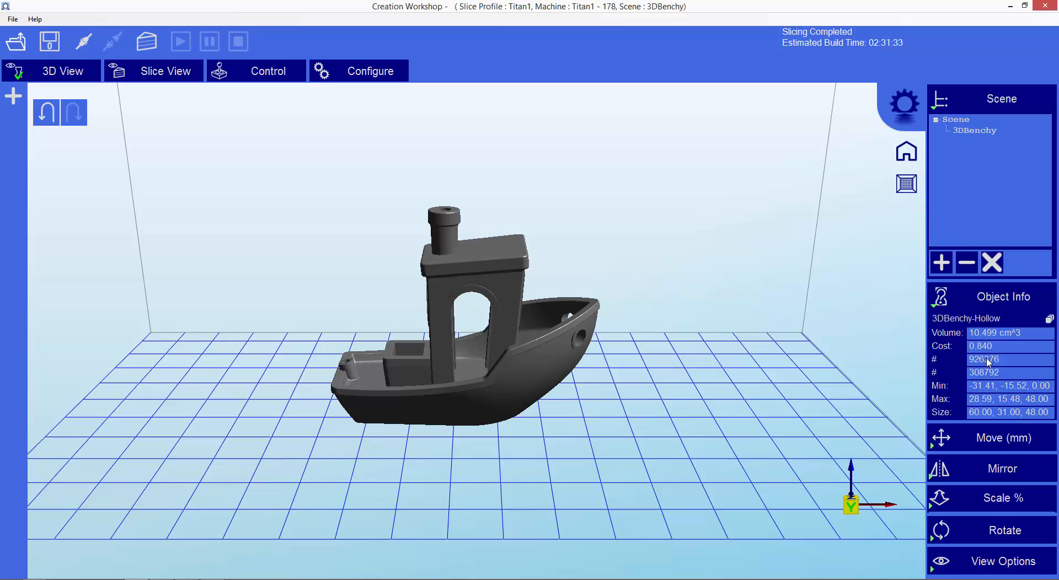
{"action": "left_click", "coordinate": [974, 131]}
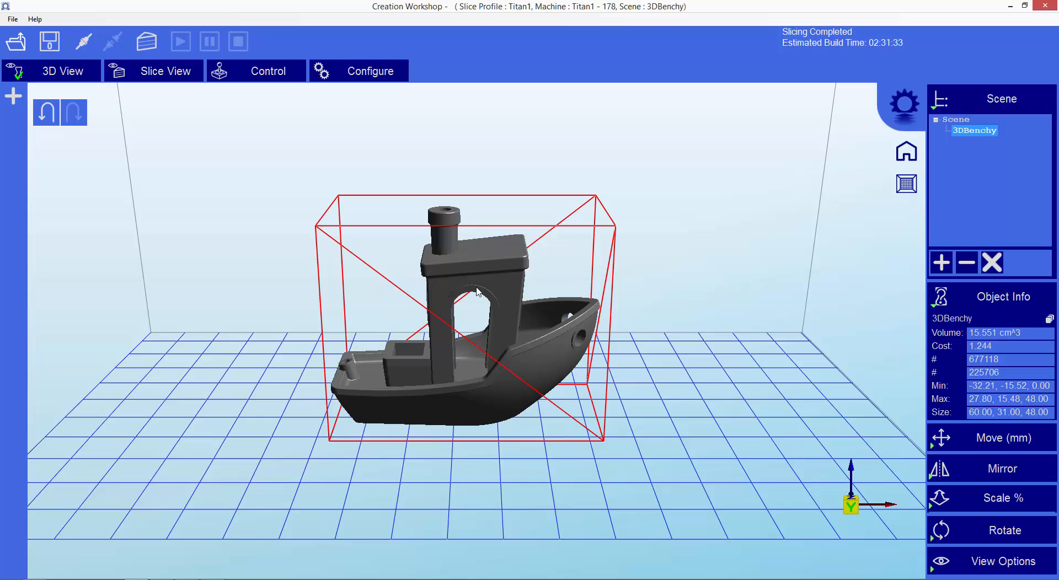
Open the configuration, look over the slicing profile settings and return to the Titan1 machine configuration.
{"action": "left_click", "coordinate": [366, 71]}
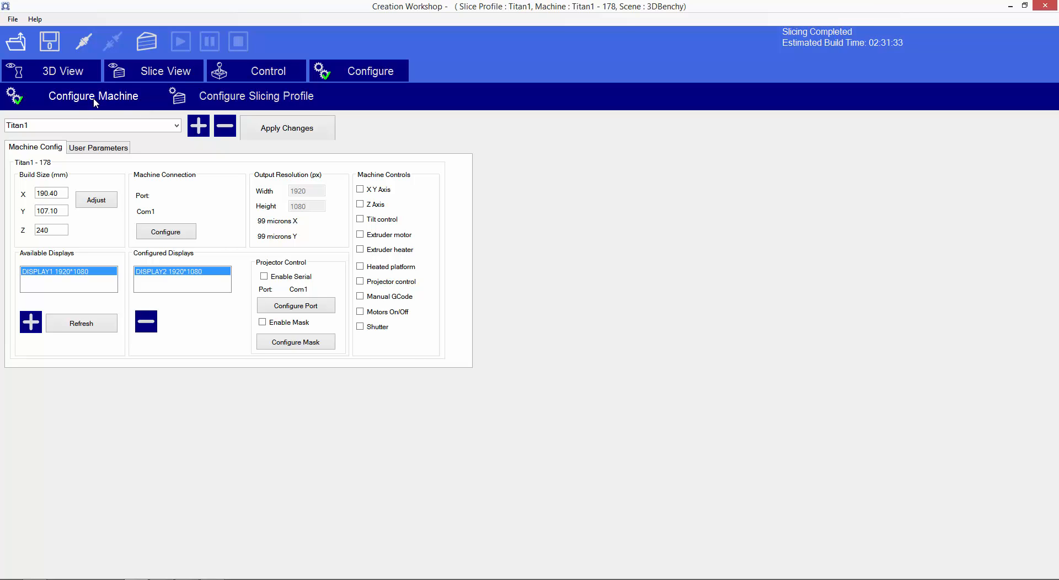
{"action": "left_click", "coordinate": [224, 102]}
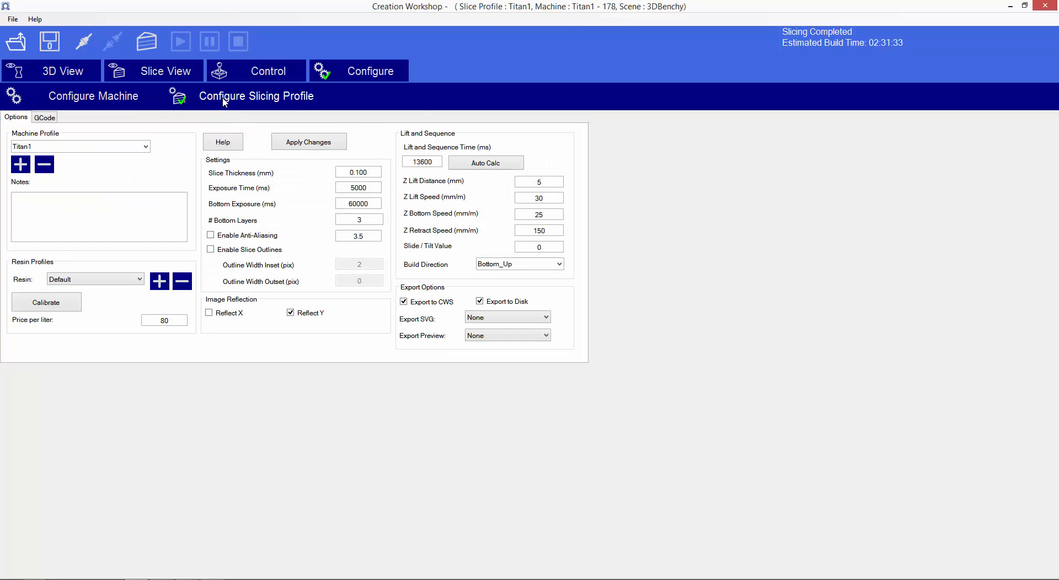
{"action": "left_click", "coordinate": [103, 99]}
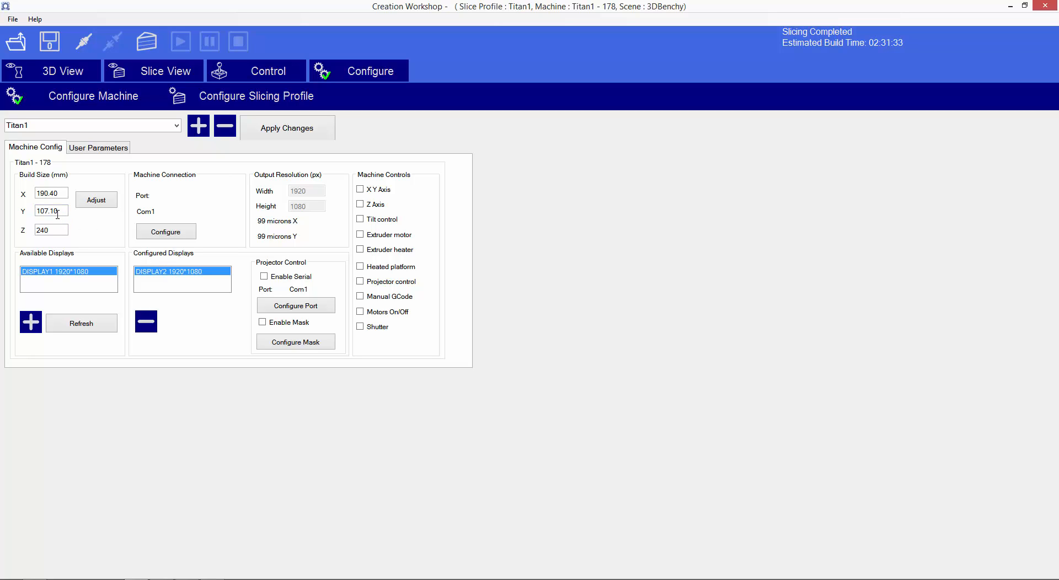
Examine the X and Y build size values in the Titan1 machine configuration.
{"action": "key", "text": "shift+Tab"}
{"action": "key", "text": "Tab"}
{"action": "key", "text": "Tab"}
{"action": "left_click", "coordinate": [58, 210]}
{"action": "double_click", "coordinate": [58, 195]}
{"action": "double_click", "coordinate": [54, 210]}
{"action": "key", "text": "shift+Tab"}
{"action": "key", "text": "Tab"}
{"action": "left_click_drag", "start_coordinate": [60, 194], "coordinate": [36, 211]}
Open the build size calibration, check its measured X and Y size fields, and cancel it.
{"action": "left_click", "coordinate": [96, 200]}
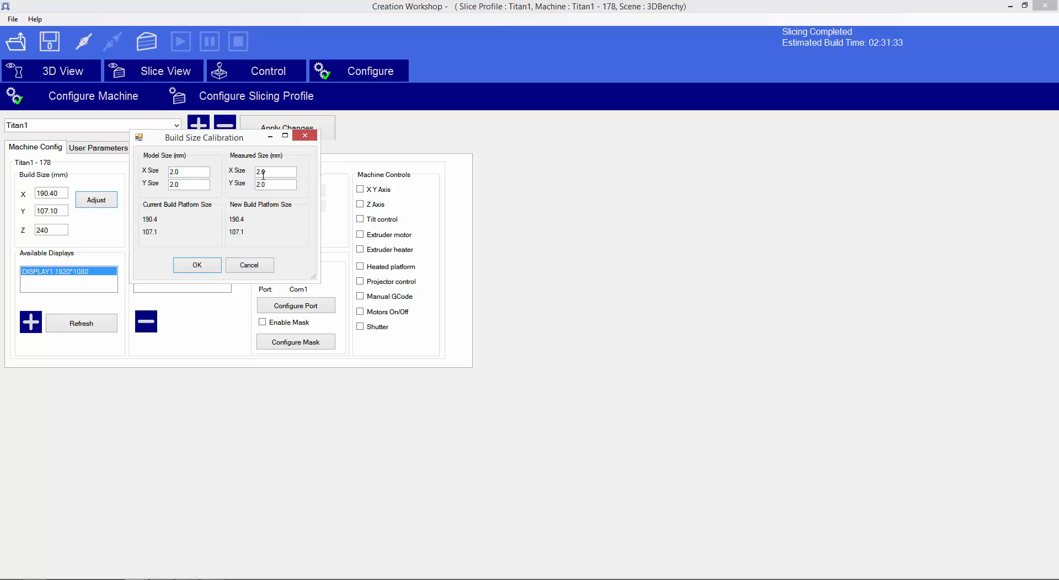
{"action": "double_click", "coordinate": [279, 176]}
{"action": "double_click", "coordinate": [276, 185]}
{"action": "left_click", "coordinate": [251, 265]}
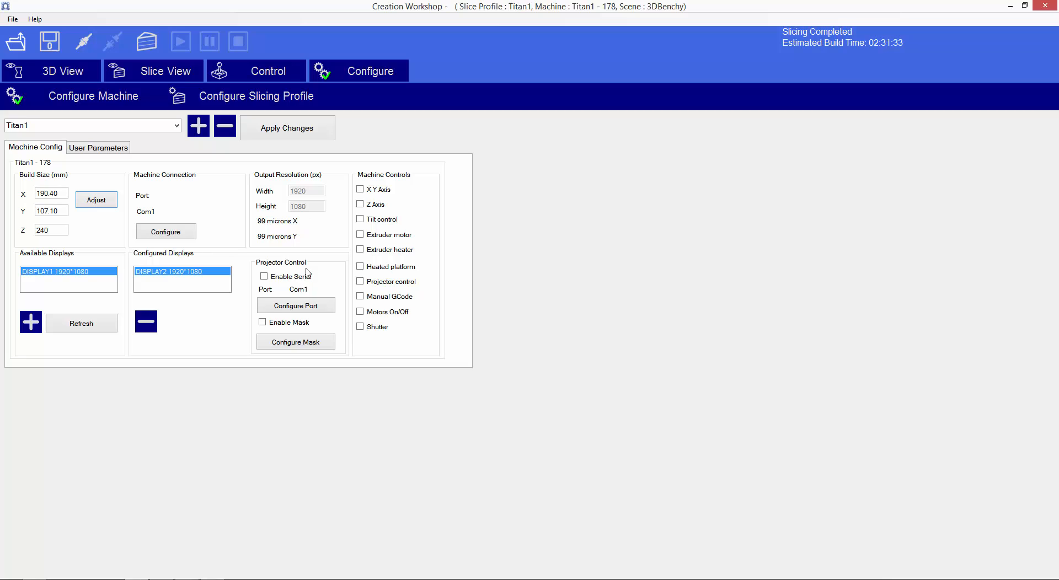
Look at the machine's user parameters and recheck the X, Y and Z build size in the machine configuration.
{"action": "left_click", "coordinate": [109, 149]}
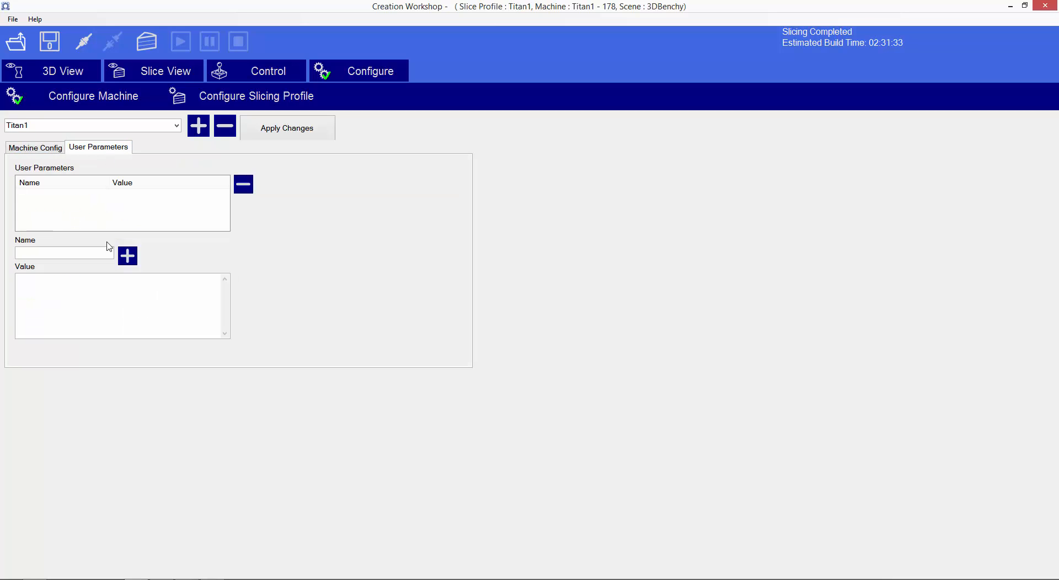
{"action": "left_click", "coordinate": [37, 154]}
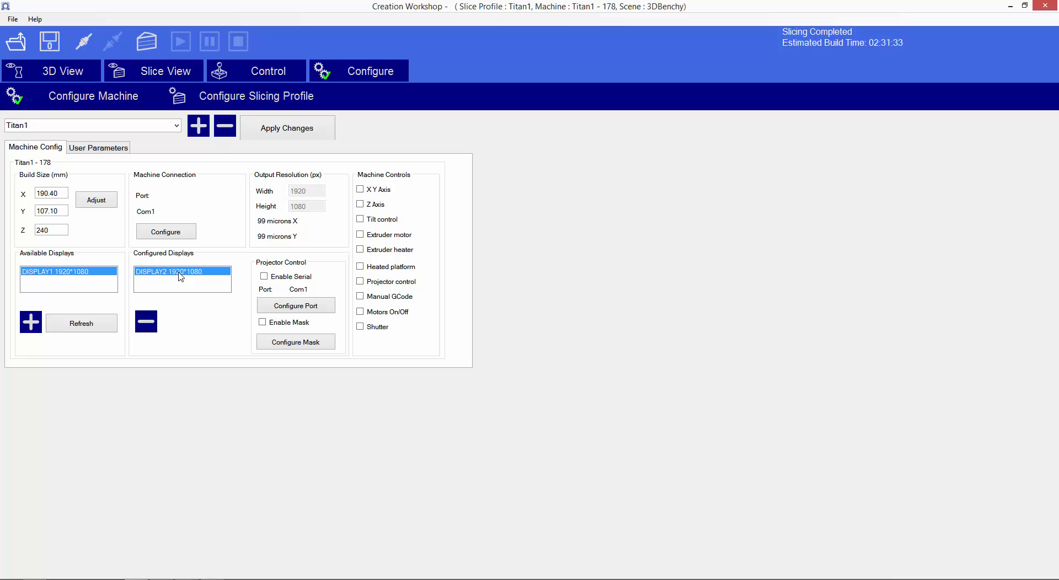
{"action": "left_click", "coordinate": [44, 212]}
{"action": "left_click", "coordinate": [45, 231]}
{"action": "double_click", "coordinate": [45, 230]}
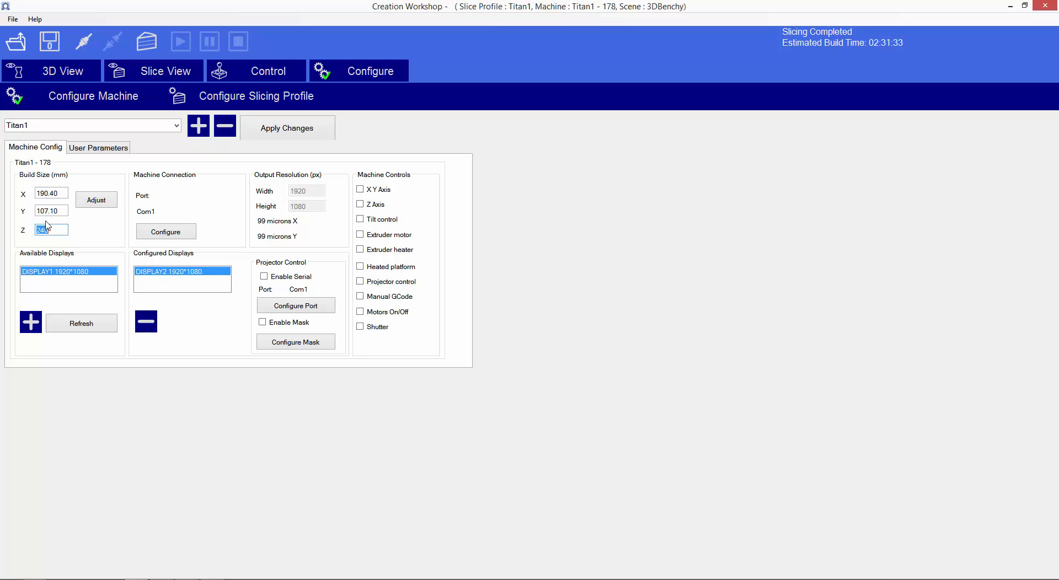
{"action": "left_click", "coordinate": [50, 193]}
Show the slicing profile settings and check the slice thickness.
{"action": "left_click", "coordinate": [230, 103]}
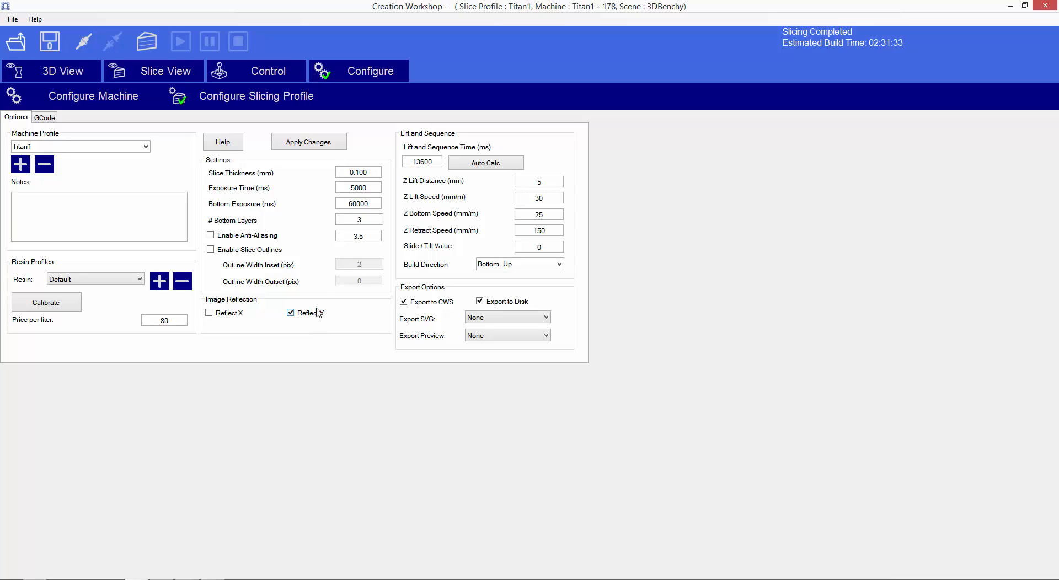
{"action": "left_click_drag", "start_coordinate": [379, 172], "coordinate": [324, 169]}
{"action": "left_click", "coordinate": [359, 173]}
{"action": "double_click", "coordinate": [359, 174]}
Switch to Kudo3D_Titan, check its layer thickness setting and return to Creation Workshop.
{"action": "key", "text": "alt+Tab"}
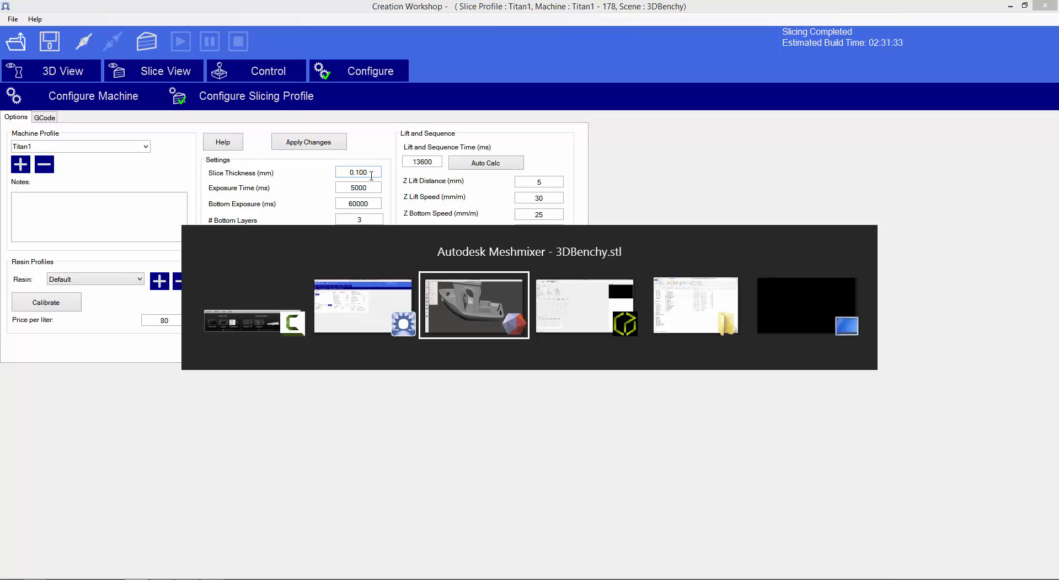
{"action": "key", "text": "alt+Tab"}
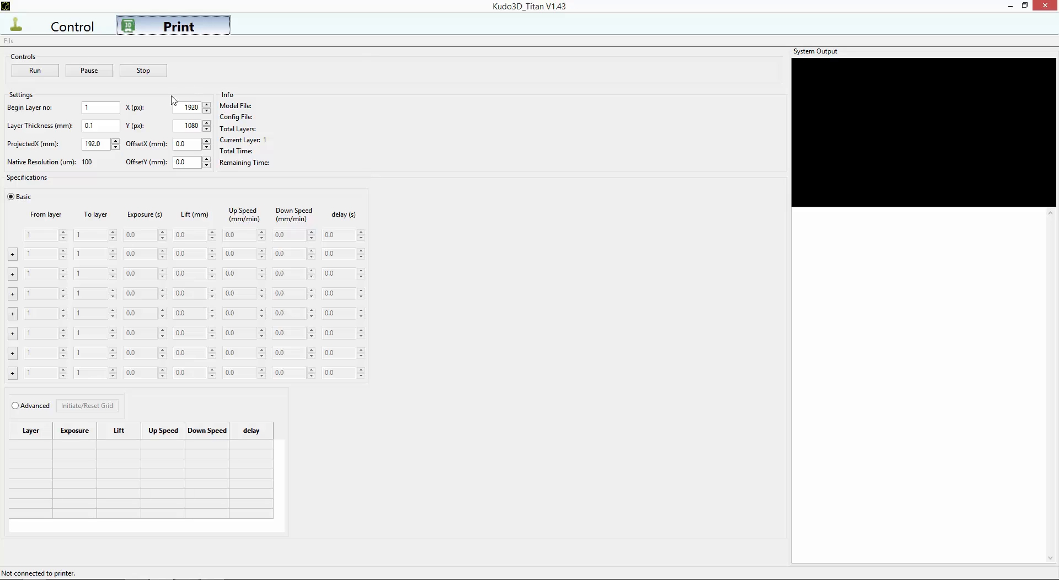
{"action": "left_click", "coordinate": [111, 125]}
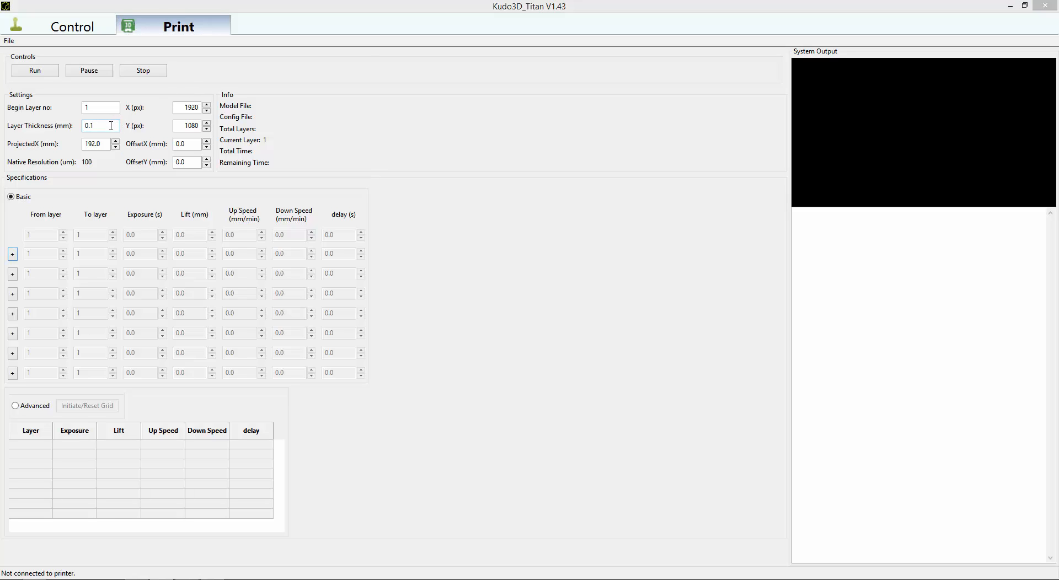
{"action": "key", "text": "alt+Tab"}
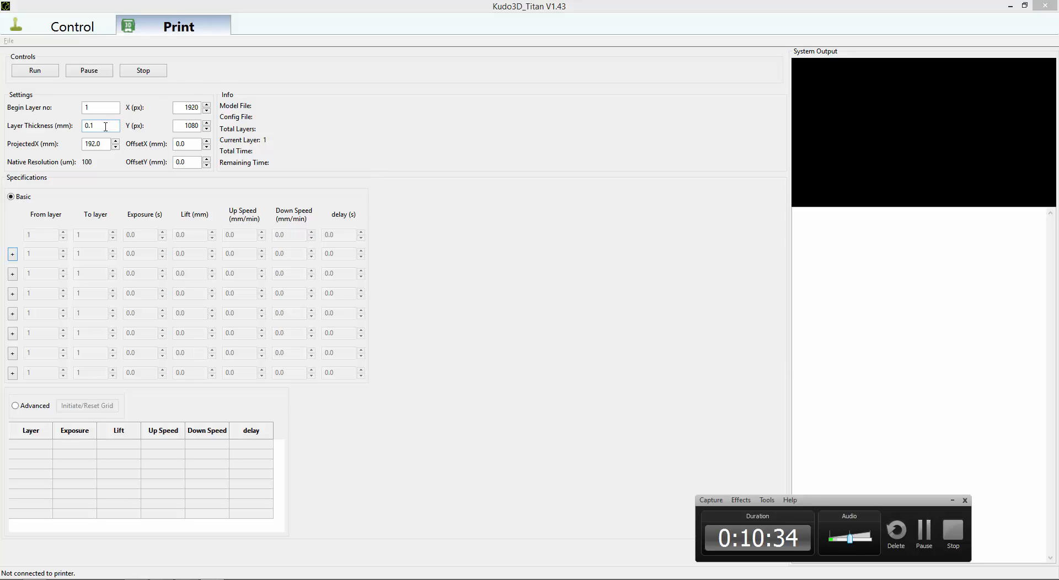
{"action": "key", "text": "alt+Tab"}
{"action": "key", "text": "alt+Tab"}
{"action": "key", "text": "Tab"}
{"action": "key", "text": "Tab"}
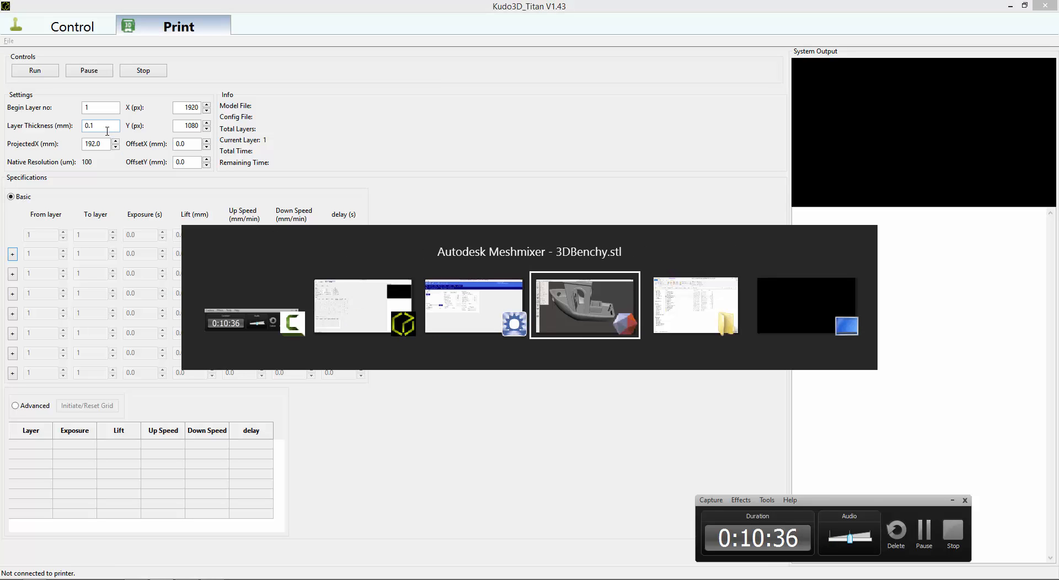
{"action": "key", "text": "alt+shift+Tab"}
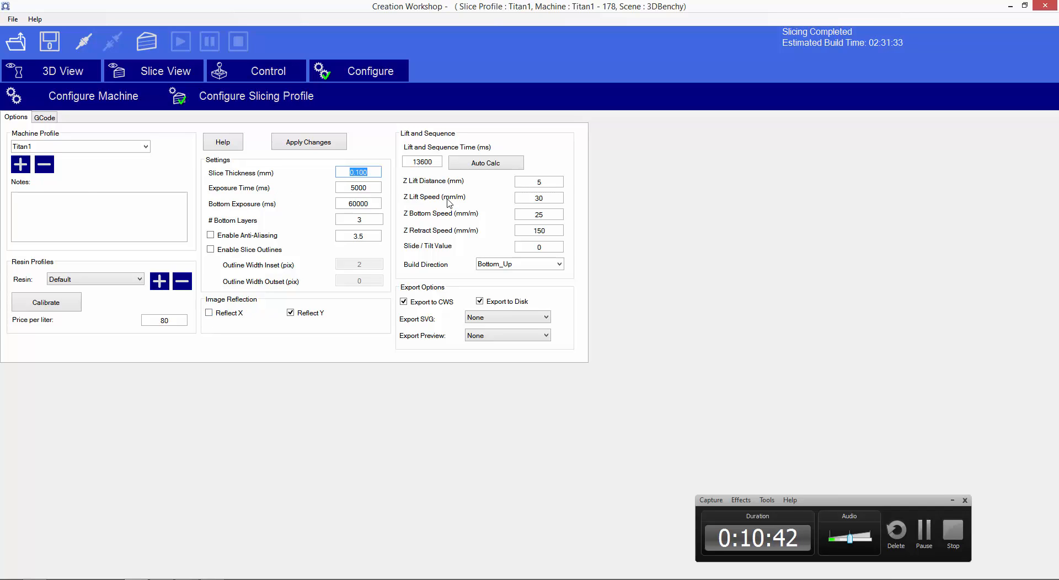
Compare the layer thickness in Kudo3D_Titan once more with the slice thickness in Creation Workshop.
{"action": "left_click", "coordinate": [952, 500]}
{"action": "key", "text": "alt+Tab"}
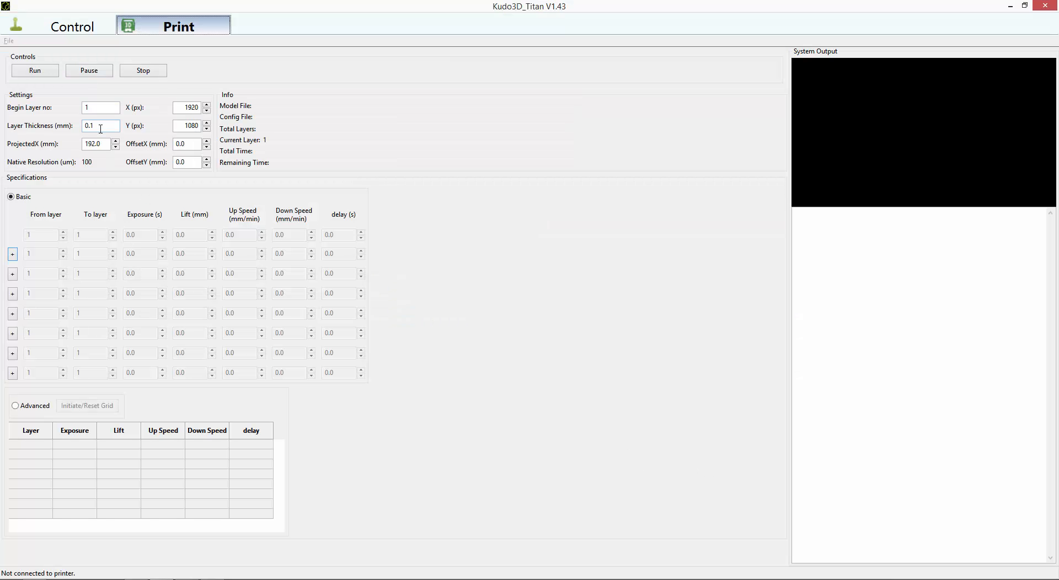
{"action": "left_click_drag", "start_coordinate": [100, 129], "coordinate": [76, 122]}
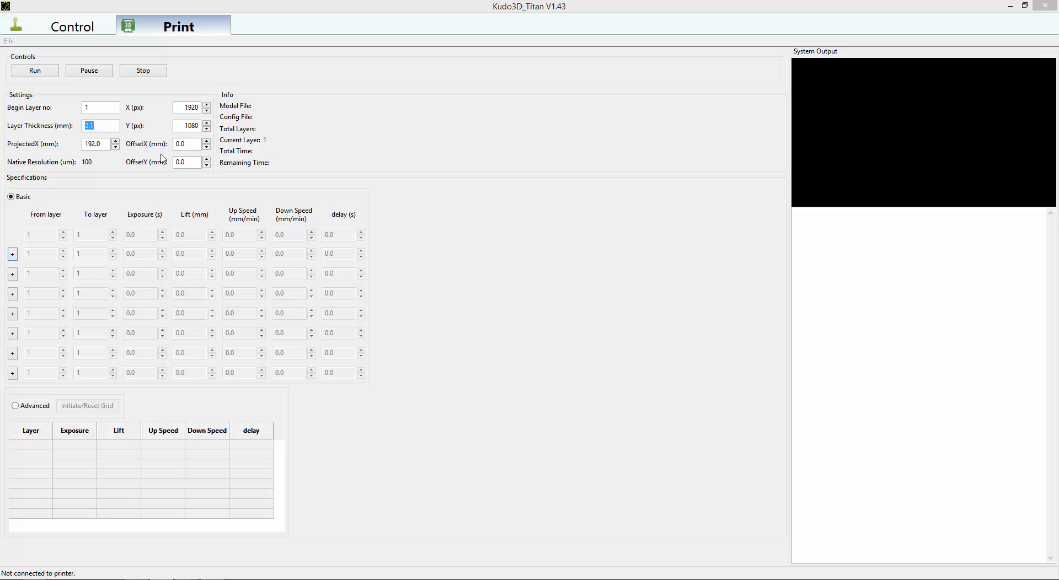
{"action": "key", "text": "alt+Tab"}
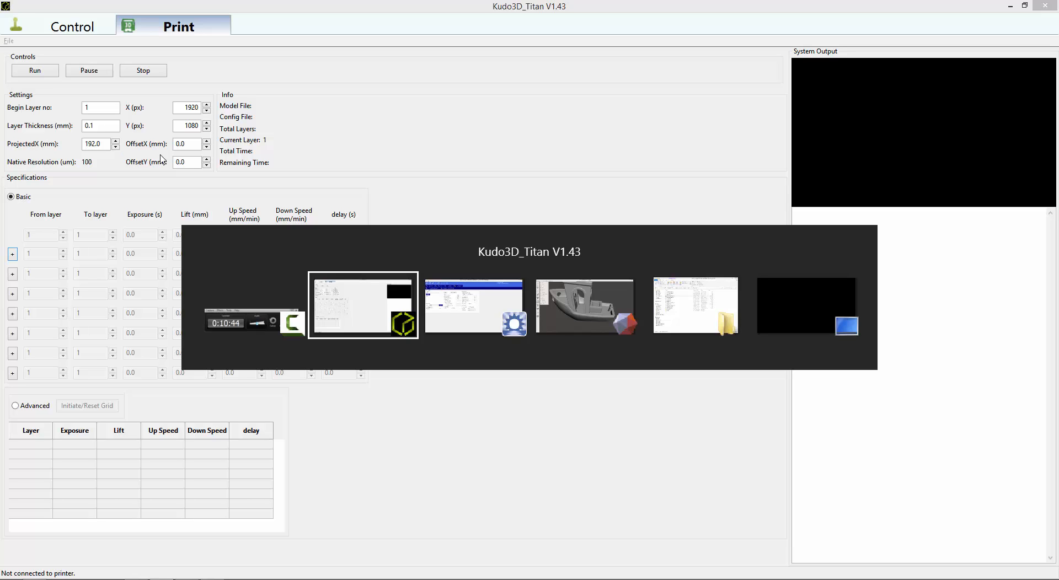
{"action": "key", "text": "alt+Tab"}
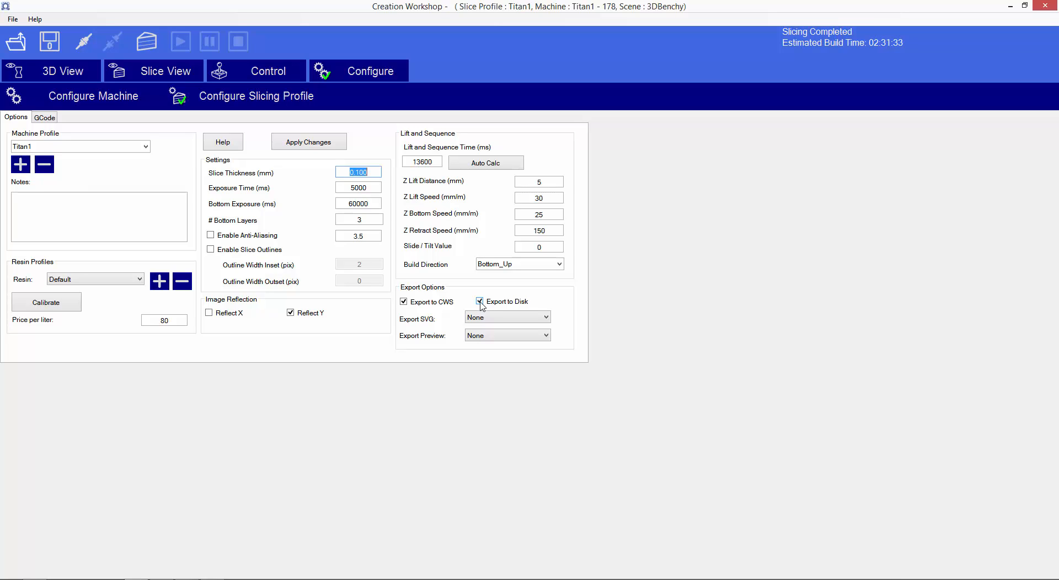
Toggle Export to CWS off and on again, and review the exposure times, bottom layers, lift distance and slice thickness.
{"action": "left_click", "coordinate": [423, 303]}
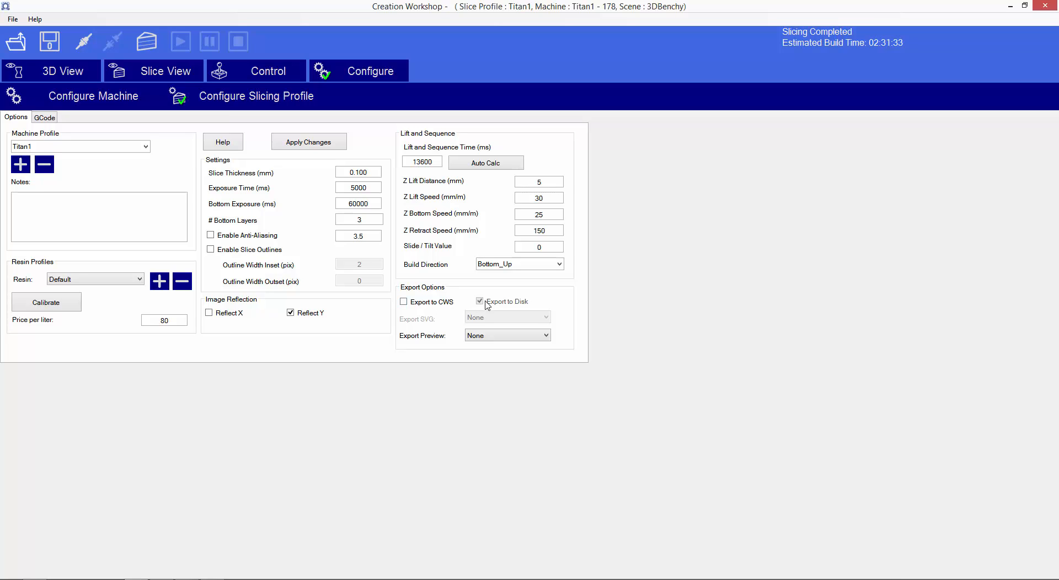
{"action": "left_click", "coordinate": [437, 304]}
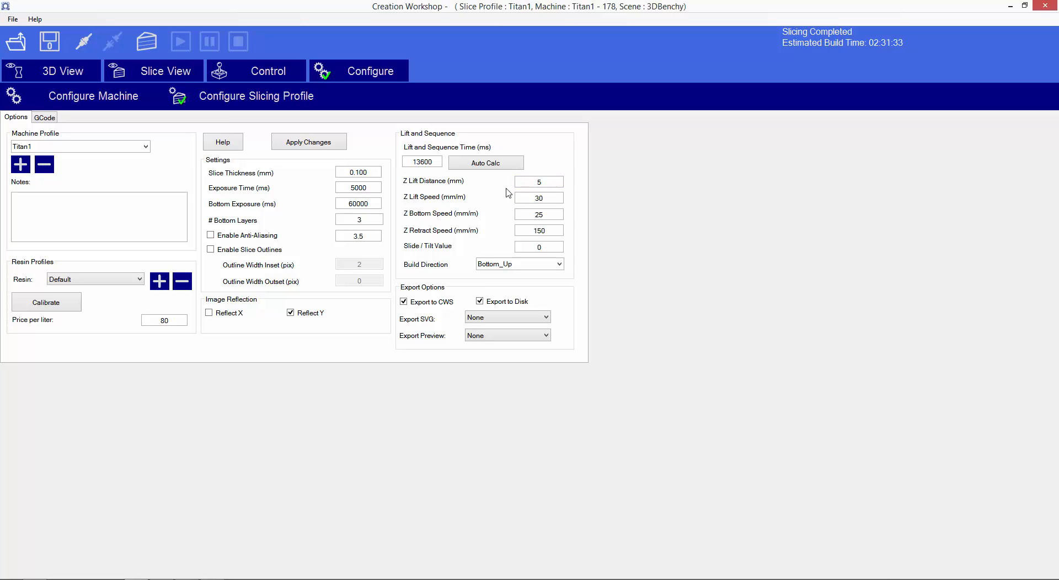
{"action": "double_click", "coordinate": [360, 202]}
{"action": "double_click", "coordinate": [359, 189]}
{"action": "double_click", "coordinate": [358, 220]}
{"action": "left_click", "coordinate": [528, 181]}
{"action": "double_click", "coordinate": [358, 173]}
Show the 3D scene from above and move 3DBenchy 30 mm in negative Y using 10 mm increments.
{"action": "left_click", "coordinate": [65, 79]}
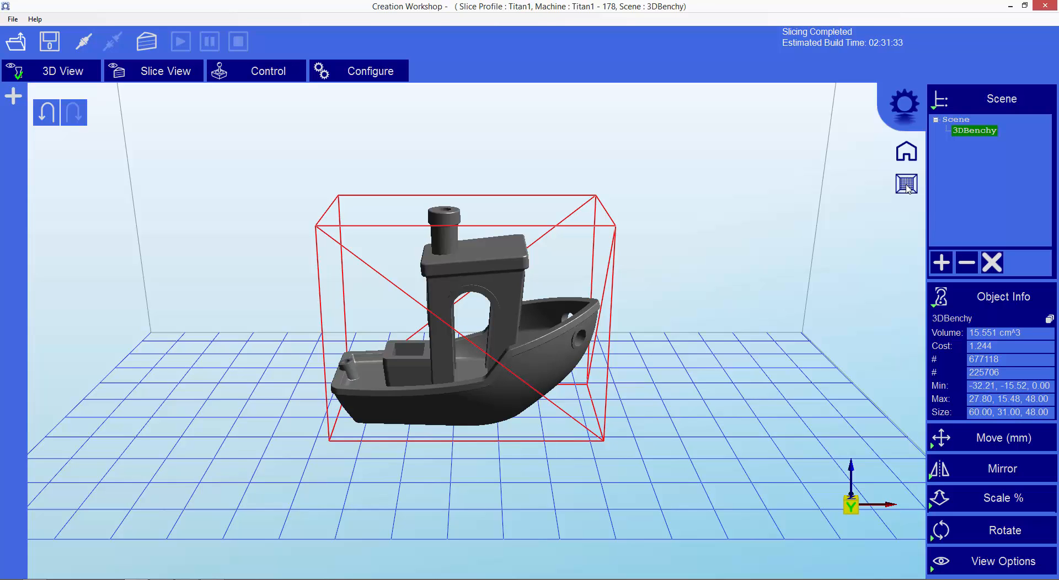
{"action": "left_click", "coordinate": [908, 188]}
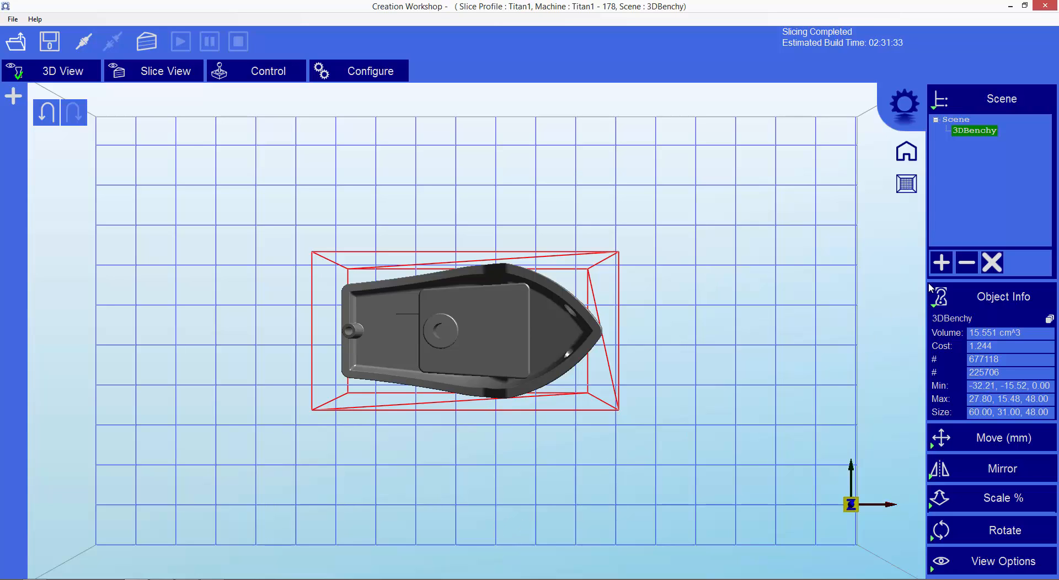
{"action": "left_click", "coordinate": [936, 307]}
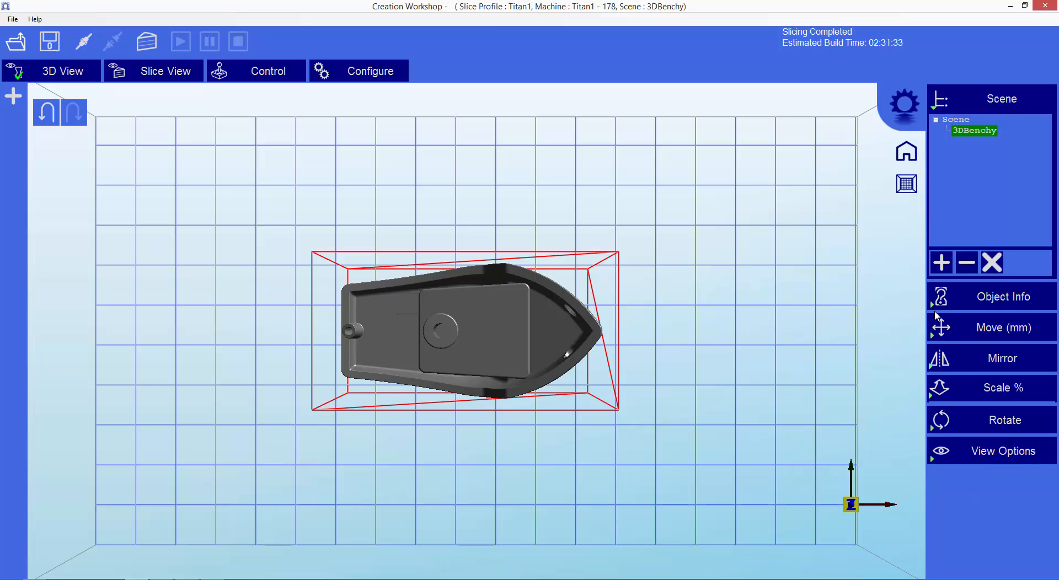
{"action": "left_click", "coordinate": [934, 335]}
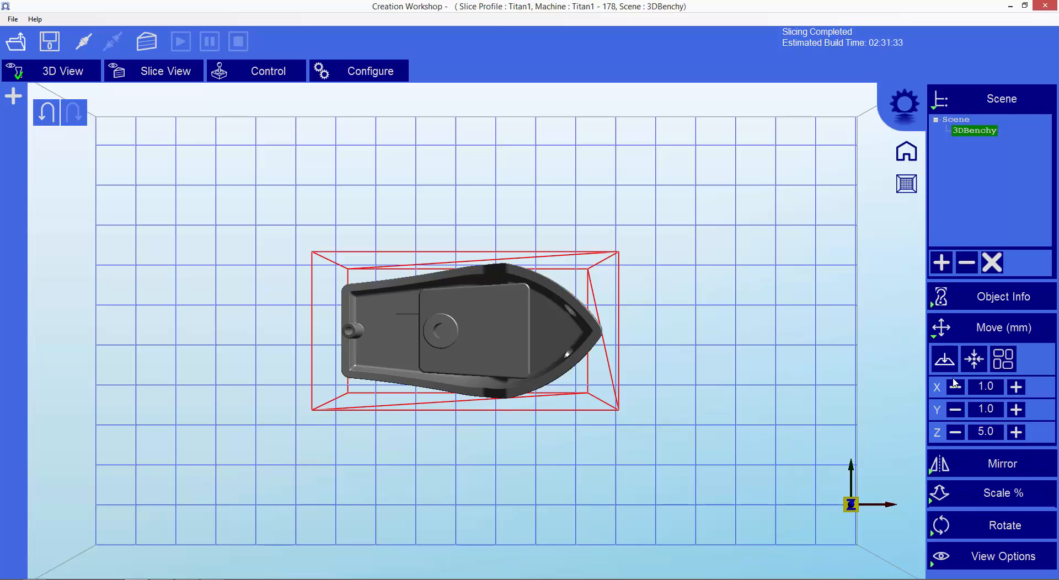
{"action": "left_click", "coordinate": [980, 409]}
{"action": "type", "text": "10"}
{"action": "left_click", "coordinate": [958, 411]}
{"action": "left_click", "coordinate": [960, 411]}
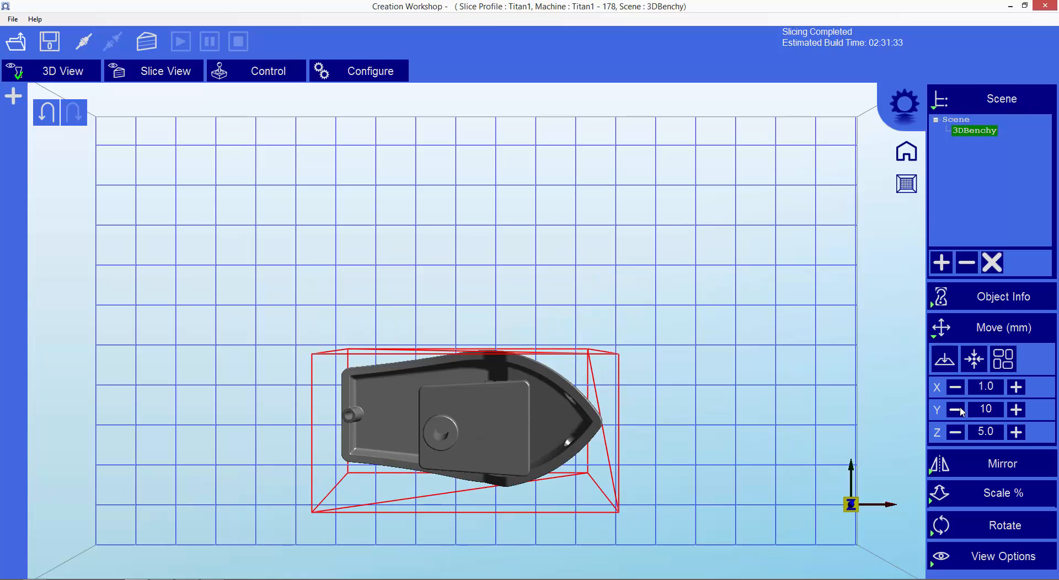
{"action": "left_click", "coordinate": [960, 411]}
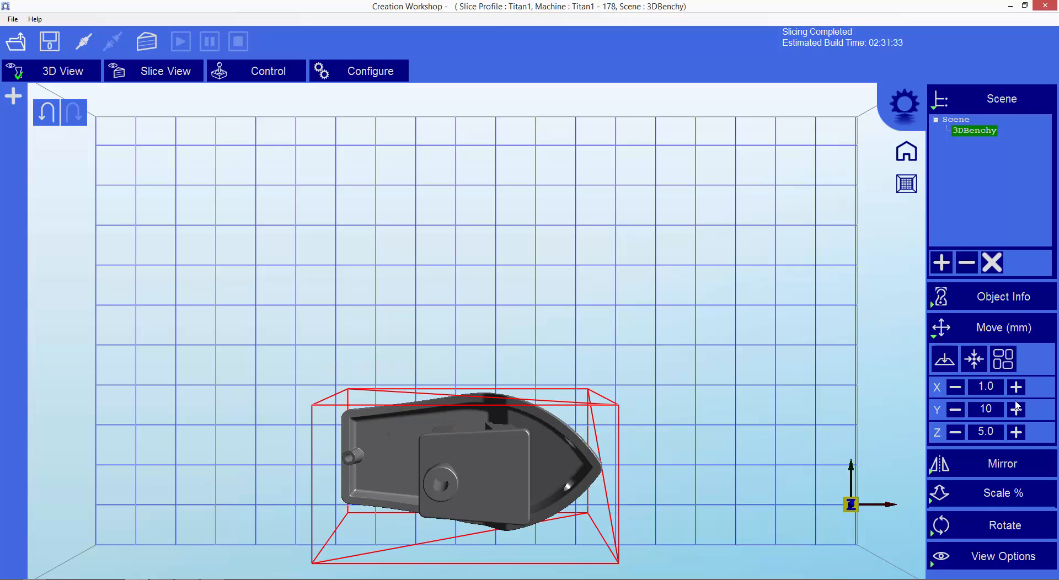
Move 3DBenchy back 5 mm in positive Y.
{"action": "double_click", "coordinate": [986, 409]}
{"action": "type", "text": "5"}
{"action": "left_click", "coordinate": [1016, 410]}
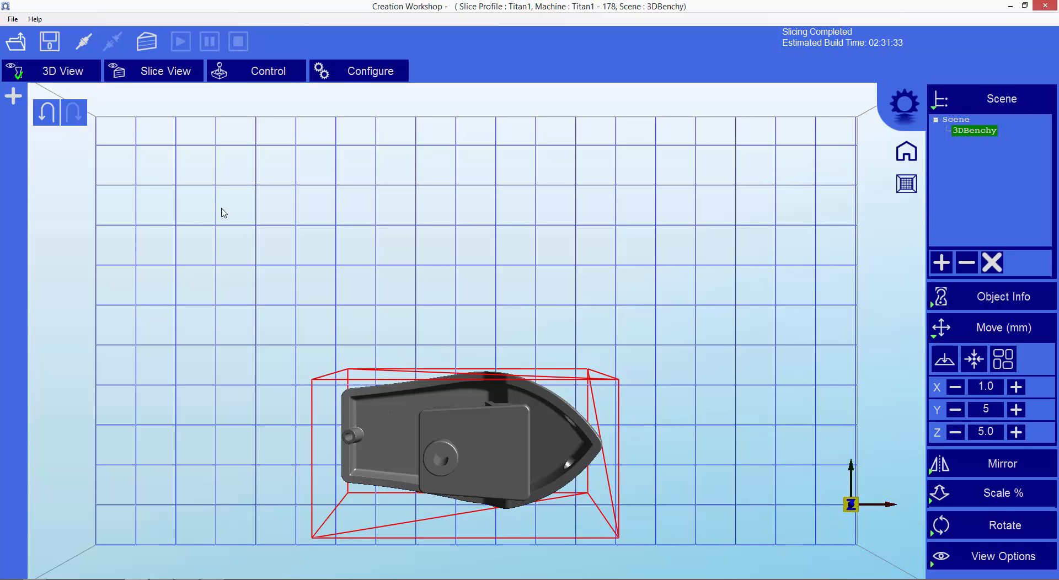
Save the scene as 3DBenchy.cws in the models folder, replacing the existing file.
{"action": "left_click", "coordinate": [49, 44]}
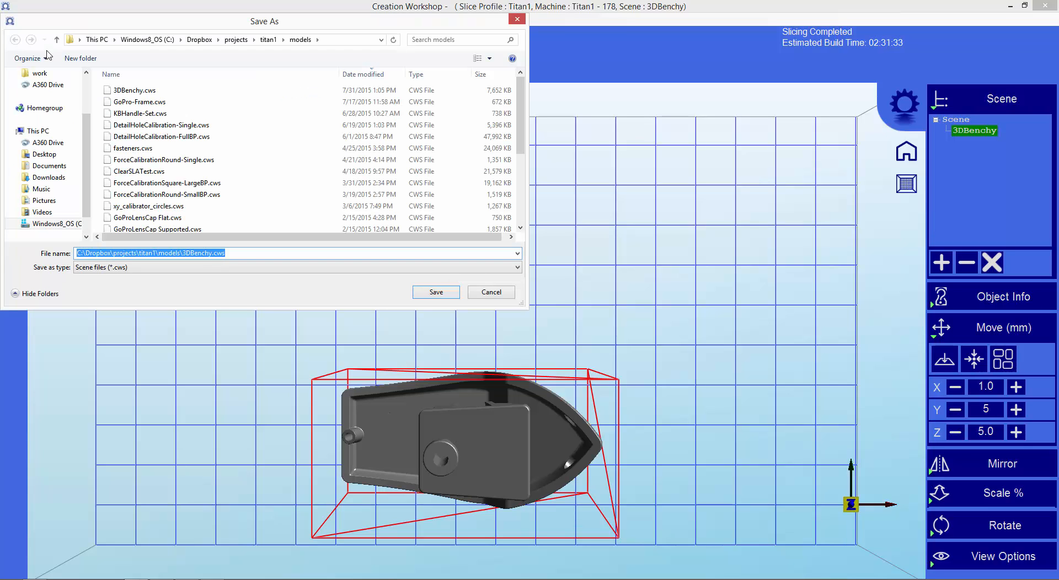
{"action": "left_click", "coordinate": [115, 92]}
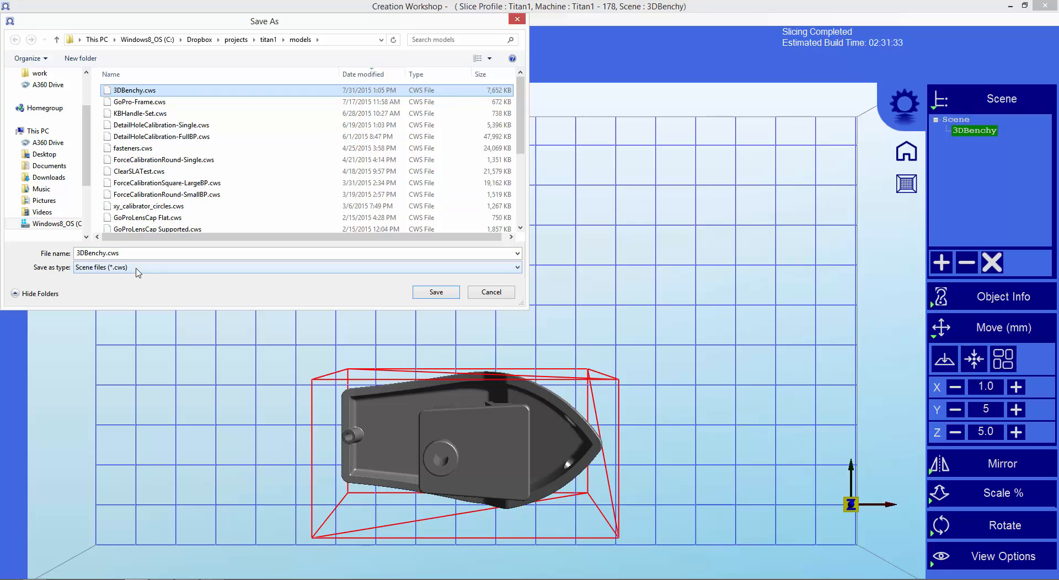
{"action": "left_click", "coordinate": [435, 292]}
{"action": "left_click", "coordinate": [561, 298]}
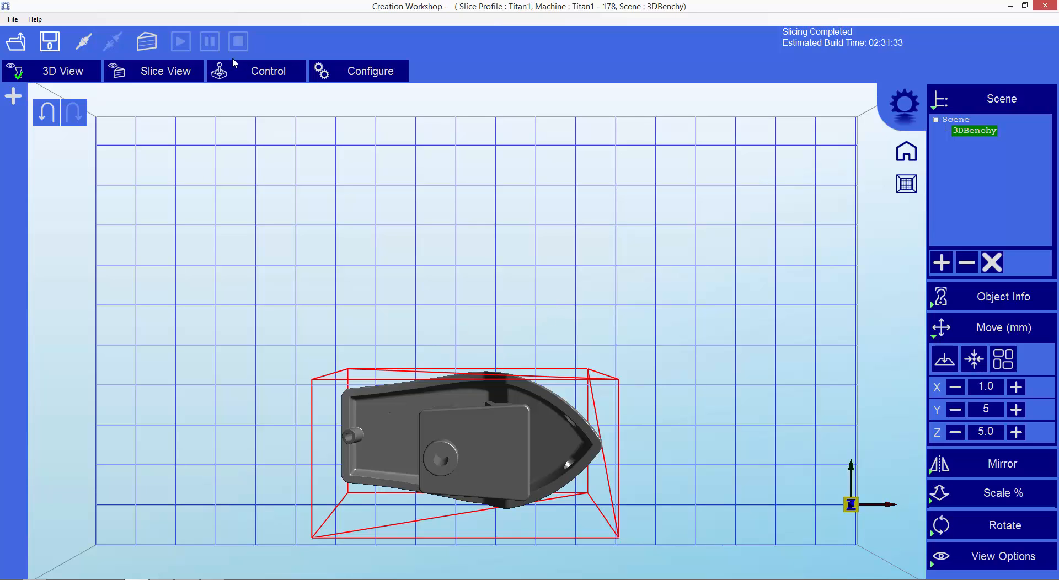
Slice the scene with the Titan1 slicing profile and preview the slices up to layer 88.
{"action": "left_click", "coordinate": [146, 41]}
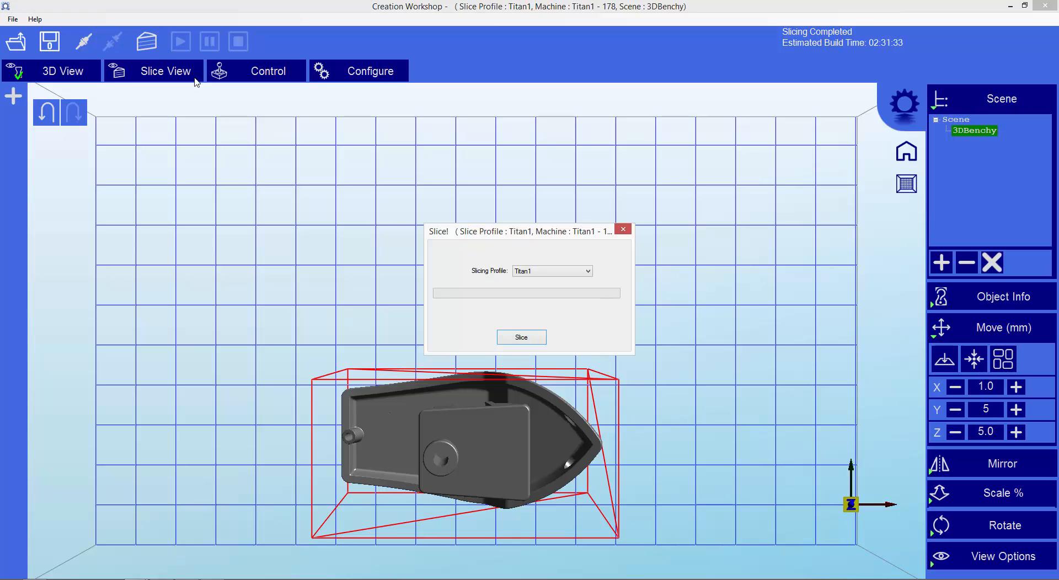
{"action": "left_click", "coordinate": [524, 339]}
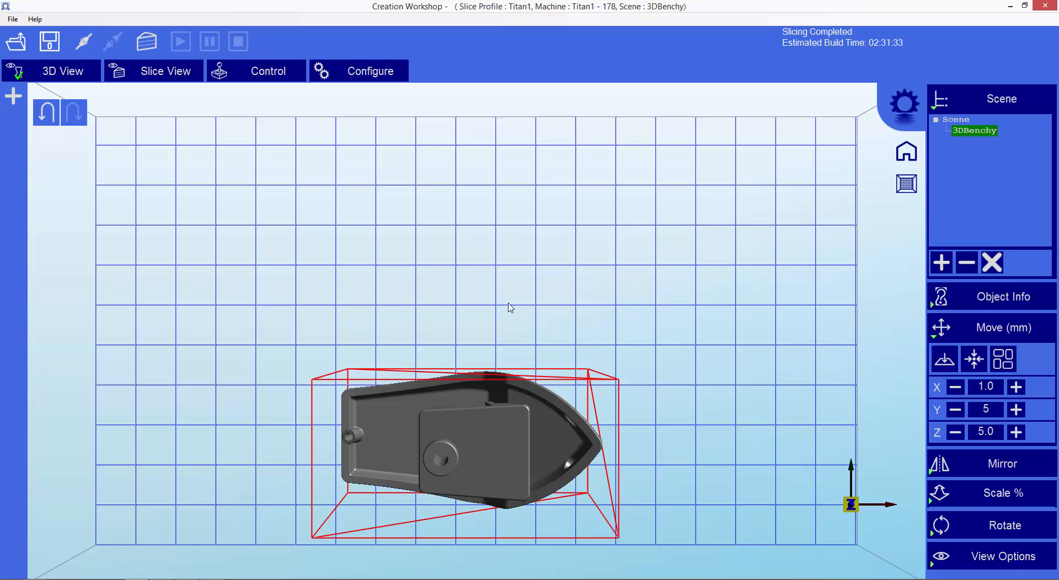
{"action": "left_click", "coordinate": [173, 69]}
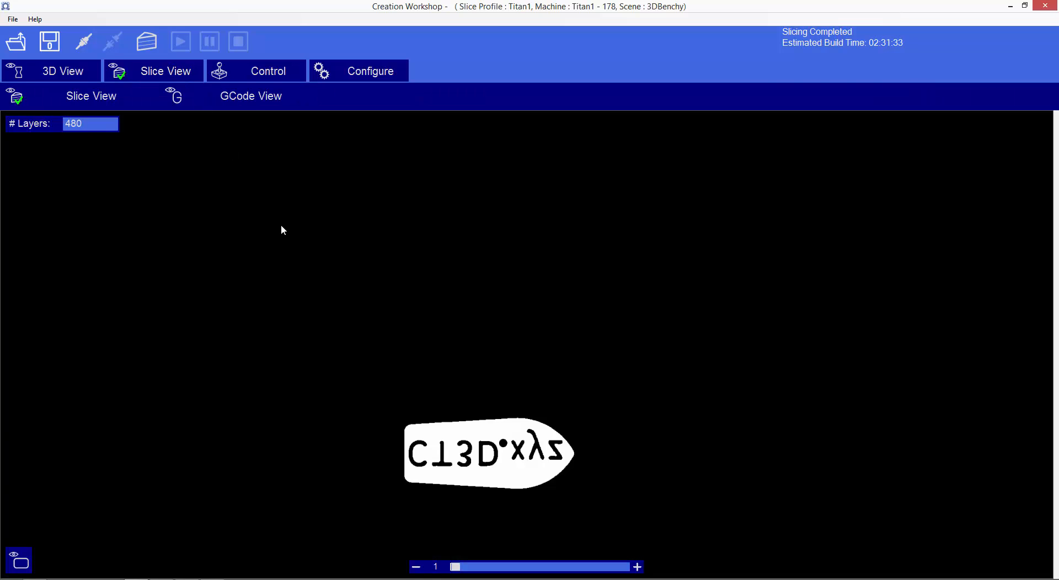
{"action": "left_click_drag", "start_coordinate": [463, 570], "coordinate": [484, 575]}
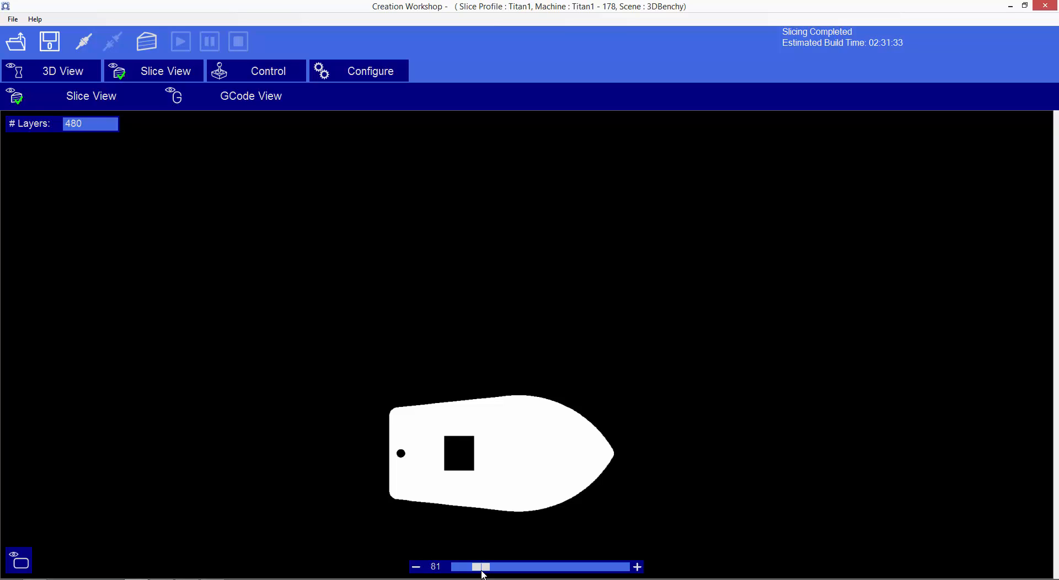
{"action": "left_click_drag", "start_coordinate": [484, 576], "coordinate": [486, 575]}
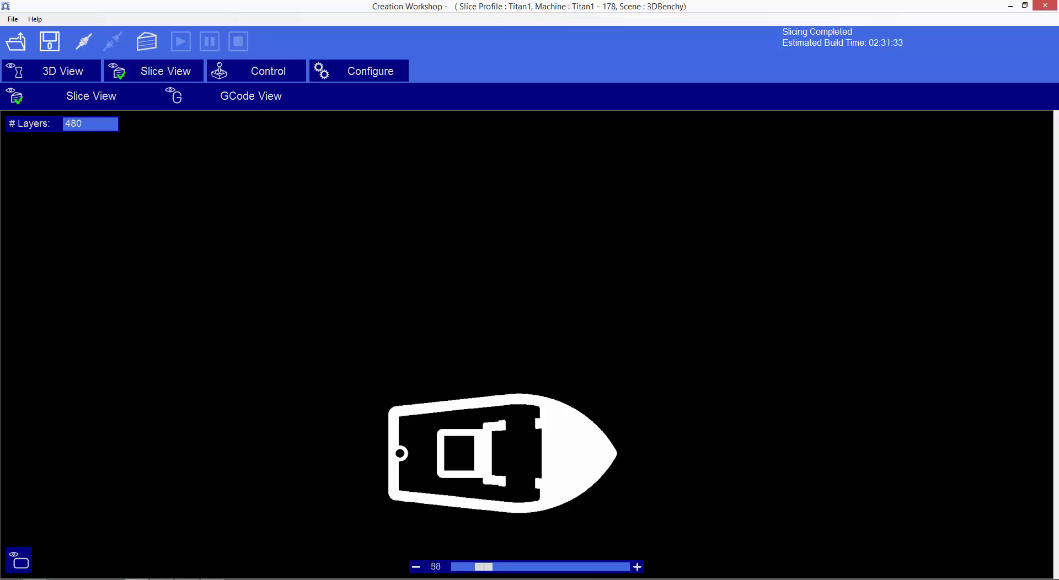
Step the slice preview back to layer 84, forward to layer 93, and return it to layer 1.
{"action": "left_click", "coordinate": [419, 569]}
{"action": "left_click", "coordinate": [419, 569]}
{"action": "left_click", "coordinate": [419, 569]}
{"action": "left_click", "coordinate": [419, 568]}
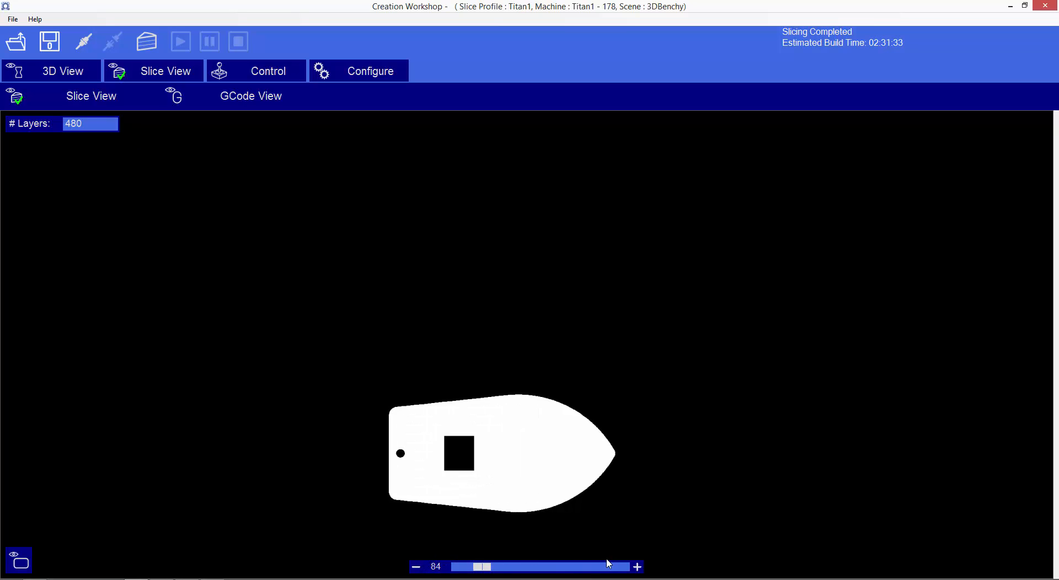
{"action": "left_click", "coordinate": [639, 568]}
{"action": "left_click", "coordinate": [639, 568]}
{"action": "left_click", "coordinate": [639, 568]}
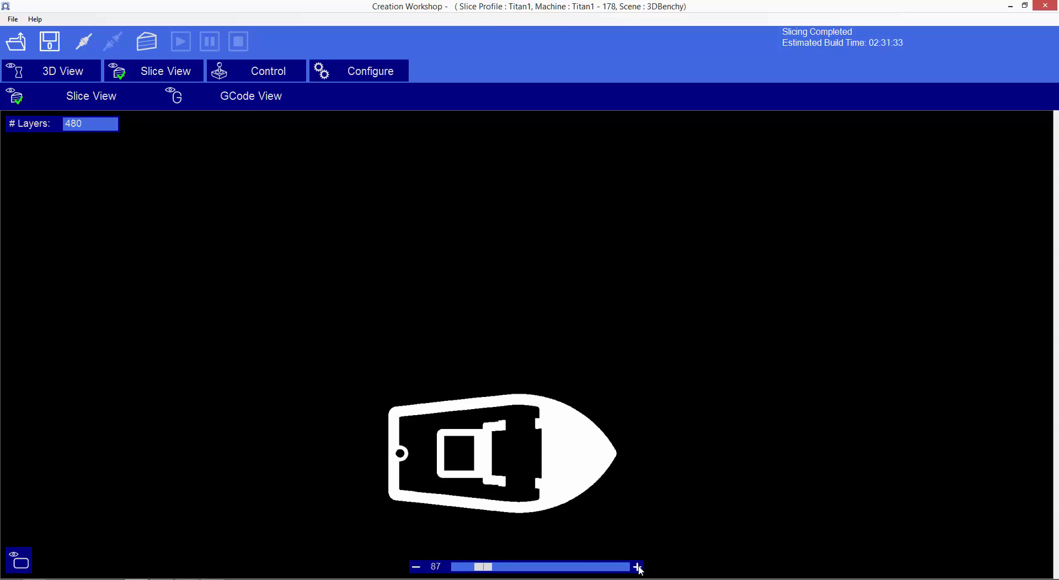
{"action": "left_click", "coordinate": [639, 568]}
{"action": "left_click", "coordinate": [639, 568]}
{"action": "left_click", "coordinate": [639, 569]}
{"action": "left_click", "coordinate": [639, 568]}
{"action": "left_click", "coordinate": [639, 569]}
{"action": "left_click", "coordinate": [639, 569]}
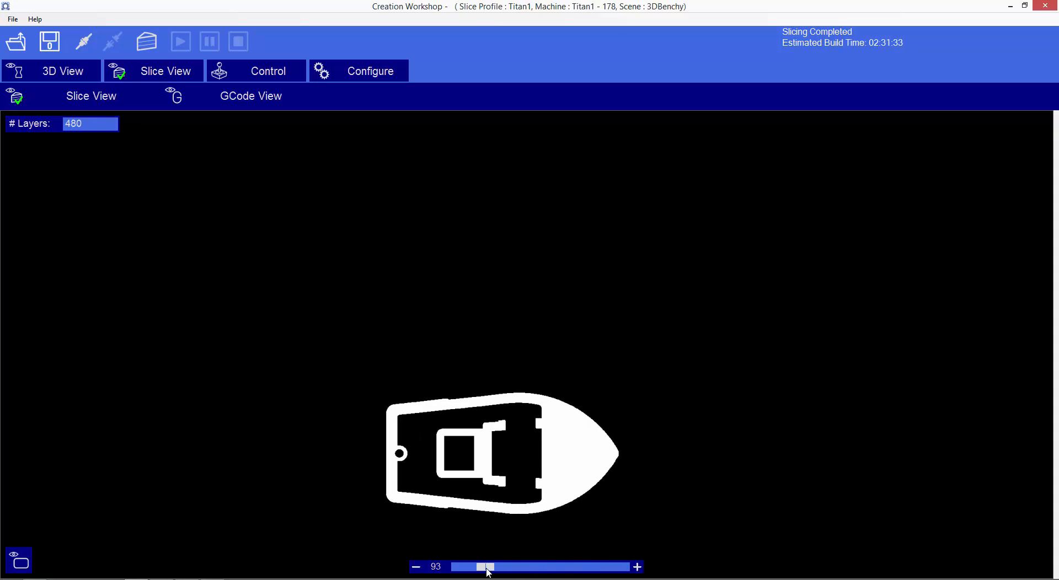
{"action": "left_click_drag", "start_coordinate": [485, 568], "coordinate": [450, 566]}
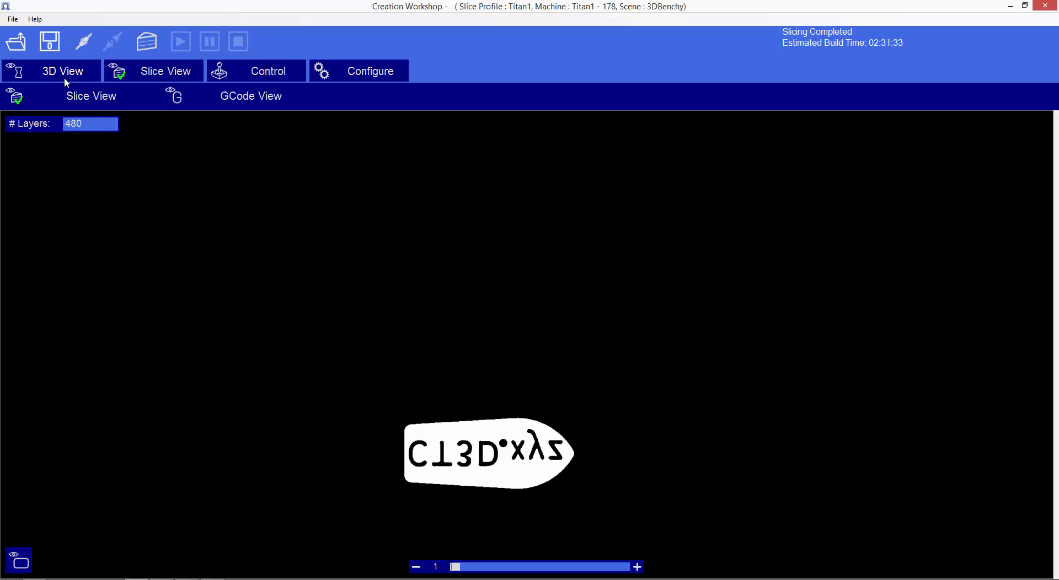
Switch to File Explorer and open the 3DBenchy.slice folder inside the titan1 models folder.
{"action": "key", "text": "alt+Tab"}
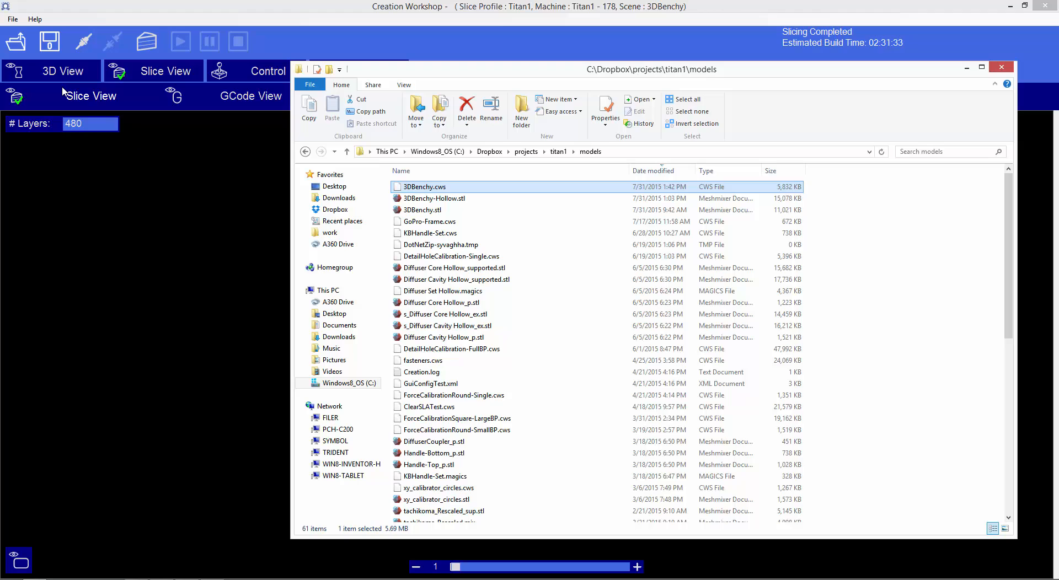
{"action": "left_click", "coordinate": [435, 187]}
{"action": "left_click", "coordinate": [436, 210]}
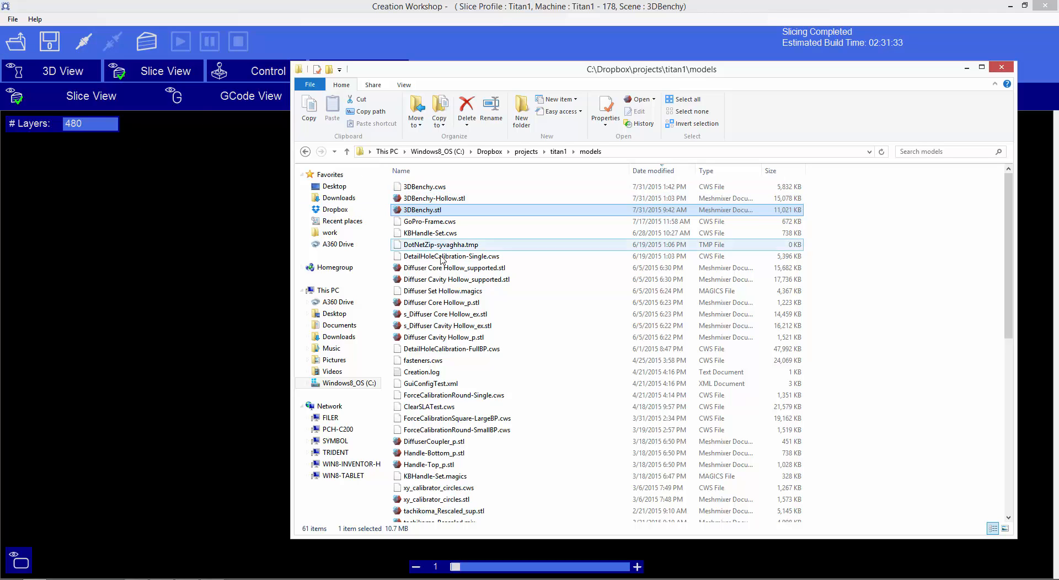
{"action": "key", "text": "End"}
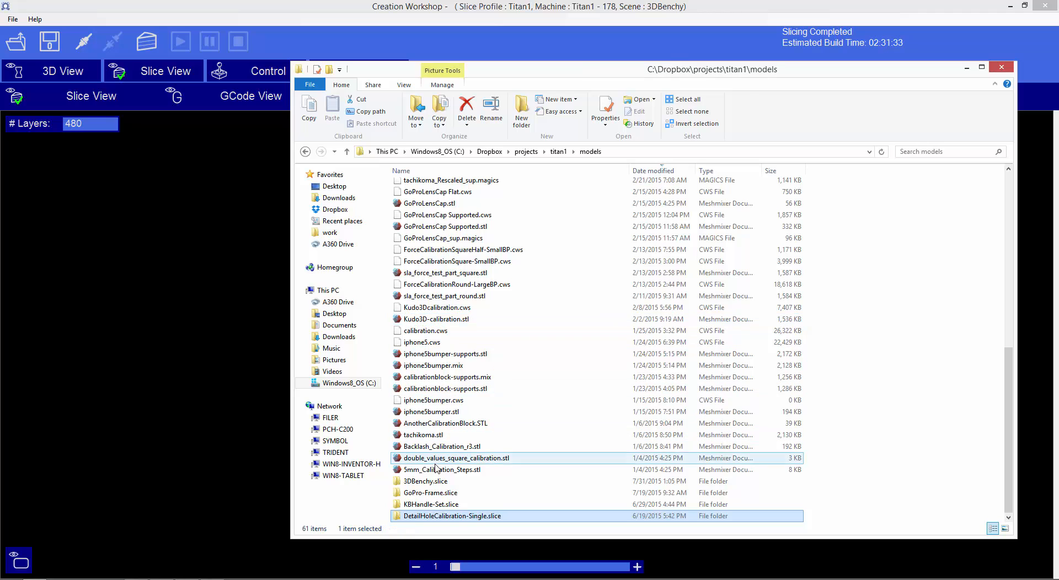
{"action": "left_click", "coordinate": [430, 483]}
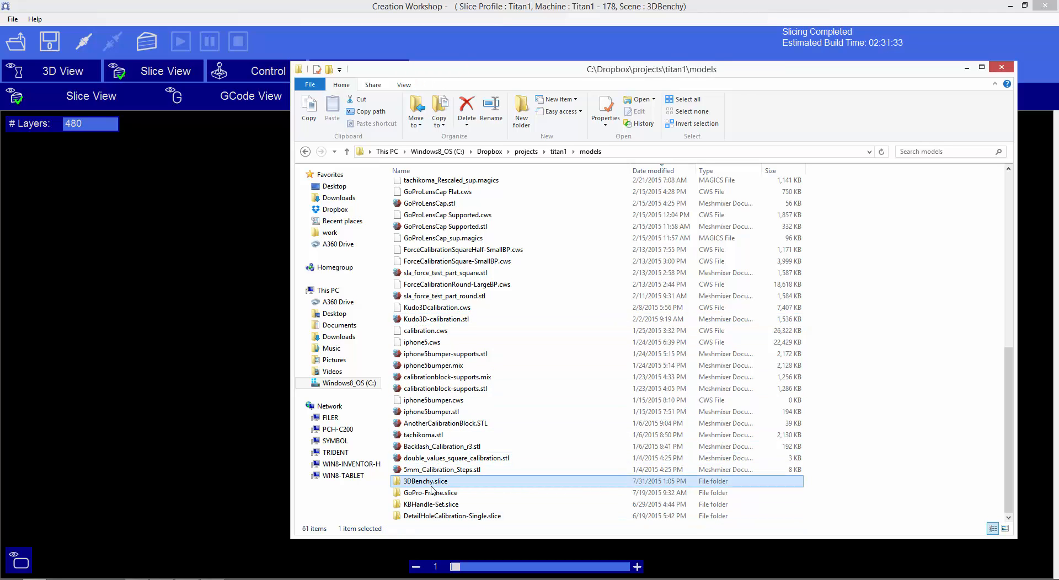
{"action": "double_click", "coordinate": [431, 486]}
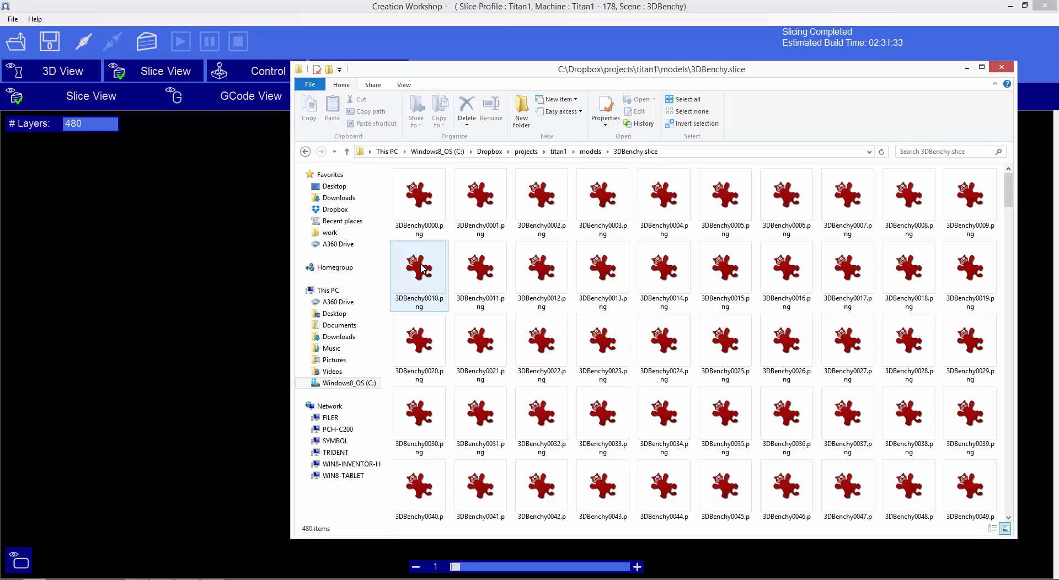
Open 3DBenchy0000.png in IrfanView, view the first few slice images and the last one, and close the viewer.
{"action": "left_click", "coordinate": [421, 219]}
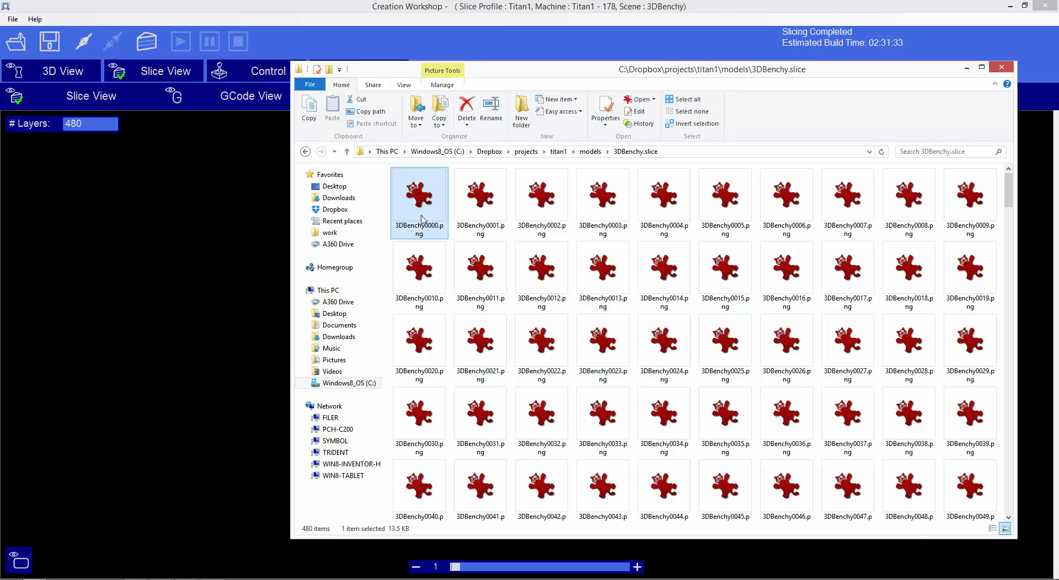
{"action": "double_click", "coordinate": [422, 220]}
{"action": "key", "text": "Right"}
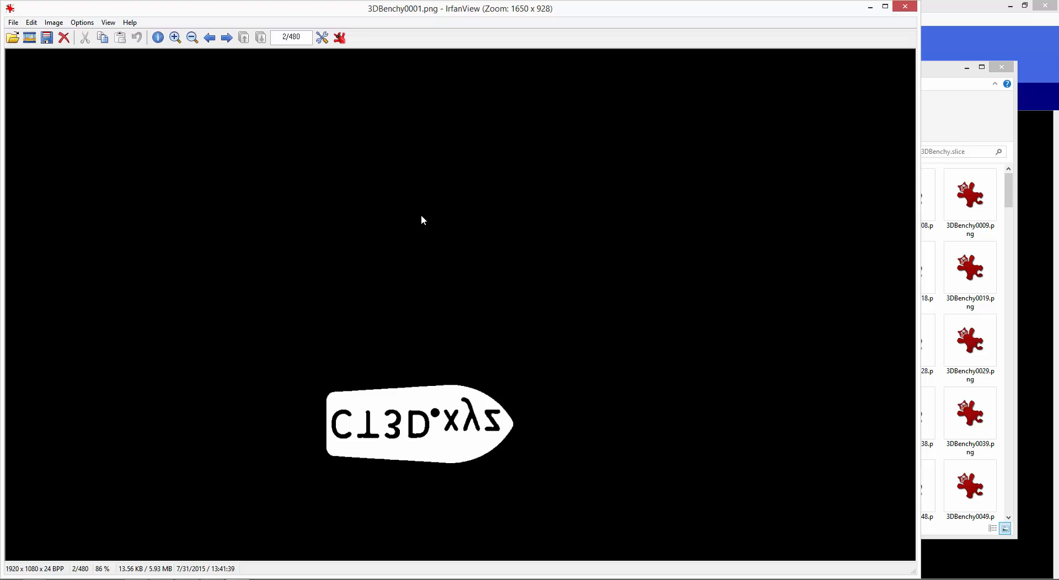
{"action": "key", "text": "Right"}
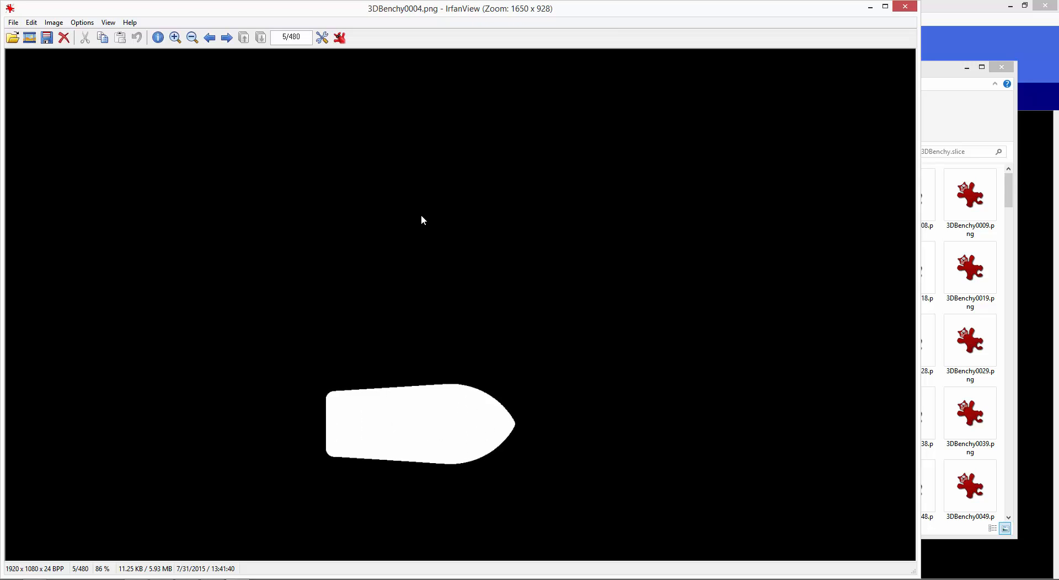
{"action": "key", "text": "End"}
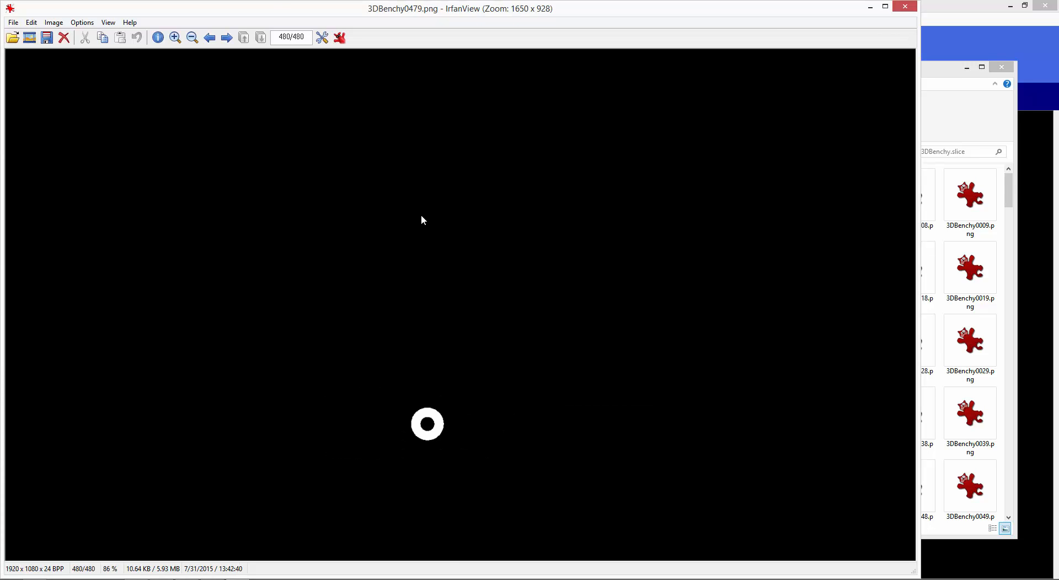
{"action": "key", "text": "Escape"}
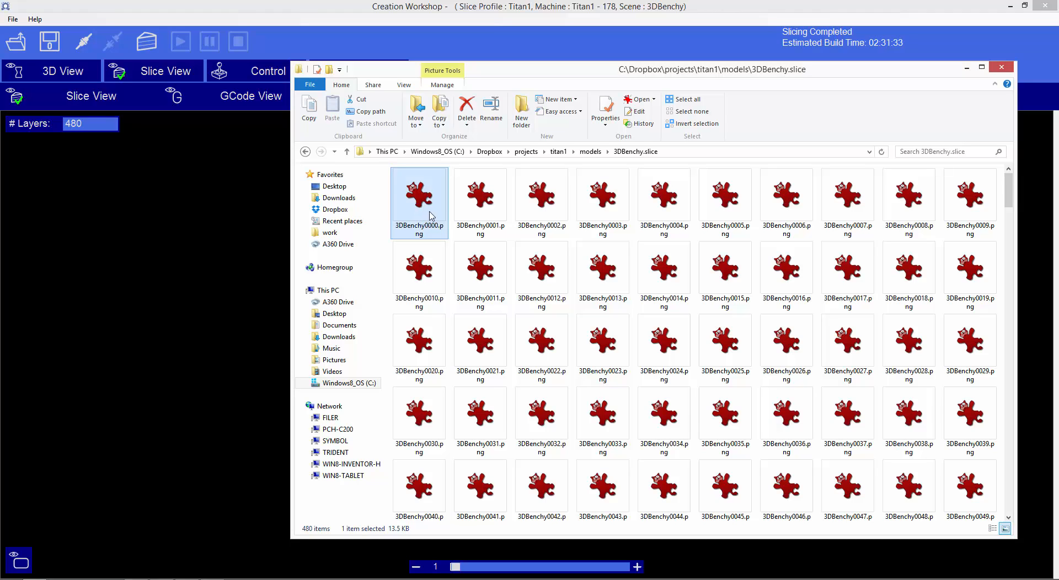
Delete the slice image 3DBenchy0000.png from the 3DBenchy.slice folder.
{"action": "left_click", "coordinate": [468, 213]}
{"action": "left_click", "coordinate": [418, 227]}
{"action": "key", "text": "Delete"}
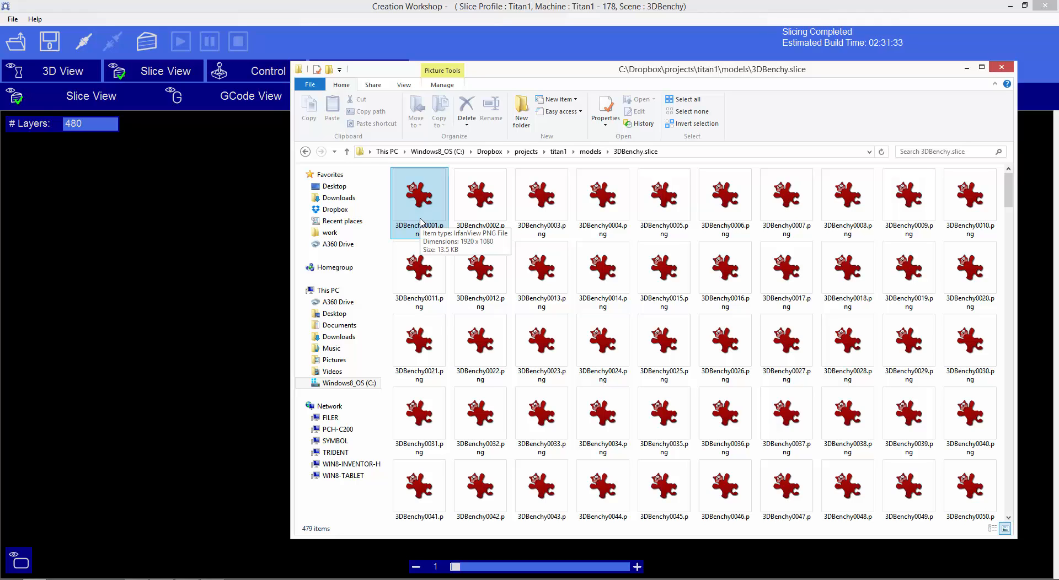
Switch to Creation Workshop's 3D scene, clear the X move increment and set the Z move increment to 0.1 mm.
{"action": "left_click", "coordinate": [67, 82]}
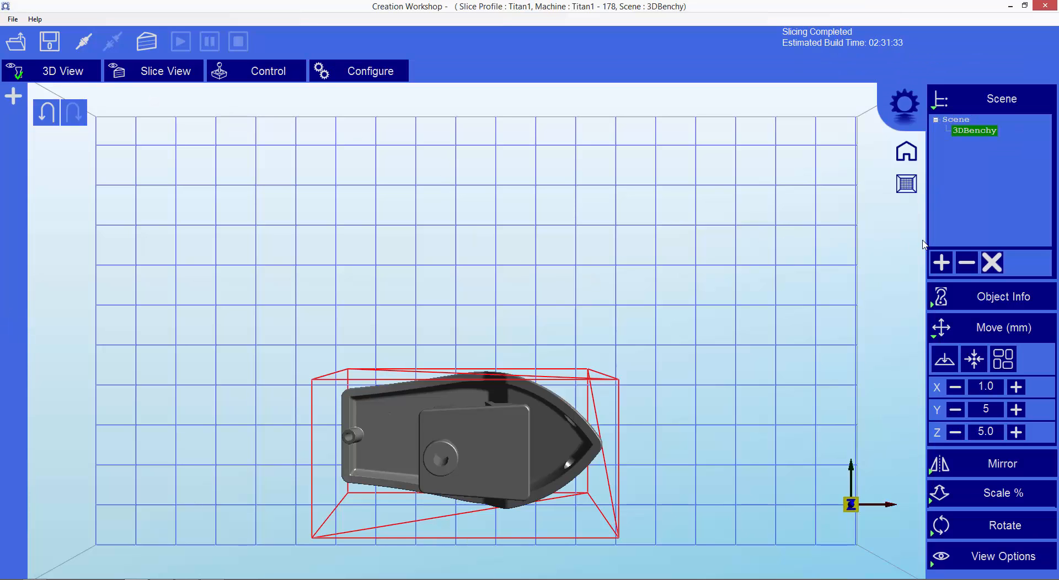
{"action": "left_click", "coordinate": [986, 386]}
{"action": "type", "text": "0.1"}
{"action": "key", "text": "BackSpace"}
{"action": "key", "text": "BackSpace"}
{"action": "key", "text": "BackSpace"}
{"action": "left_click", "coordinate": [987, 431]}
{"action": "type", "text": "0.1"}
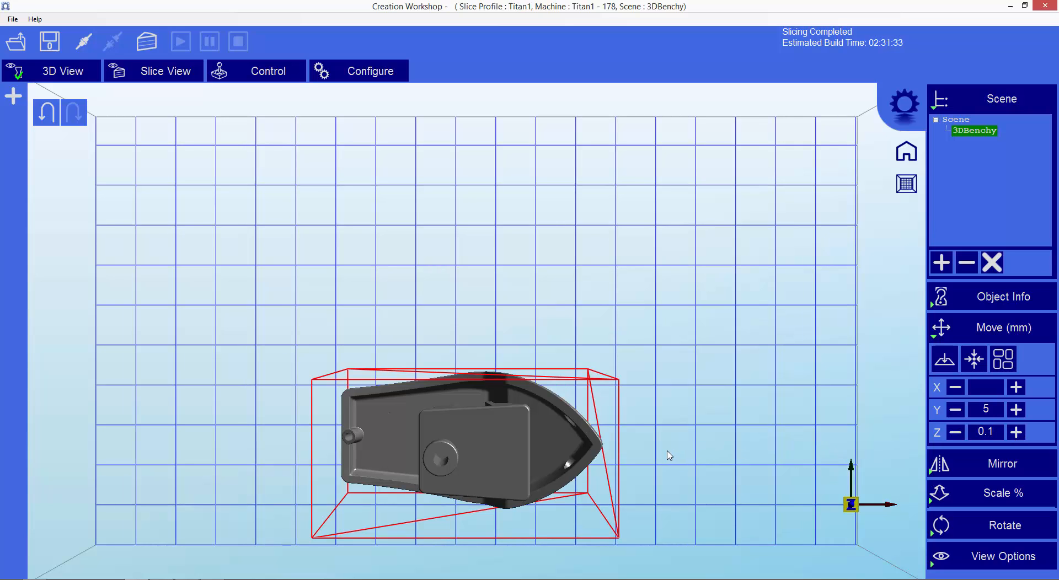
Check the slice thickness in the Titan1 slicing profile and return to the 3D scene.
{"action": "left_click", "coordinate": [349, 77]}
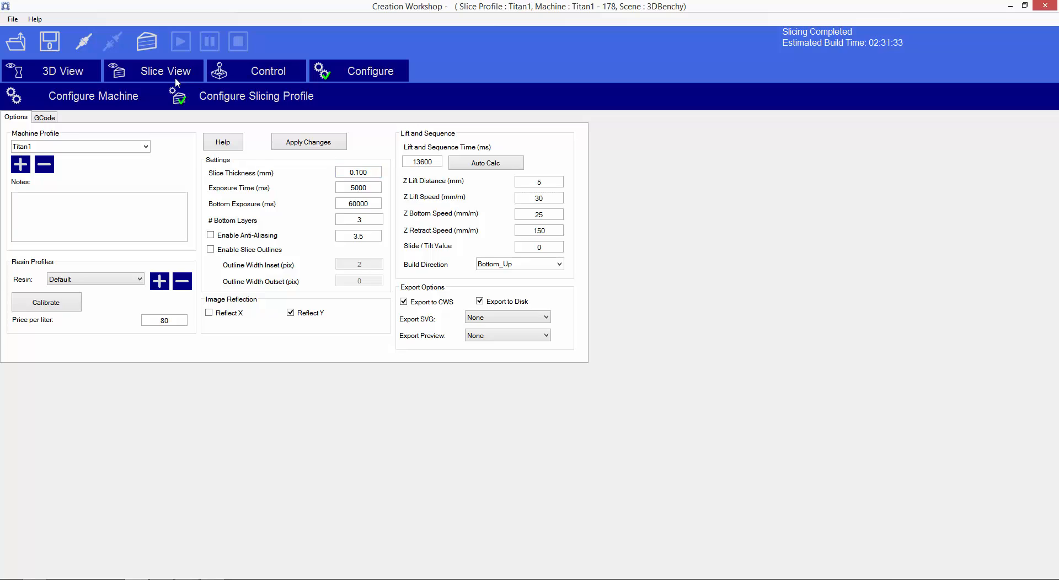
{"action": "left_click", "coordinate": [33, 75]}
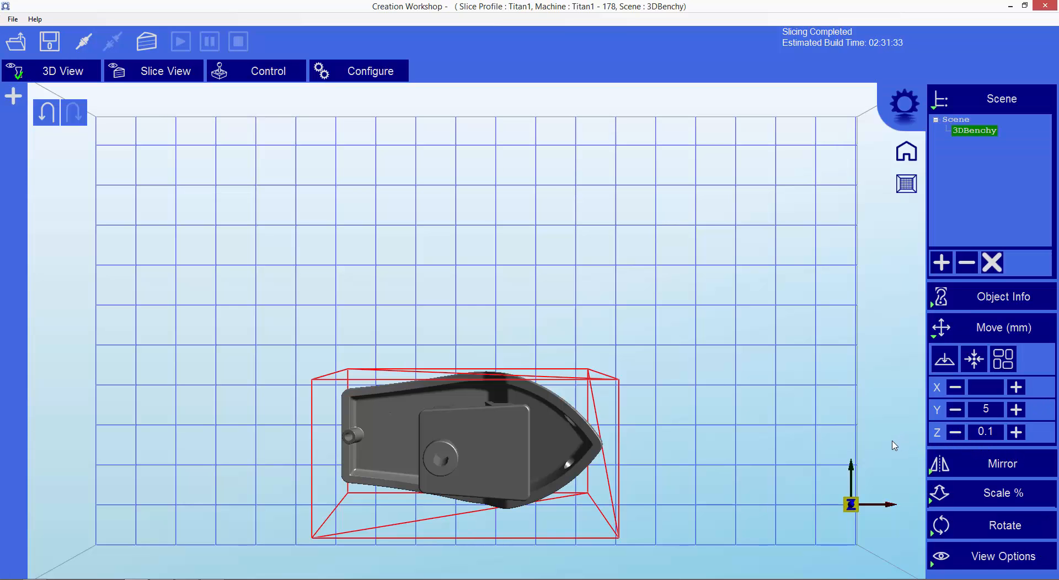
Switch to the 3DBenchy.slice folder, open 3DBenchy0001.png in IrfanView, page through the slice images up to the topmost layers and close the viewer.
{"action": "key", "text": "alt+Tab"}
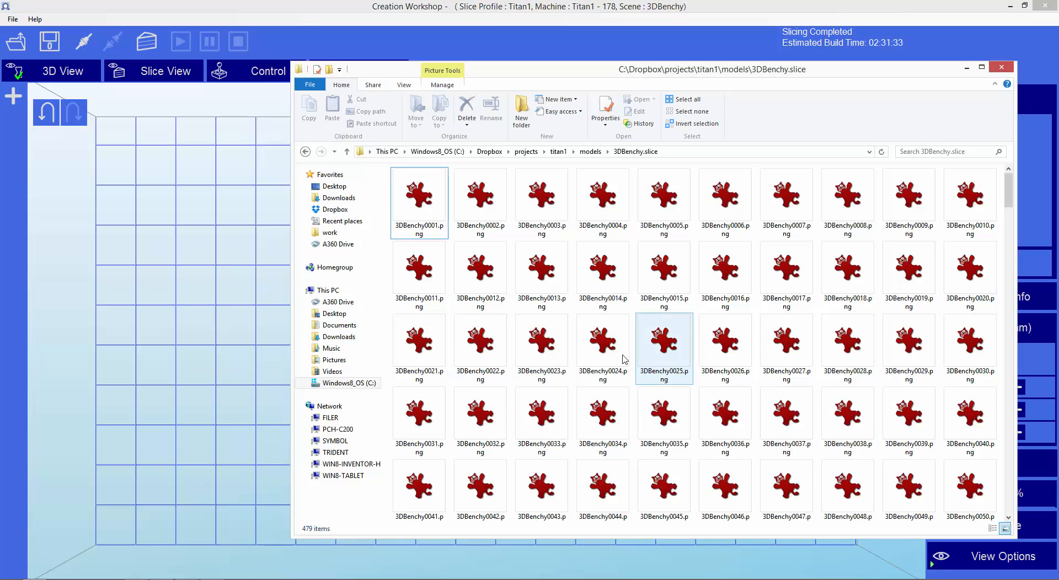
{"action": "left_click", "coordinate": [416, 207]}
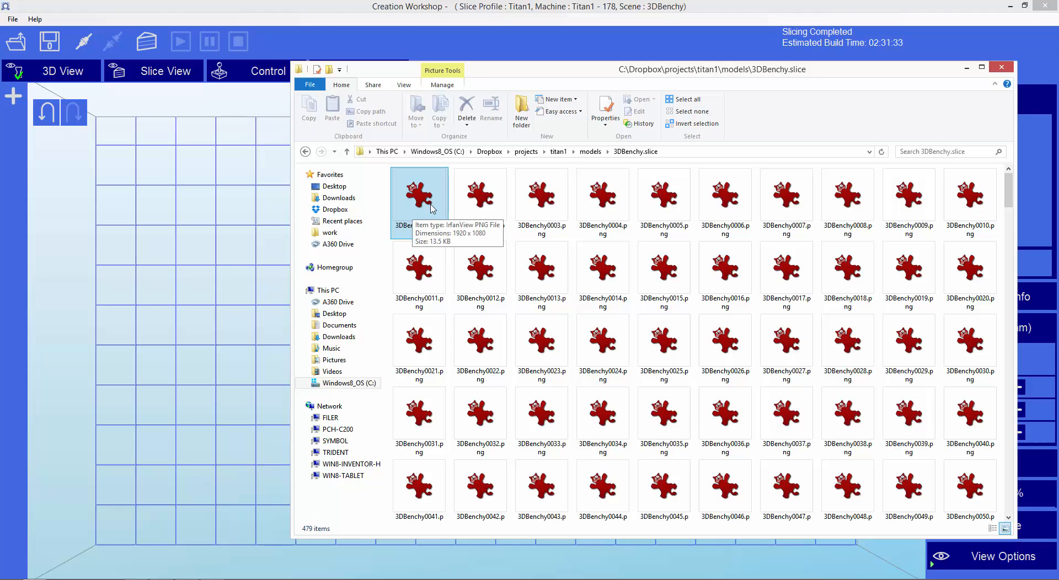
{"action": "left_click", "coordinate": [409, 228]}
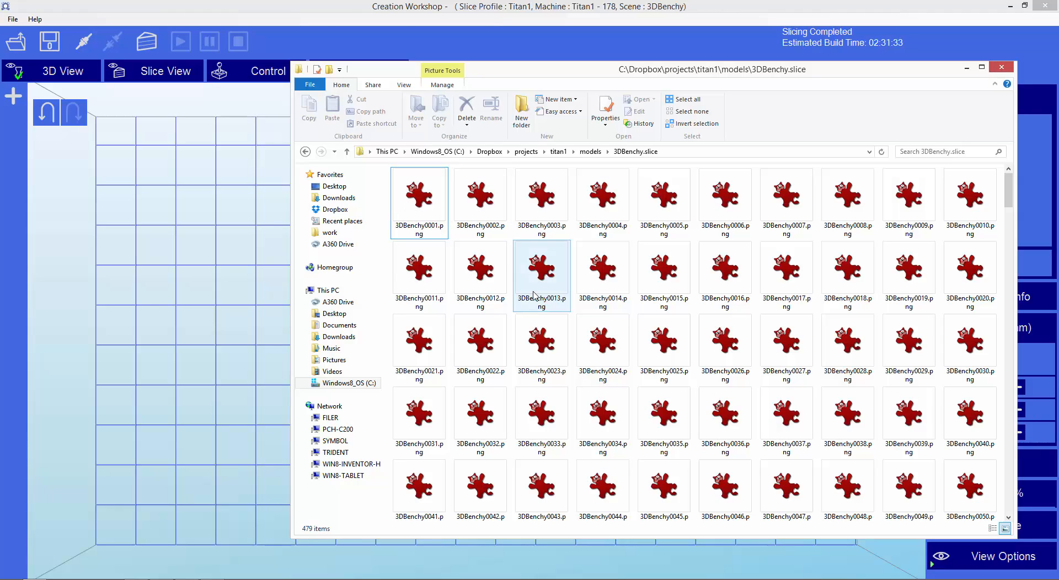
{"action": "double_click", "coordinate": [439, 222]}
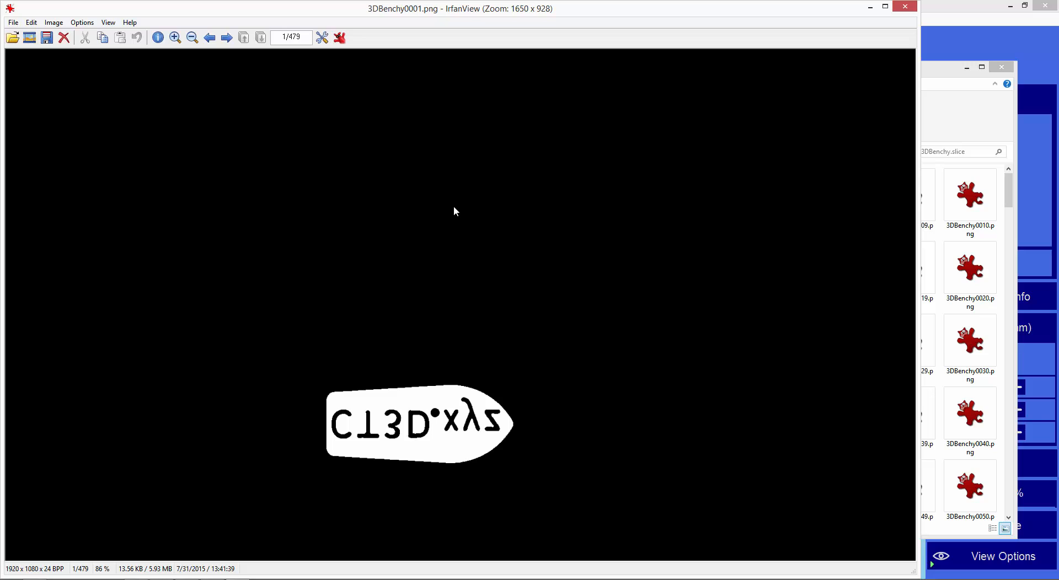
{"action": "key", "text": "Right"}
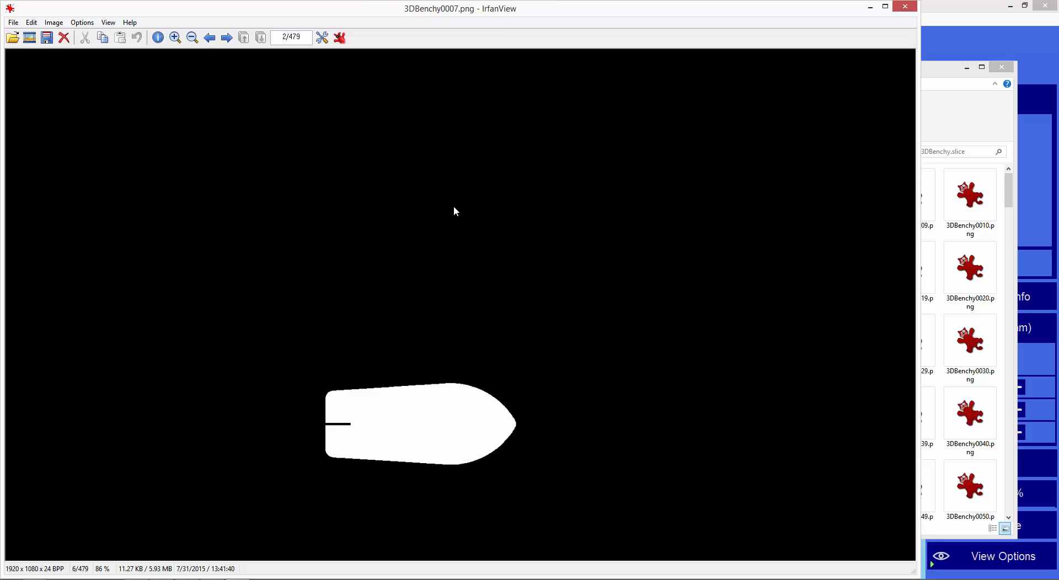
{"action": "key", "text": "Right"}
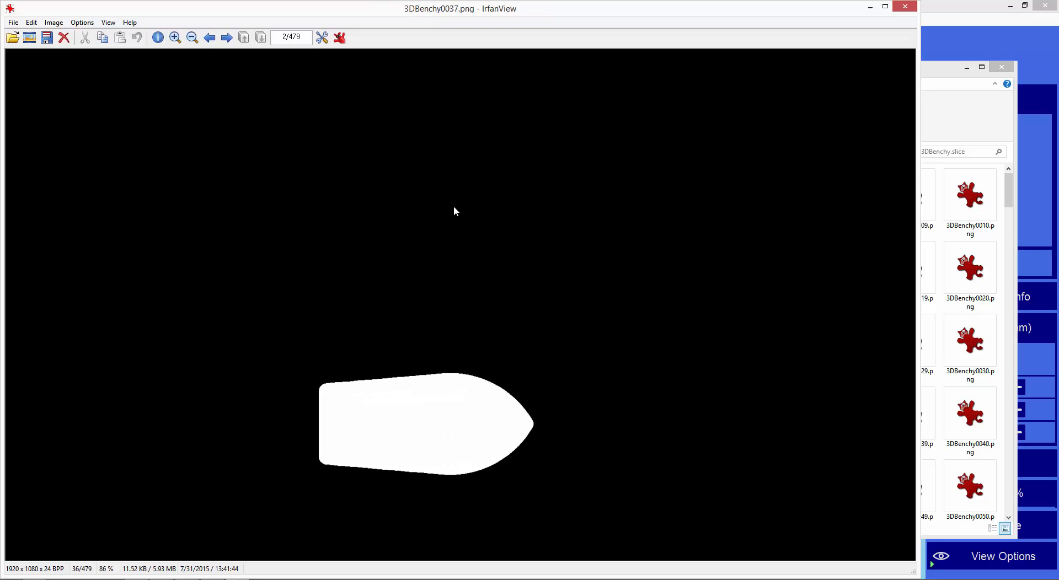
{"action": "key", "text": "Right"}
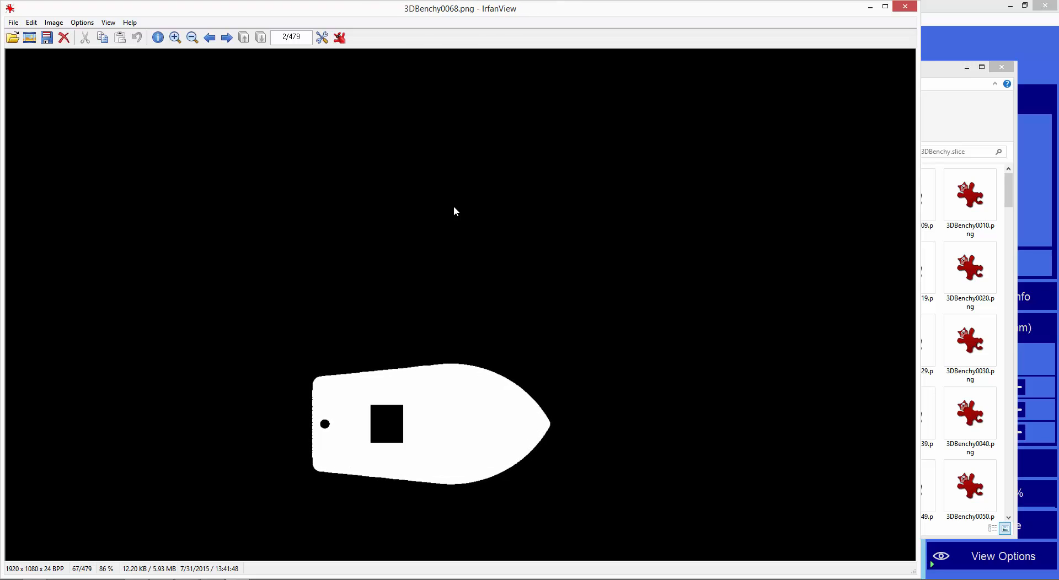
{"action": "key", "text": "Right"}
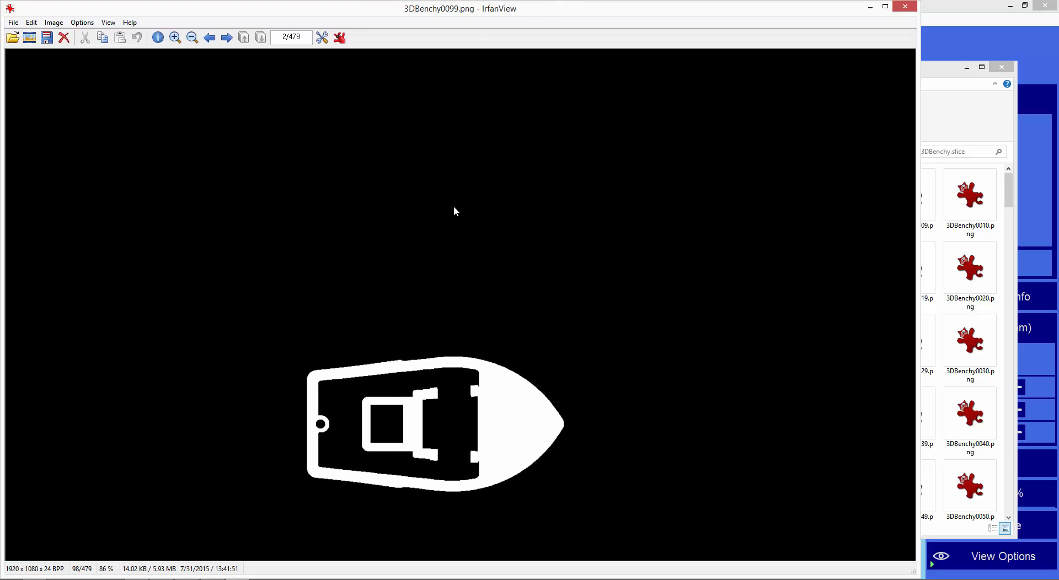
{"action": "key", "text": "Right"}
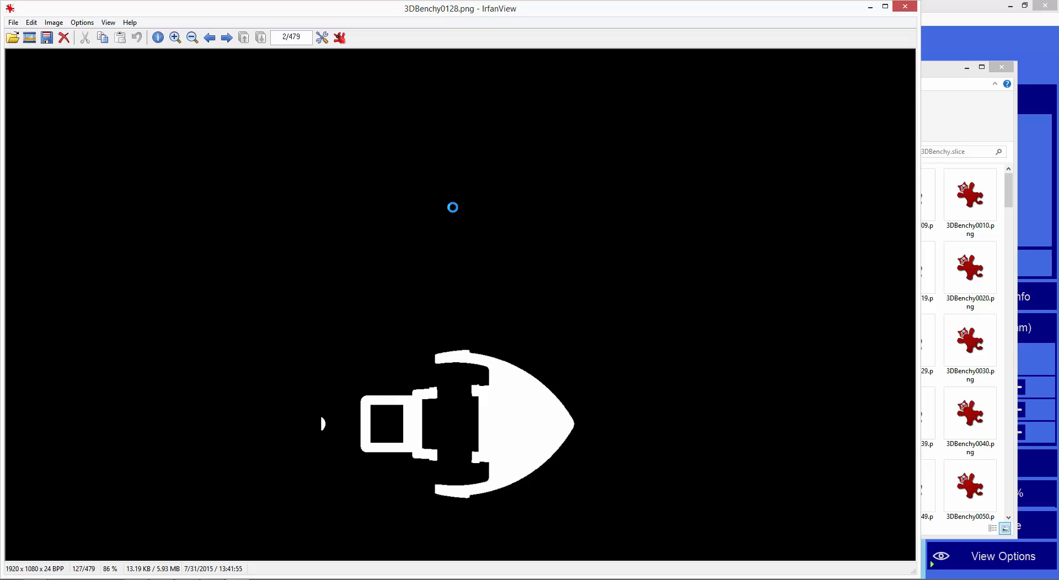
{"action": "key", "text": "Right"}
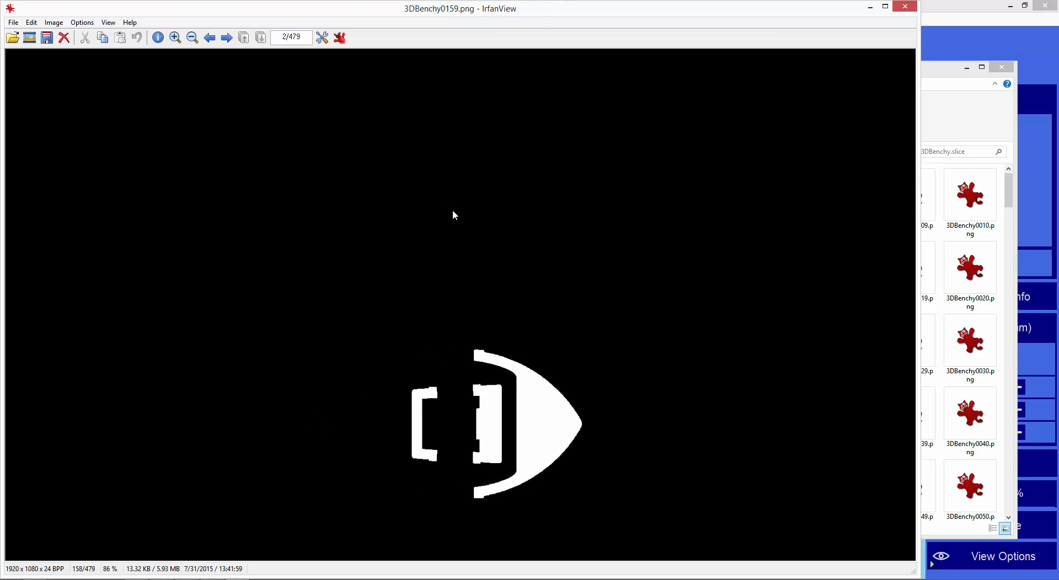
{"action": "key", "text": "Right"}
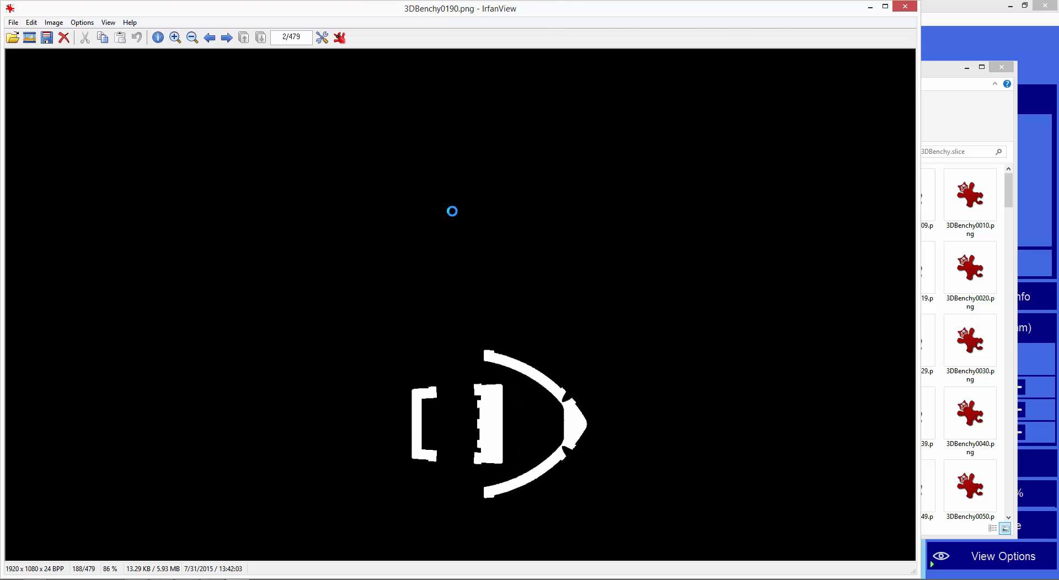
{"action": "key", "text": "Right"}
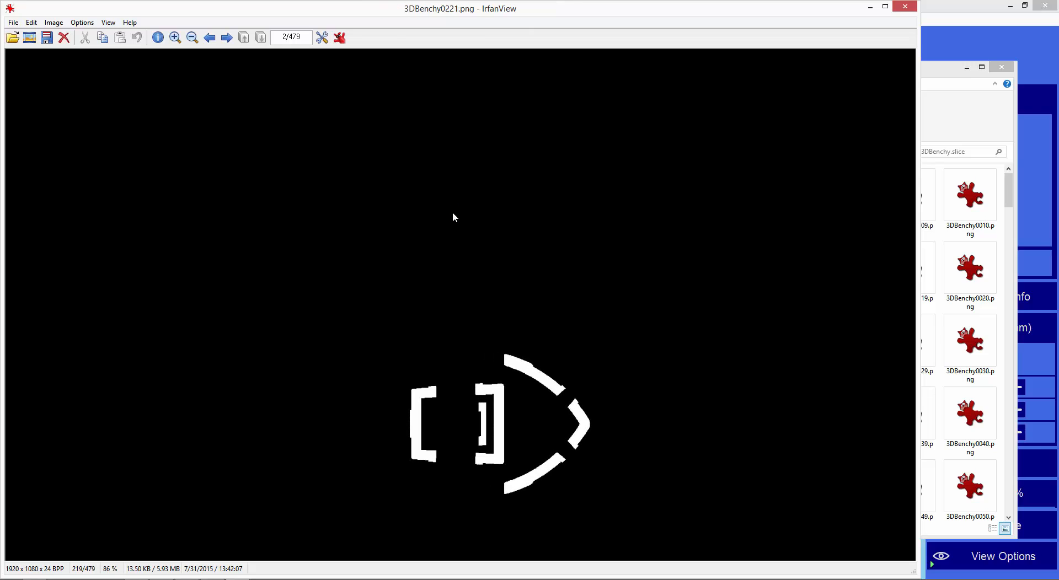
{"action": "key", "text": "Right"}
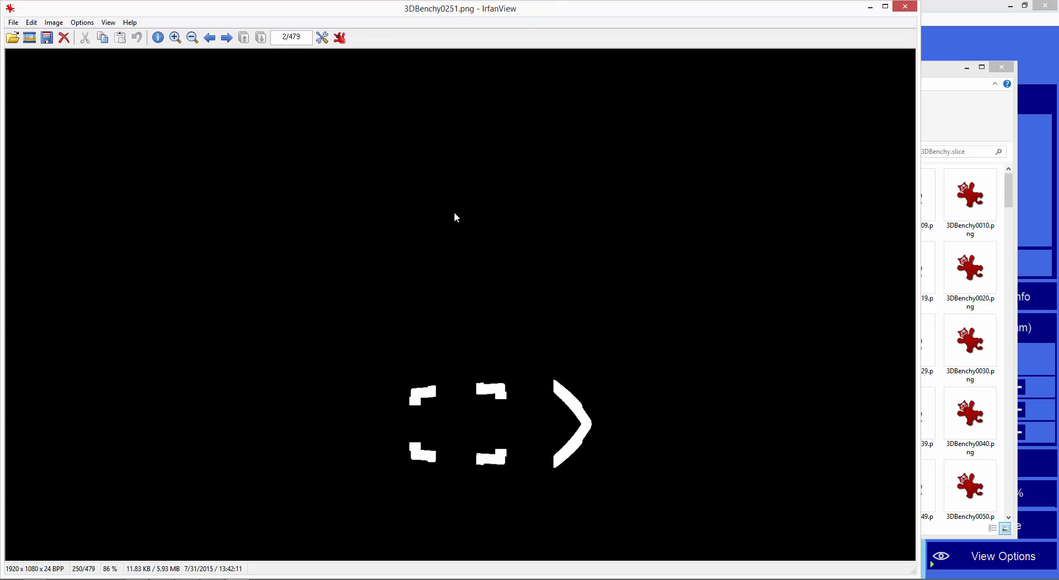
{"action": "key", "text": "Right"}
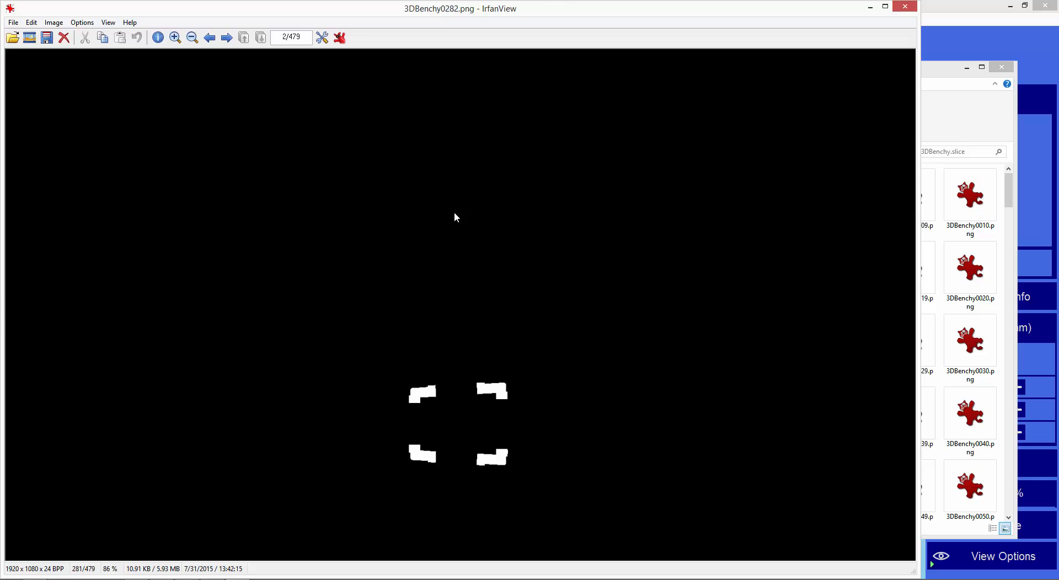
{"action": "key", "text": "Right"}
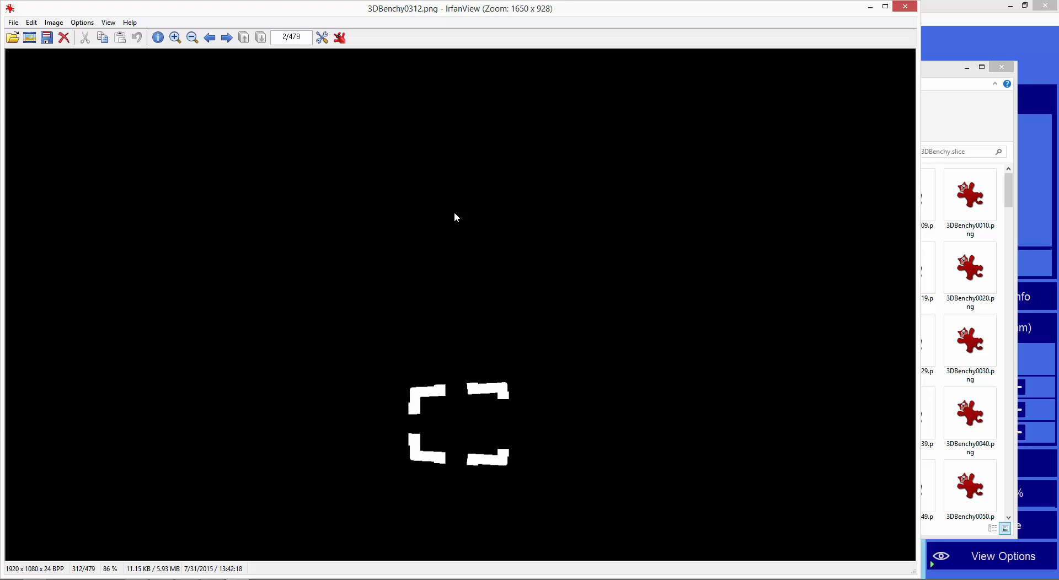
{"action": "key", "text": "Right"}
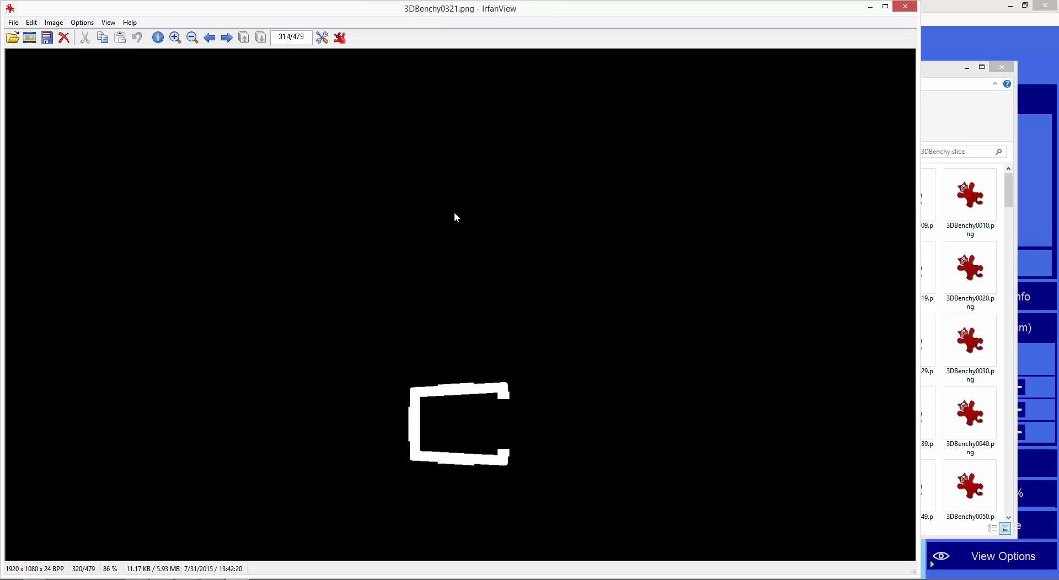
{"action": "key", "text": "Right"}
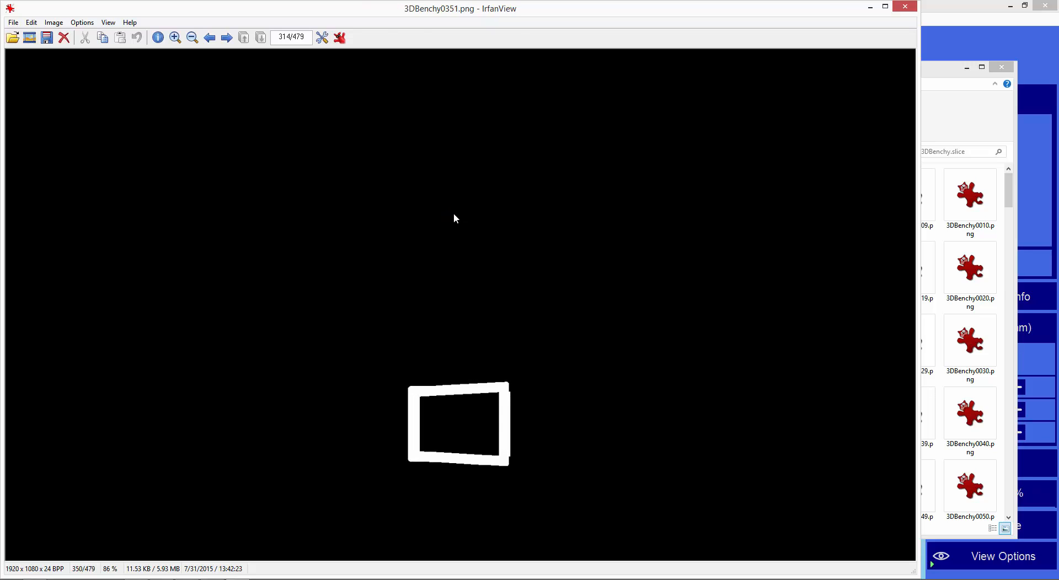
{"action": "key", "text": "Right"}
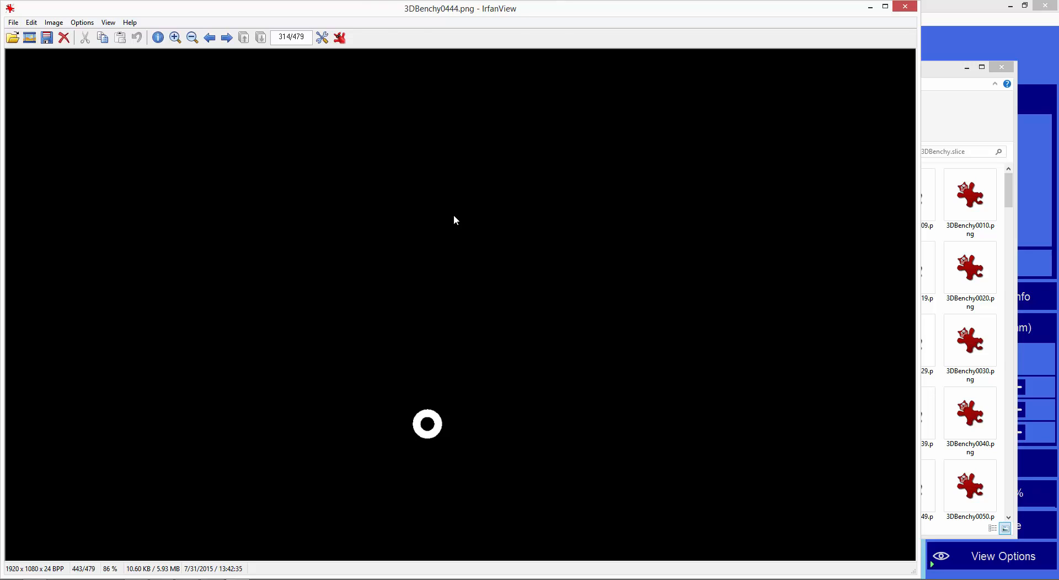
{"action": "key", "text": "Right"}
{"action": "key", "text": "Right"}
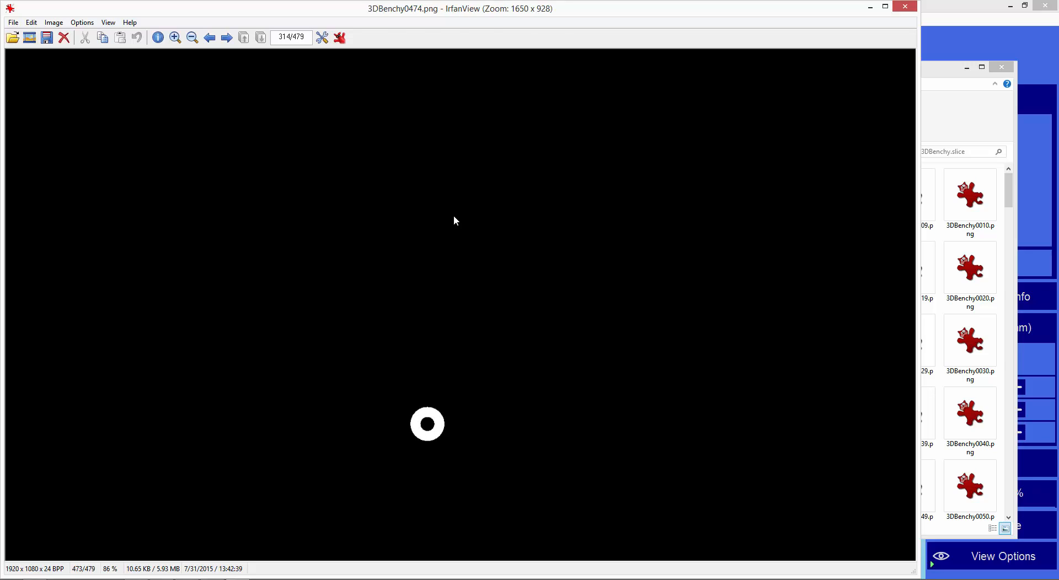
{"action": "key", "text": "Escape"}
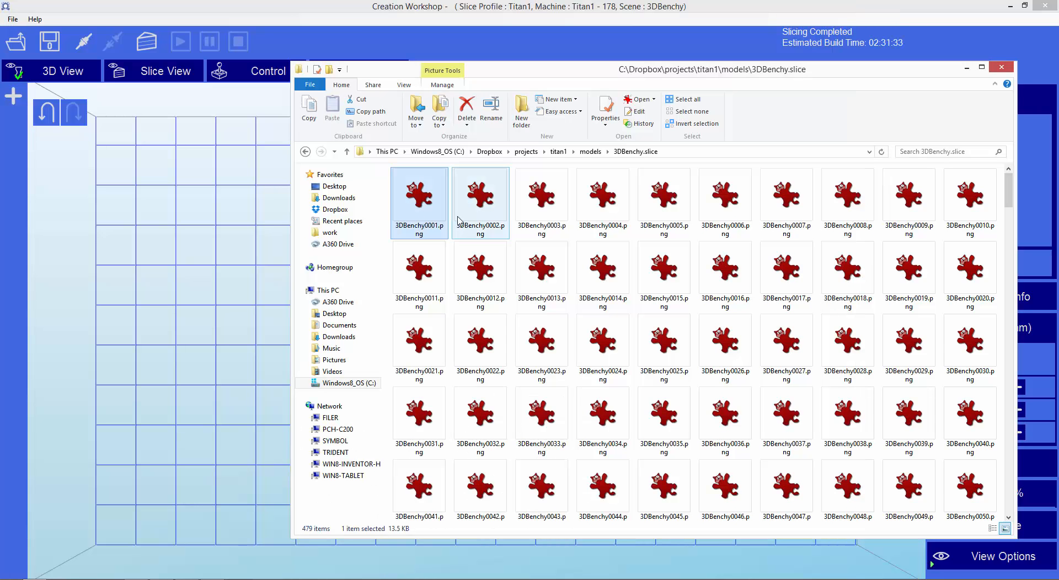
Open 3DBenchy0001.png for editing in Paint and set up the rounded rectangle shape with white as Color 1 and a solid color fill.
{"action": "right_click", "coordinate": [411, 202]}
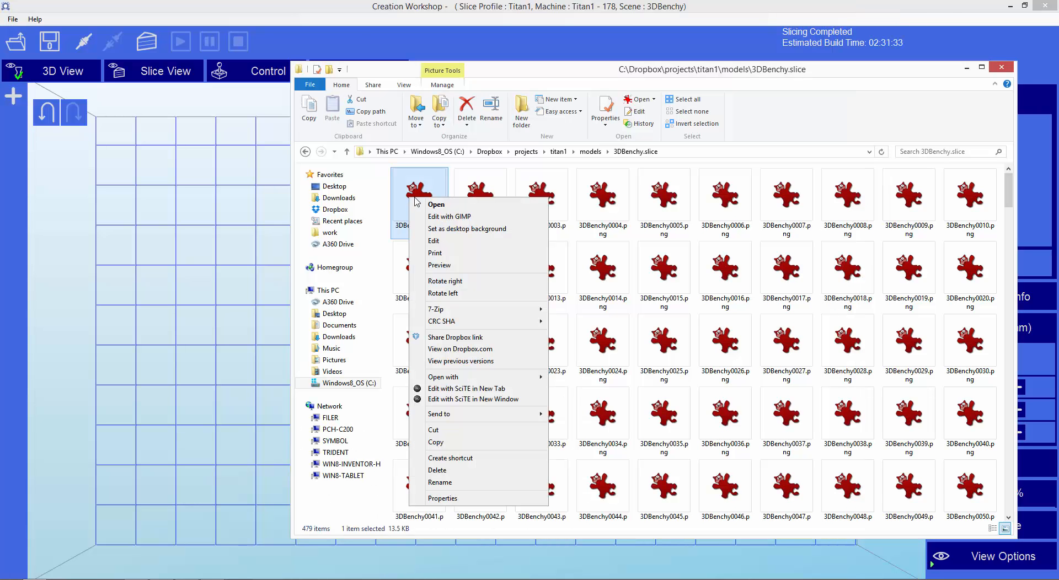
{"action": "left_click", "coordinate": [461, 243]}
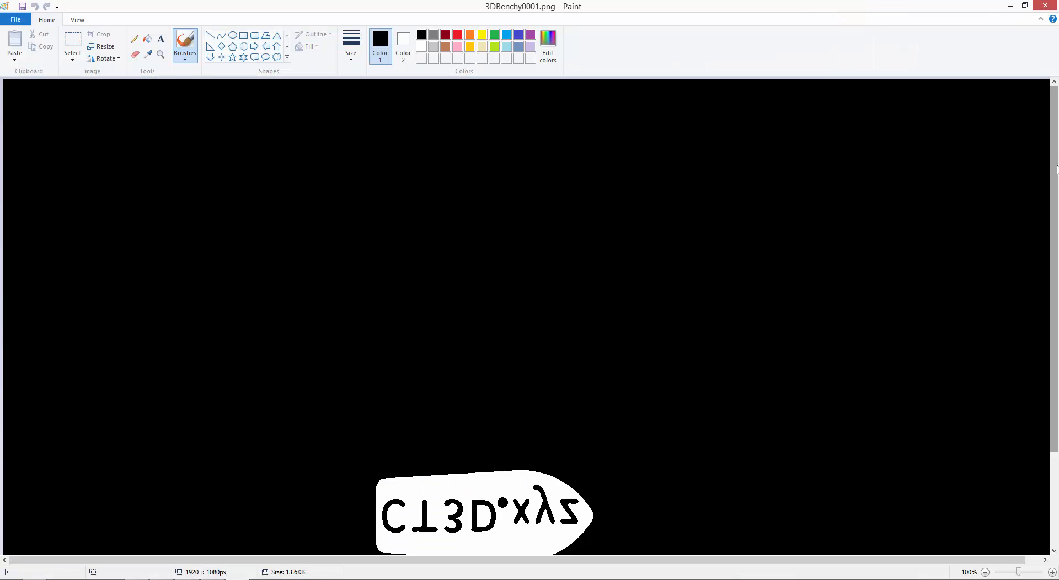
{"action": "left_click_drag", "start_coordinate": [1057, 169], "coordinate": [1057, 266]}
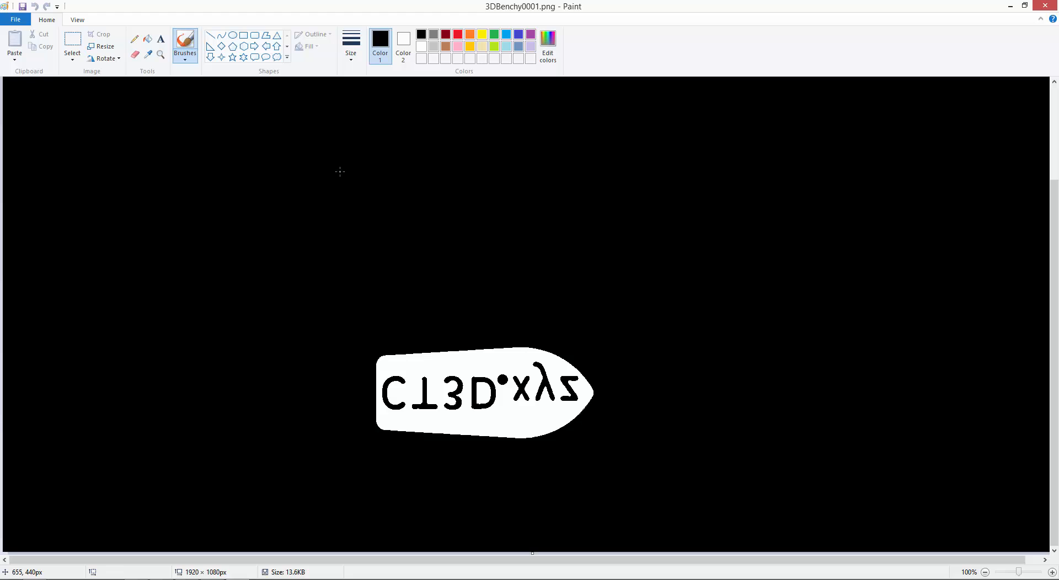
{"action": "left_click", "coordinate": [418, 48]}
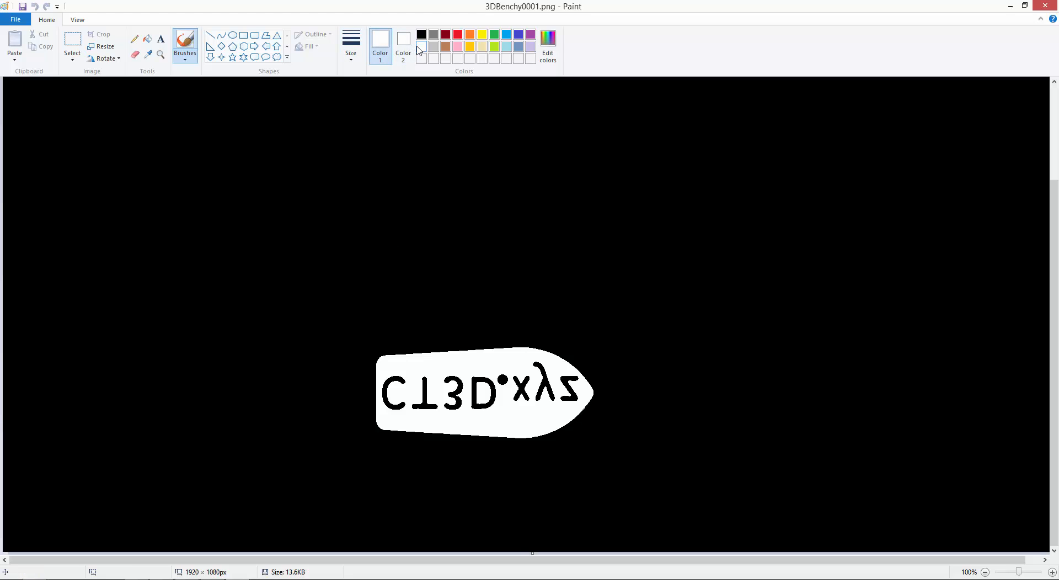
{"action": "left_click", "coordinate": [256, 38]}
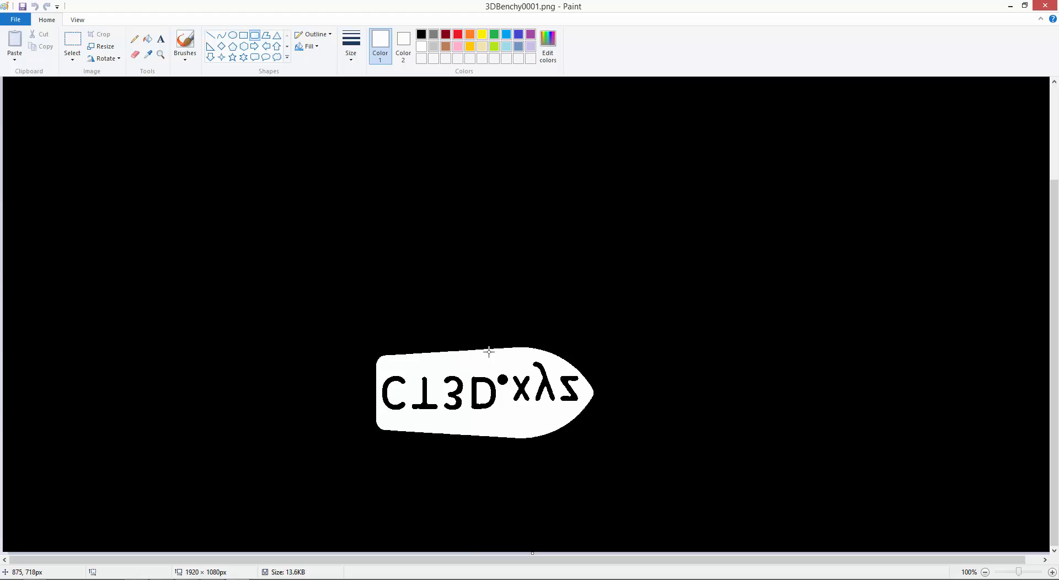
{"action": "left_click", "coordinate": [315, 46]}
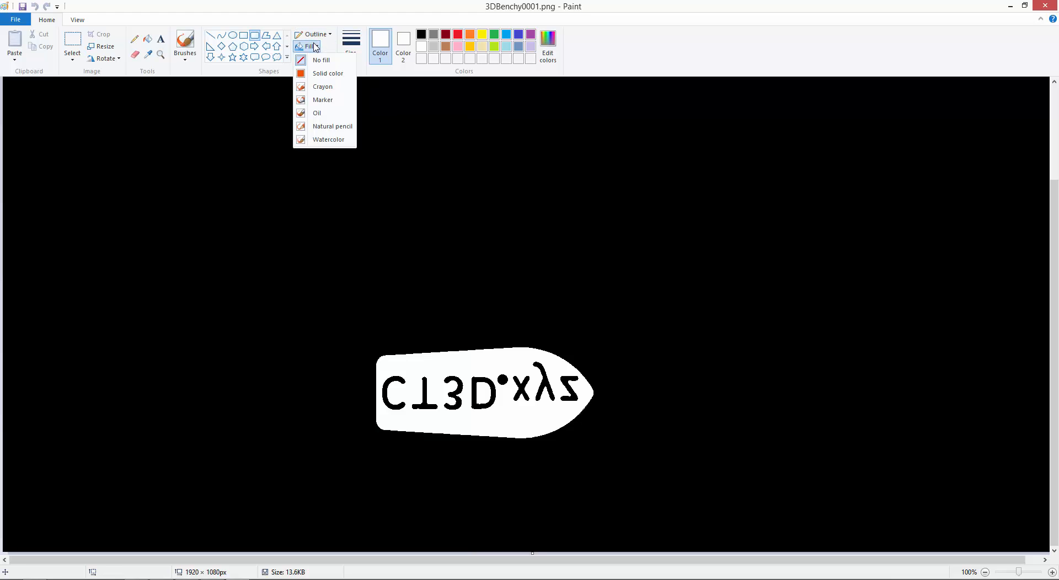
{"action": "left_click", "coordinate": [313, 75]}
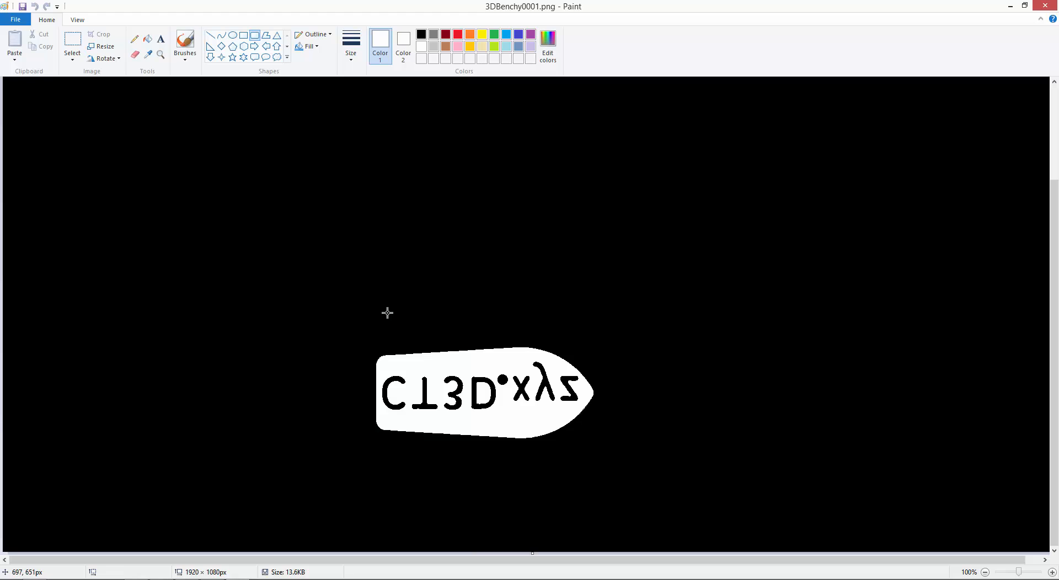
Draw white rounded rectangles extending the boat slice's upper edge (about 233 × 109 px), lower edge (about 317 × 73 px) and stern (about 44 × 90 px).
{"action": "left_click_drag", "start_coordinate": [390, 306], "coordinate": [517, 365]}
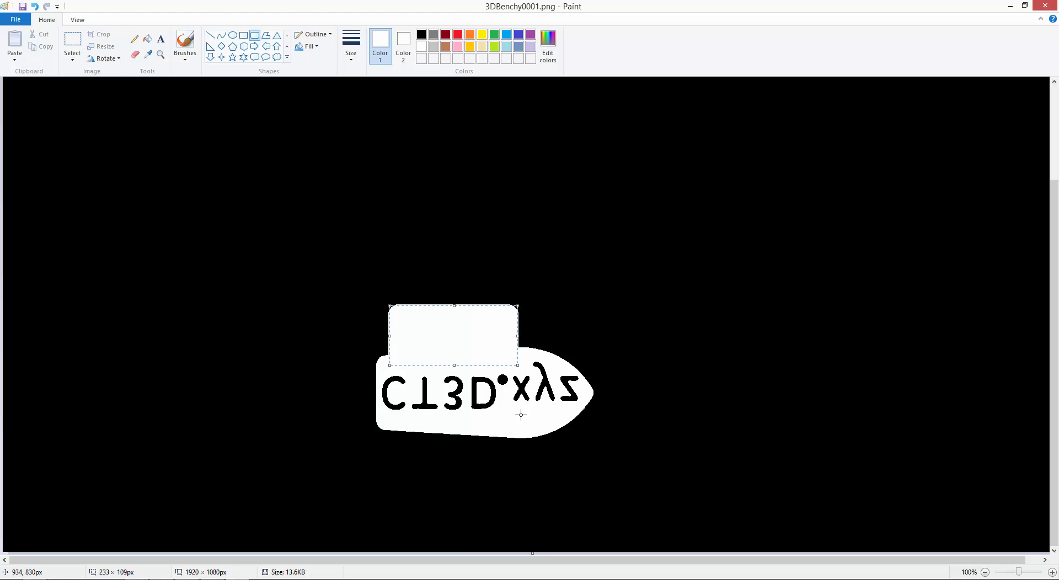
{"action": "left_click", "coordinate": [557, 421]}
{"action": "left_click_drag", "start_coordinate": [556, 421], "coordinate": [384, 460]}
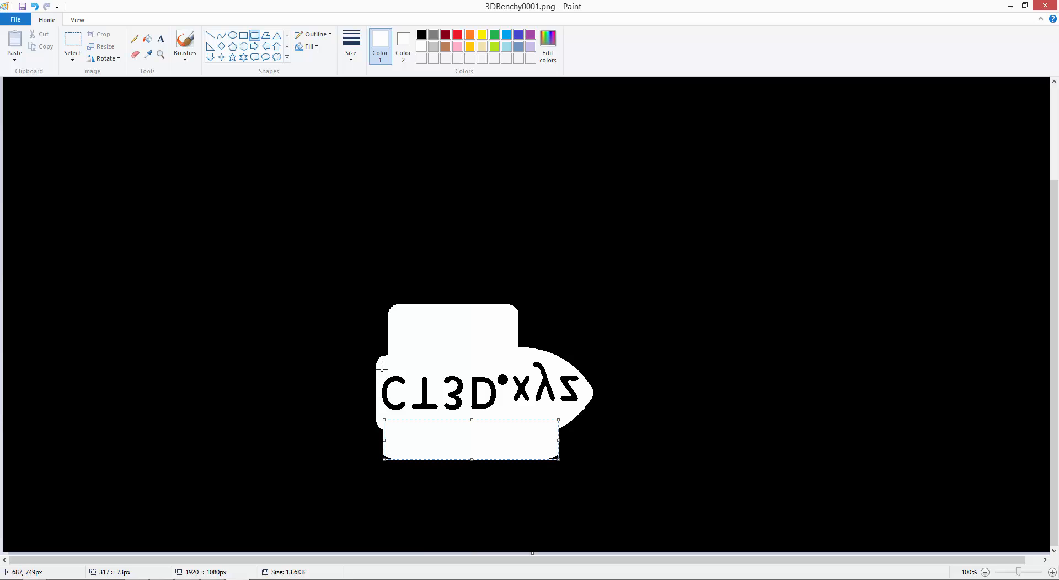
{"action": "left_click_drag", "start_coordinate": [383, 367], "coordinate": [358, 419]}
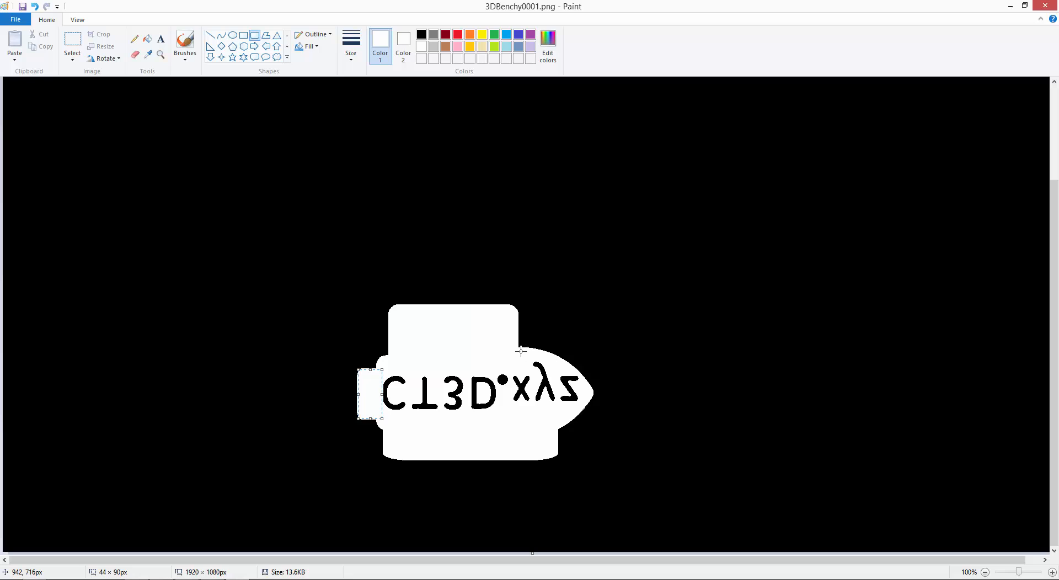
Add white rounded rectangles around the bow: about 83 × 51 px and 42 × 43 px on its upper edge, 67 × 71 px on its lower edge.
{"action": "left_click_drag", "start_coordinate": [518, 356], "coordinate": [560, 328]}
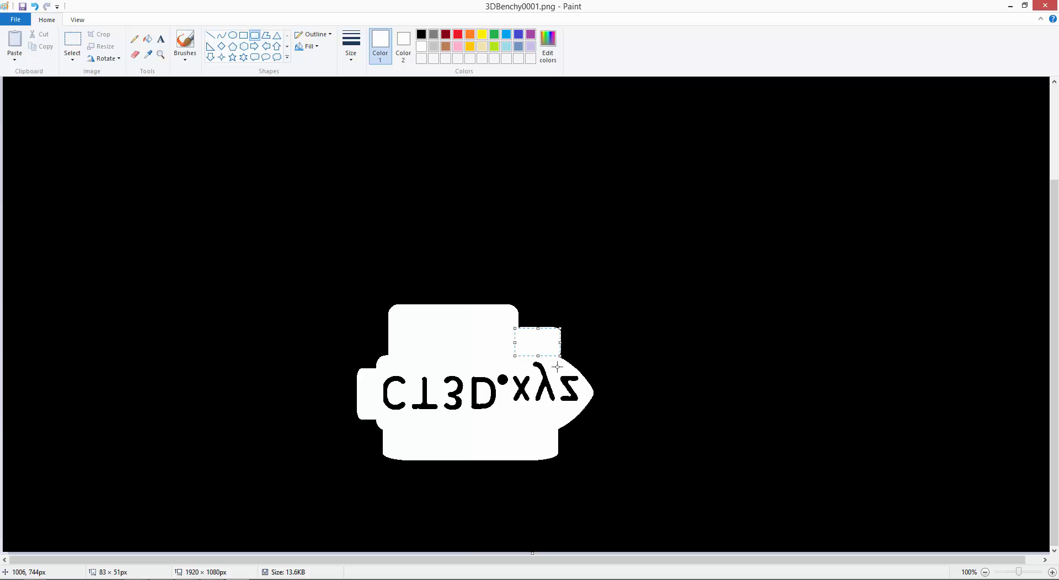
{"action": "left_click_drag", "start_coordinate": [556, 367], "coordinate": [579, 344]}
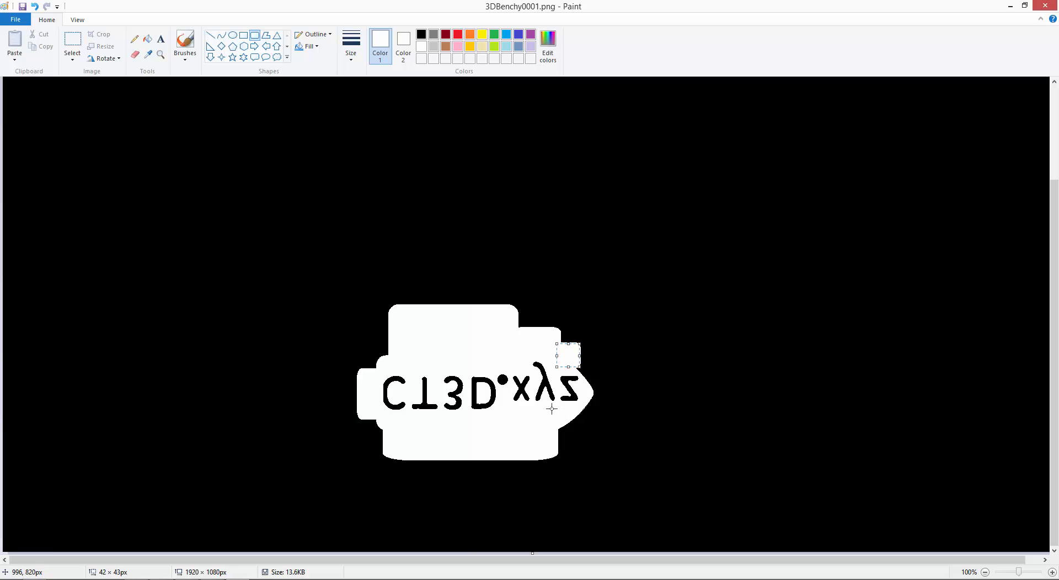
{"action": "left_click_drag", "start_coordinate": [551, 409], "coordinate": [588, 448]}
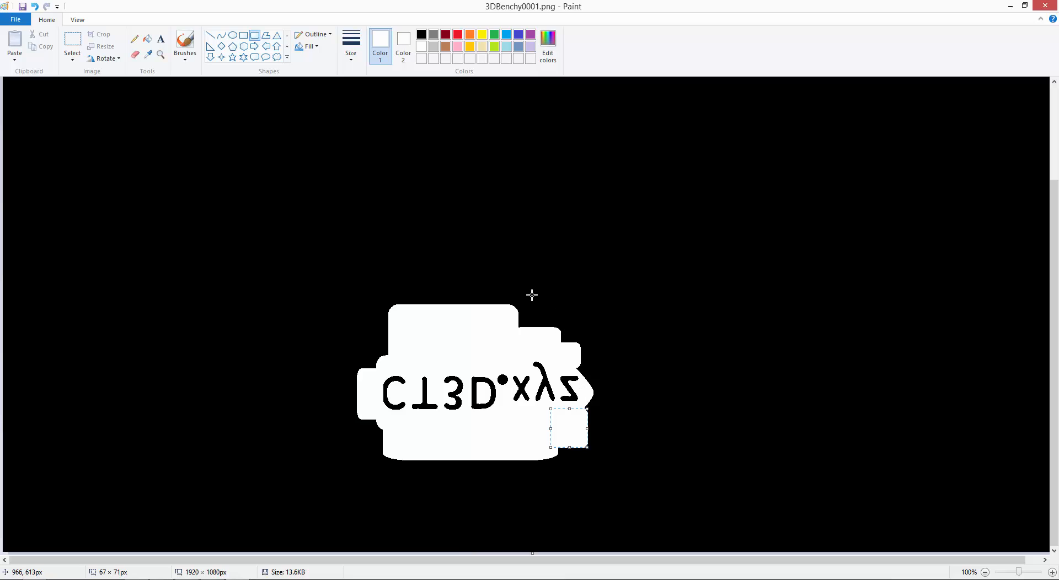
Close Paint with the edited slice image saved and go up to the models folder.
{"action": "left_click", "coordinate": [357, 208]}
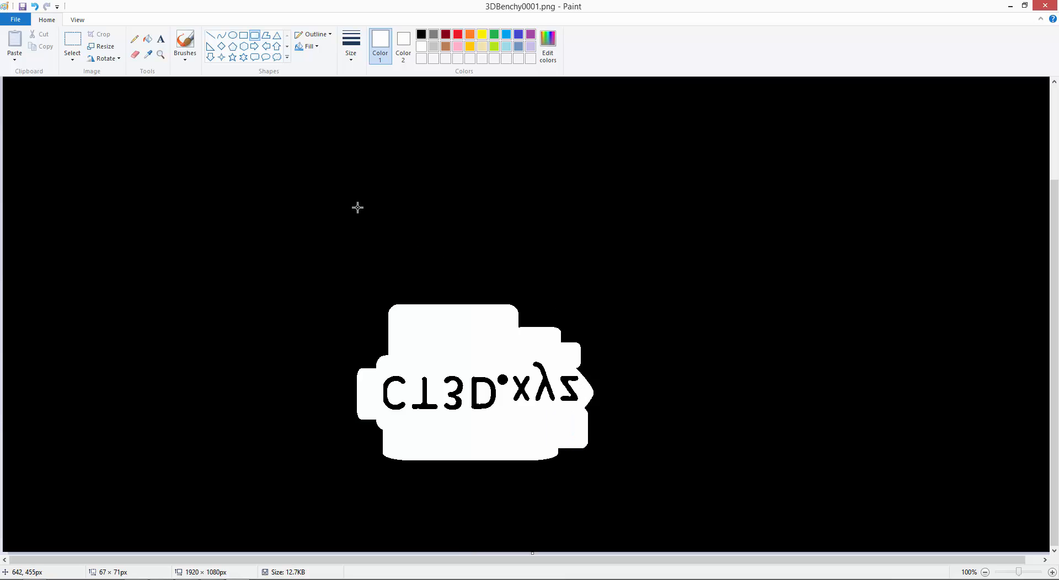
{"action": "left_click", "coordinate": [1047, 7]}
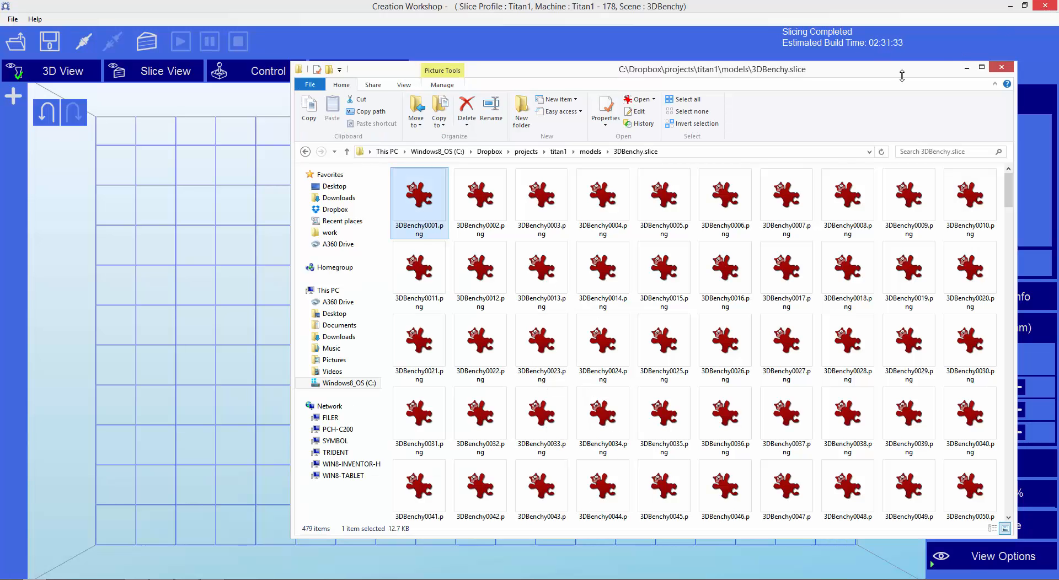
{"action": "left_click", "coordinate": [590, 152]}
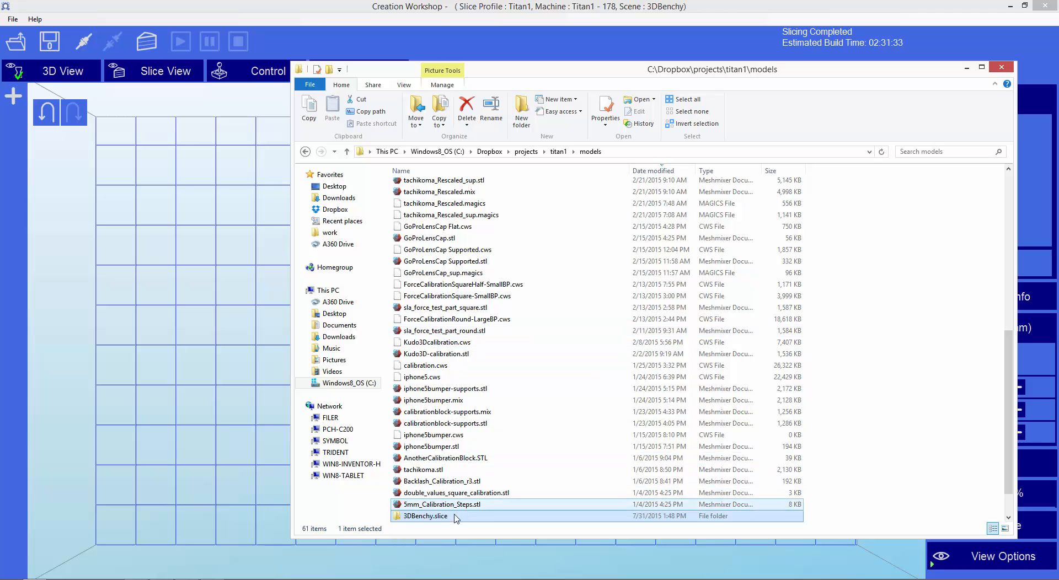
Switch to Kudo3D_Titan and load 3DBenchy0001.png from the models folder's 3DBenchy.slice subfolder as the print model.
{"action": "key", "text": "alt+Tab"}
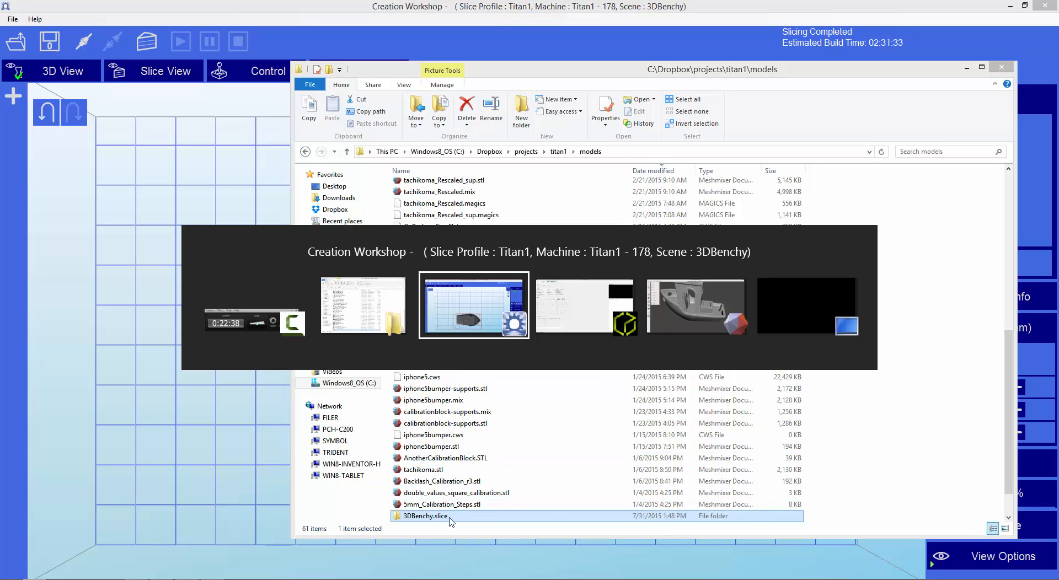
{"action": "key", "text": "Tab"}
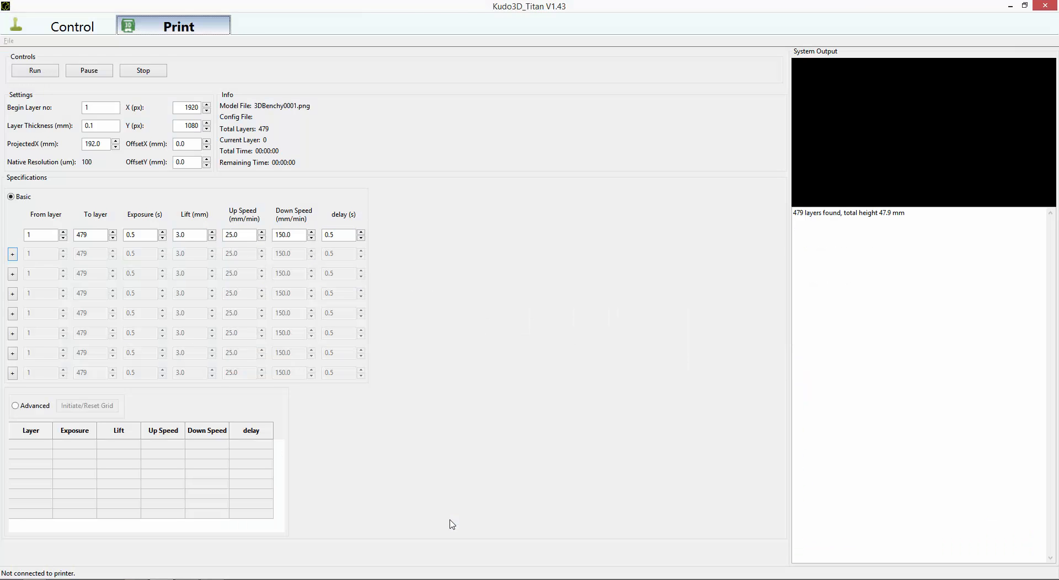
{"action": "left_click", "coordinate": [8, 41]}
{"action": "left_click", "coordinate": [22, 55]}
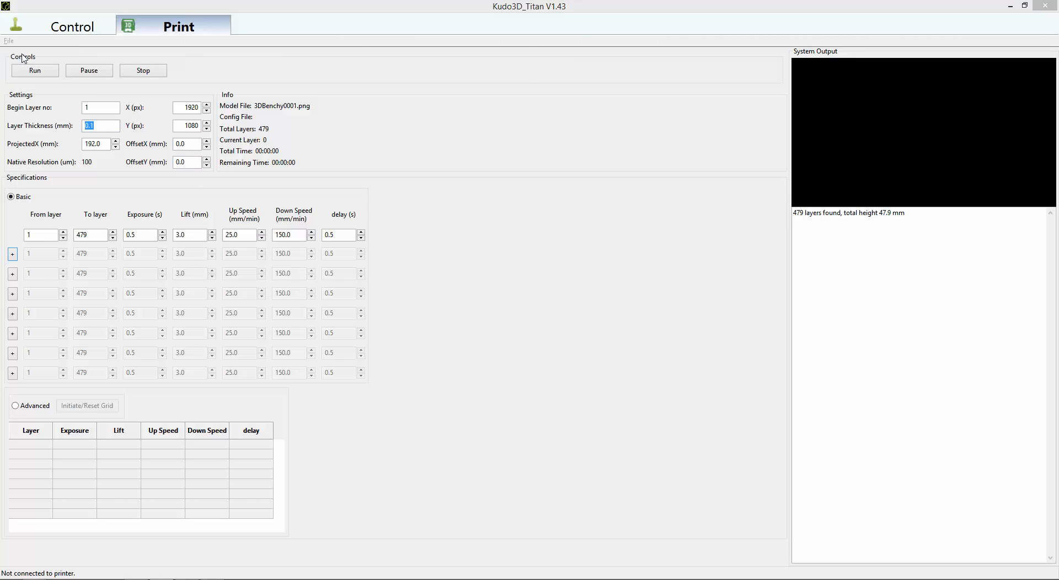
{"action": "left_click", "coordinate": [265, 74]}
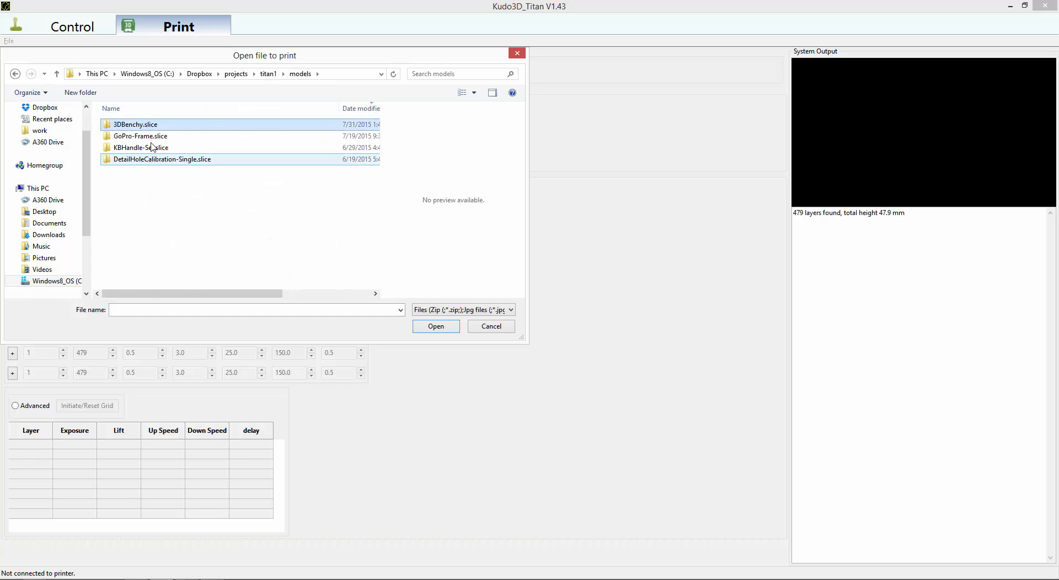
{"action": "double_click", "coordinate": [154, 127]}
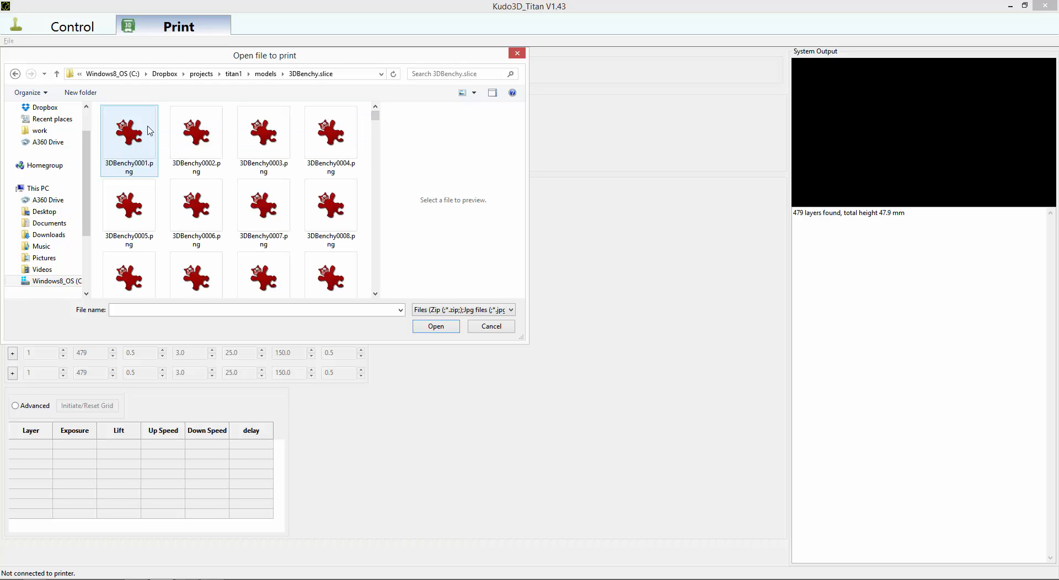
{"action": "left_click", "coordinate": [134, 146]}
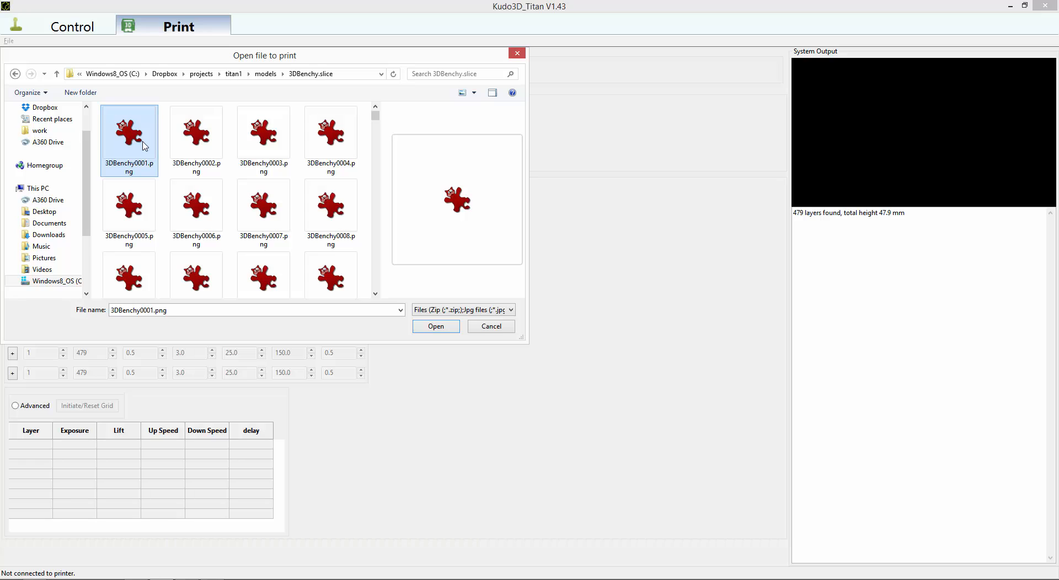
{"action": "double_click", "coordinate": [144, 146]}
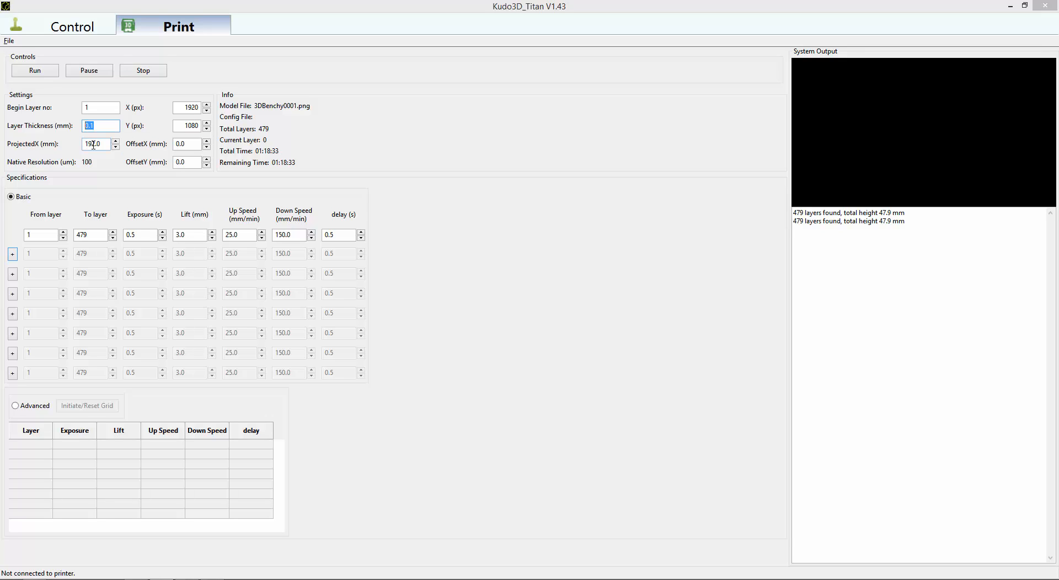
Check the projected X size, the X and Y pixel resolution, the begin layer number and the layer thickness settings.
{"action": "key", "text": "Tab"}
{"action": "double_click", "coordinate": [196, 108]}
{"action": "double_click", "coordinate": [194, 124]}
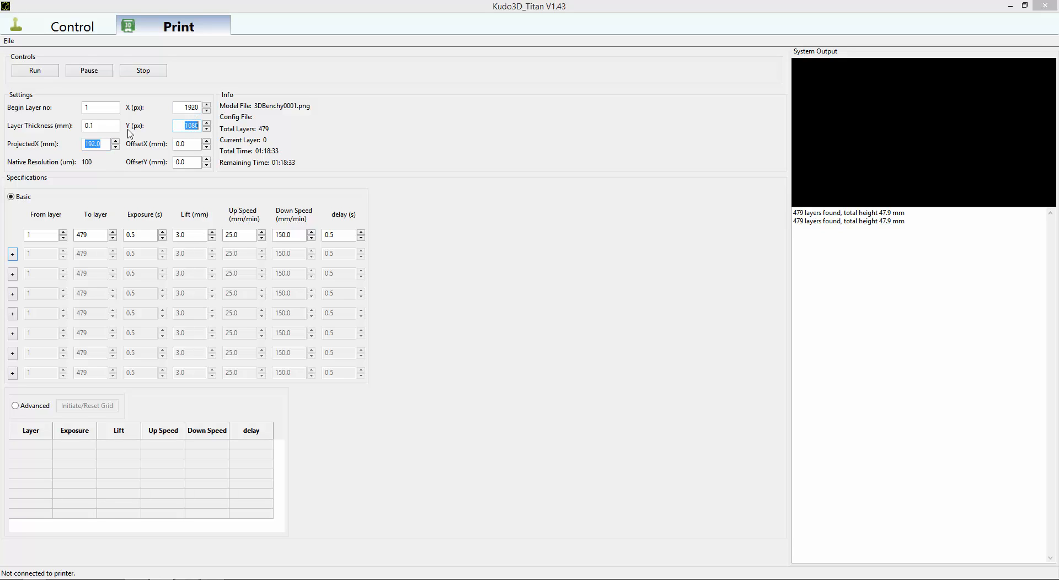
{"action": "left_click", "coordinate": [106, 110]}
{"action": "double_click", "coordinate": [97, 125]}
{"action": "left_click", "coordinate": [101, 128]}
Load the model again using 3DBenchy0008.png and check the system output and the Y offset.
{"action": "left_click", "coordinate": [9, 41]}
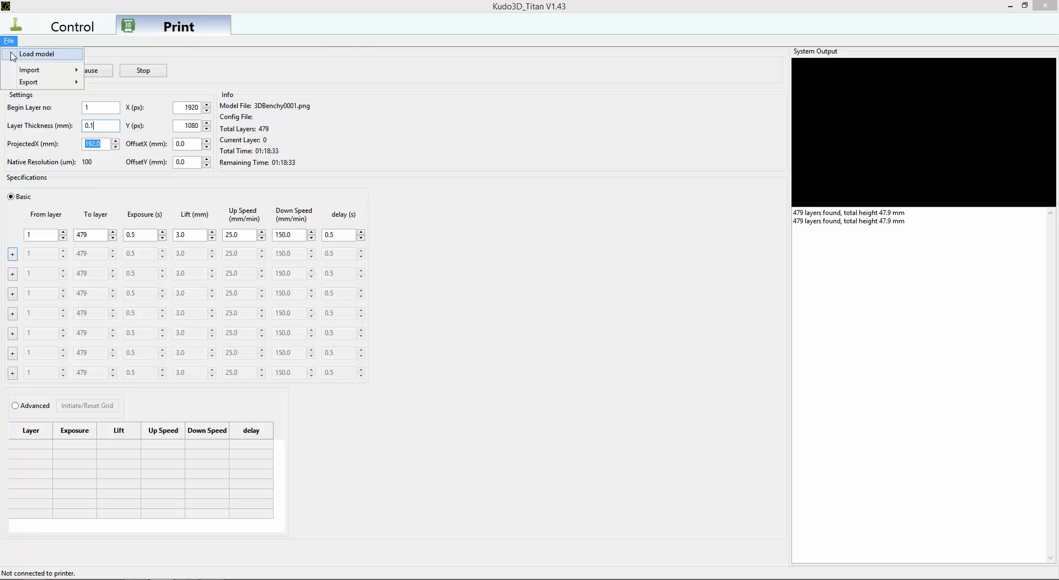
{"action": "left_click", "coordinate": [14, 54]}
{"action": "double_click", "coordinate": [338, 223]}
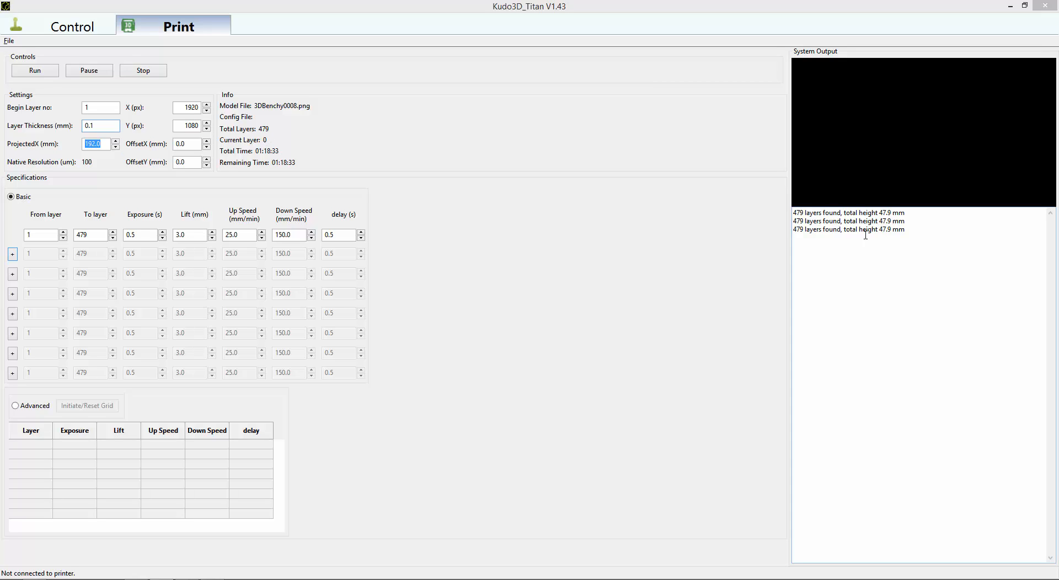
{"action": "left_click", "coordinate": [828, 236]}
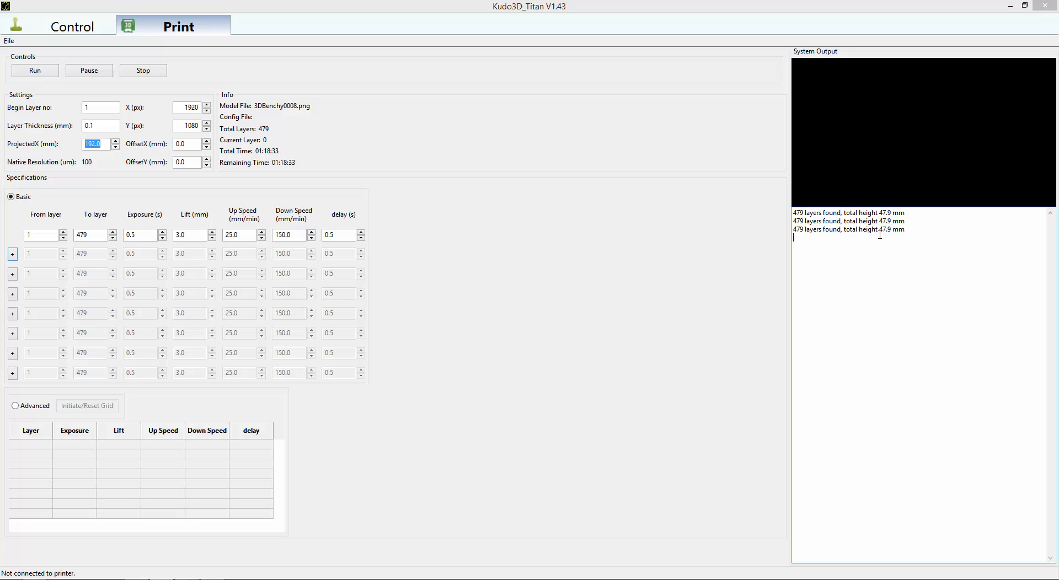
{"action": "left_click", "coordinate": [184, 160]}
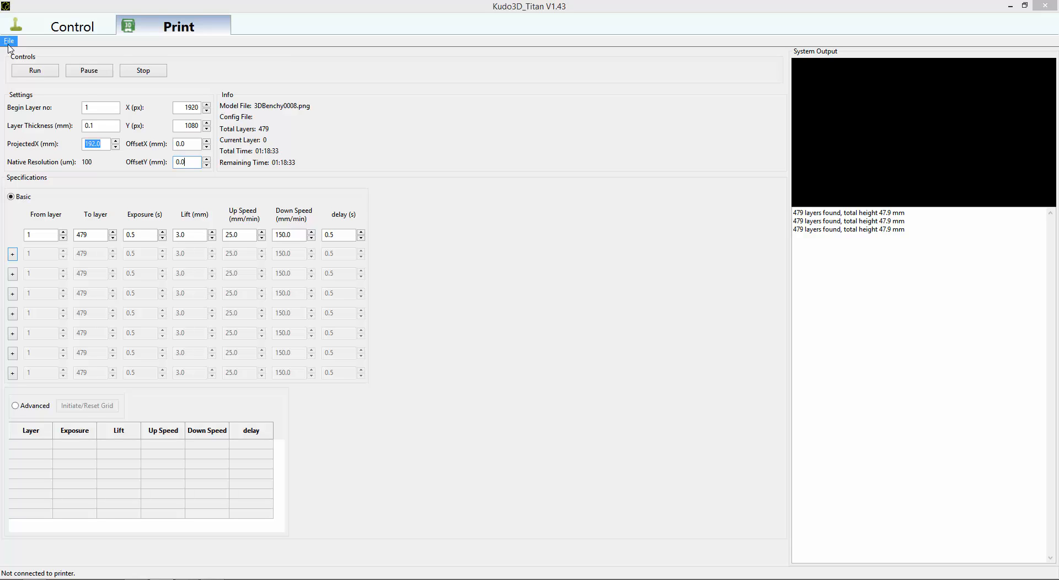
Import the basic configuration MJ-Handle-0.1.csv from the titan1 notes folder.
{"action": "left_click", "coordinate": [8, 45]}
{"action": "mouse_move", "coordinate": [42, 71]}
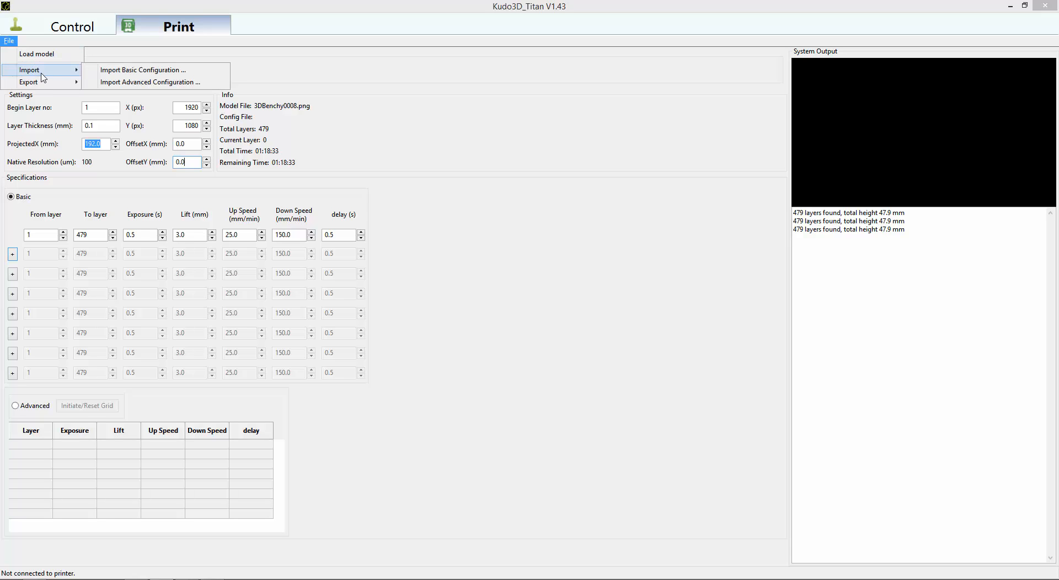
{"action": "left_click", "coordinate": [114, 70]}
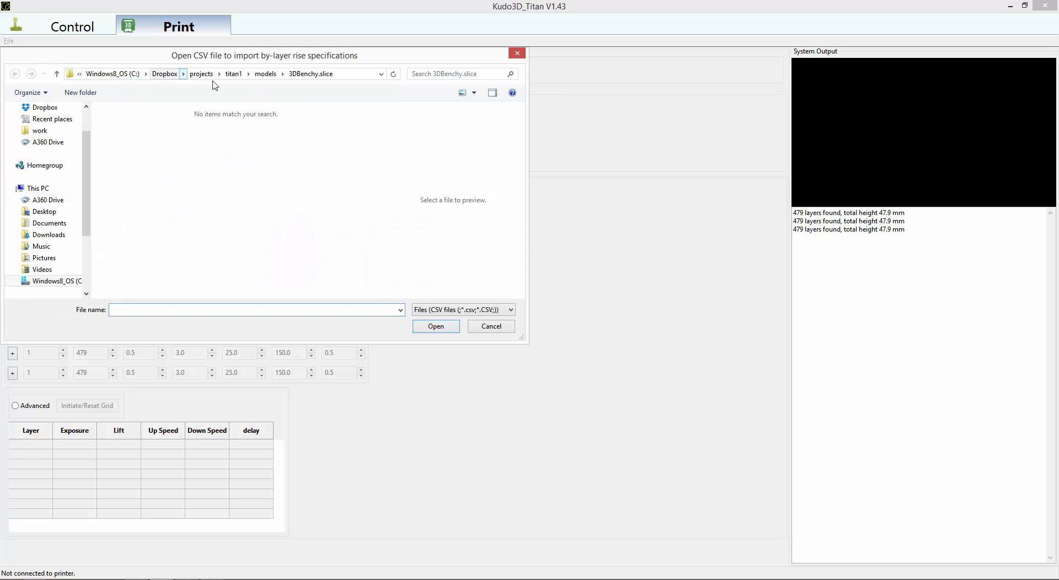
{"action": "left_click", "coordinate": [234, 74]}
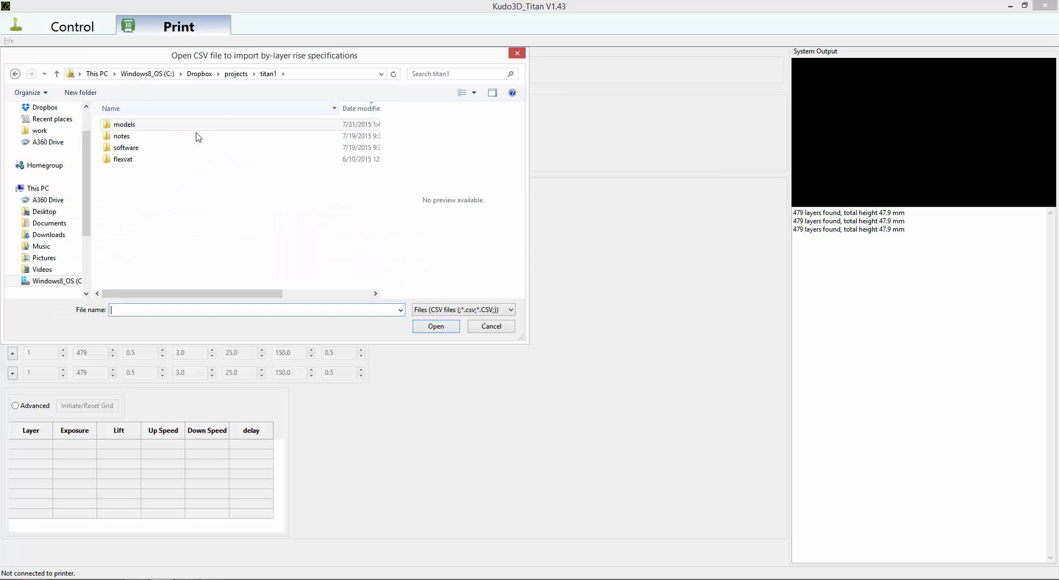
{"action": "double_click", "coordinate": [159, 145]}
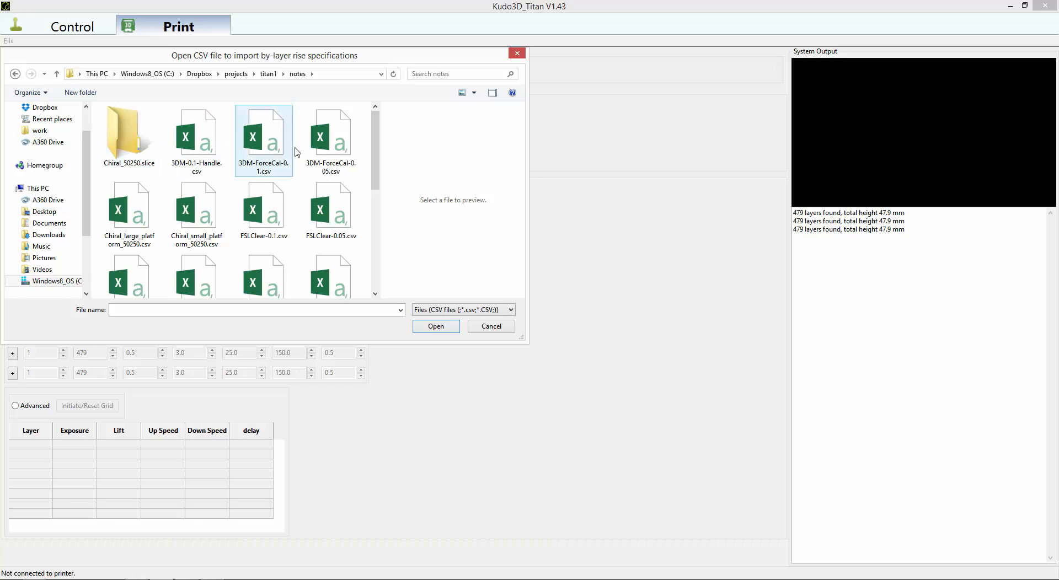
{"action": "left_click_drag", "start_coordinate": [377, 183], "coordinate": [354, 261]}
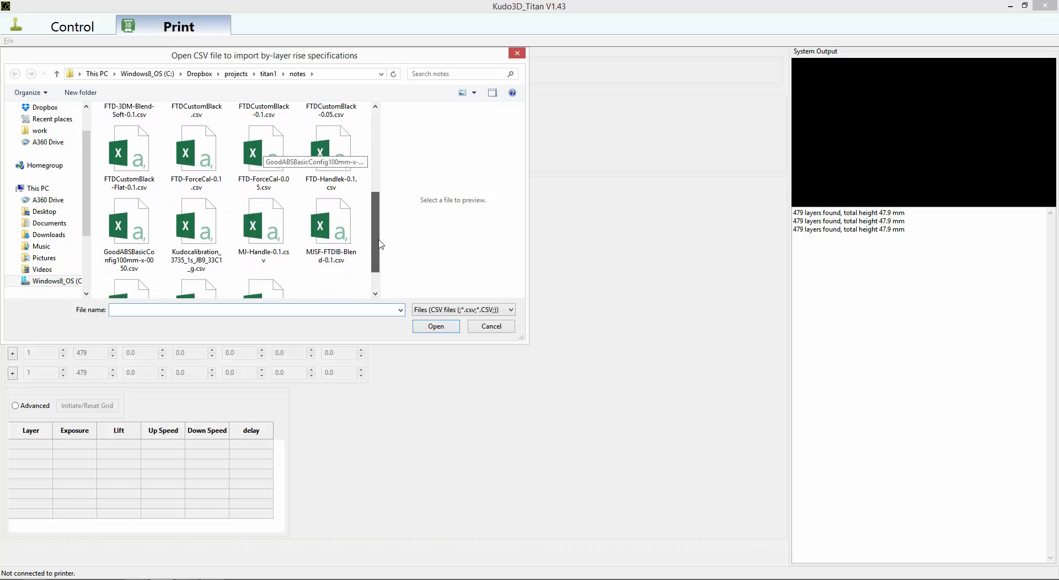
{"action": "left_click_drag", "start_coordinate": [378, 240], "coordinate": [378, 264]}
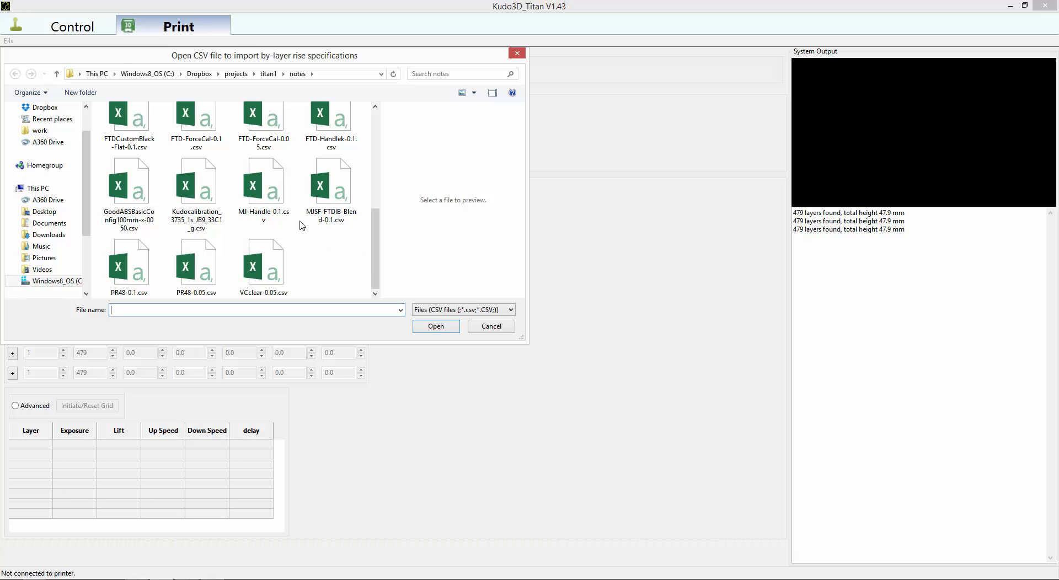
{"action": "double_click", "coordinate": [276, 205]}
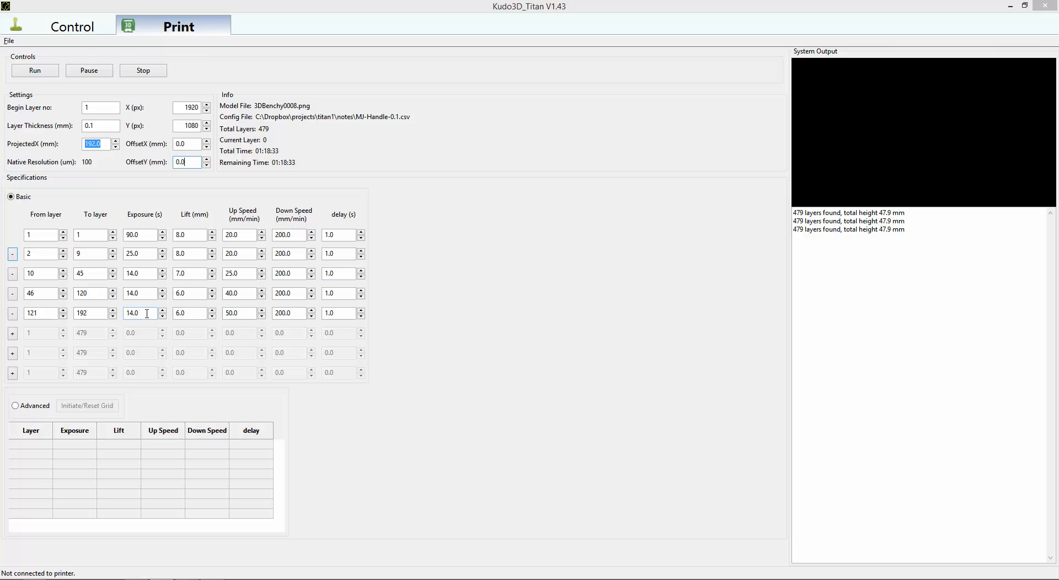
Review the exposure times of the first three layer ranges.
{"action": "left_click_drag", "start_coordinate": [141, 234], "coordinate": [131, 234]}
{"action": "left_click", "coordinate": [145, 238]}
{"action": "double_click", "coordinate": [145, 239]}
{"action": "double_click", "coordinate": [144, 254]}
{"action": "left_click", "coordinate": [144, 273]}
Set the end layer of the fifth layer range to 479.
{"action": "double_click", "coordinate": [96, 316]}
{"action": "key", "text": "BackSpace"}
{"action": "type", "text": "479"}
{"action": "key", "text": "Tab"}
Disable layer ranges five through two one by one and re-enable them in order.
{"action": "left_click", "coordinate": [12, 313]}
{"action": "left_click", "coordinate": [13, 294]}
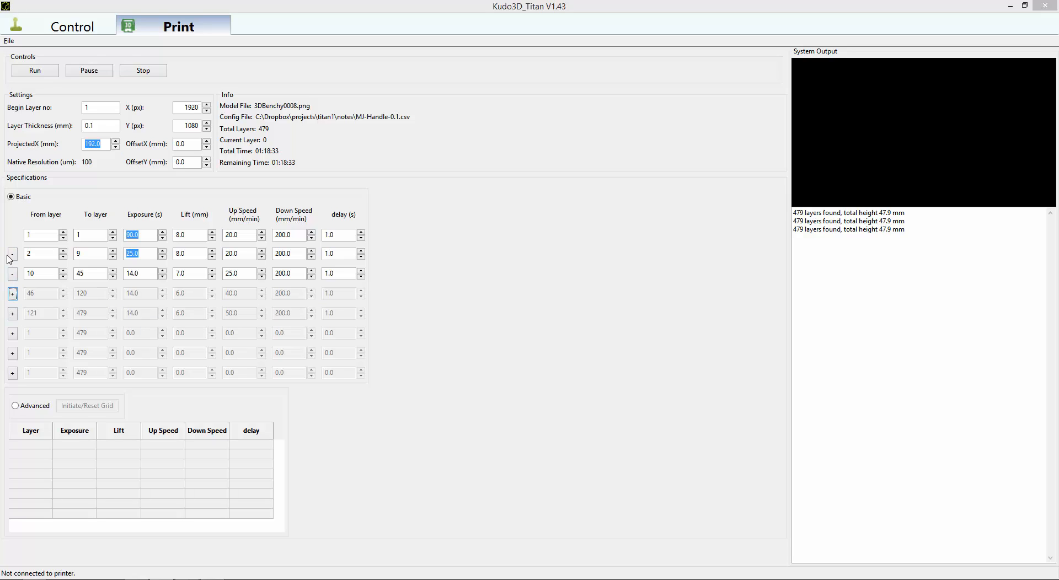
{"action": "left_click", "coordinate": [12, 274]}
{"action": "left_click", "coordinate": [12, 254]}
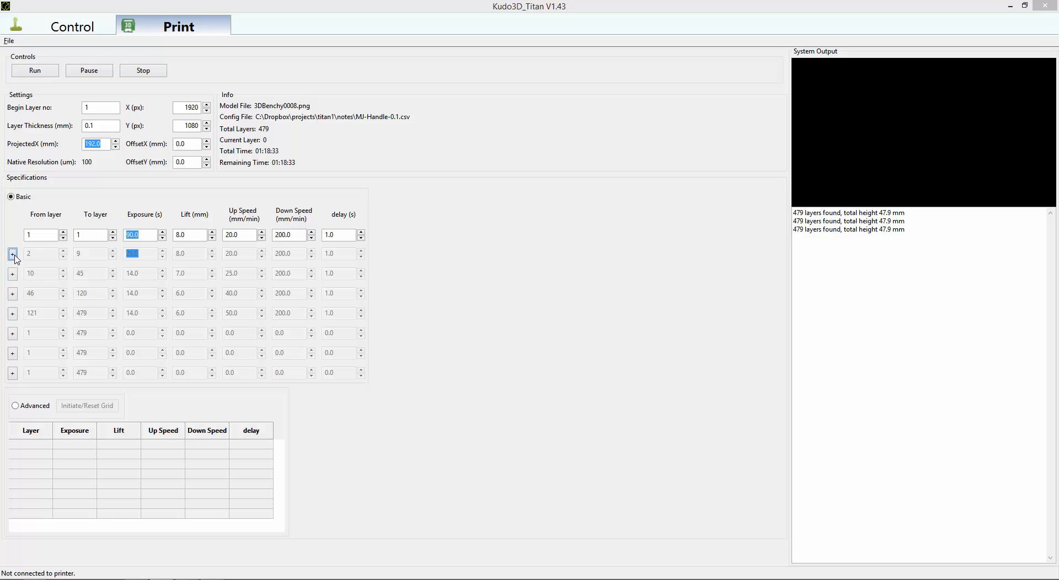
{"action": "left_click", "coordinate": [13, 257]}
{"action": "left_click", "coordinate": [13, 274]}
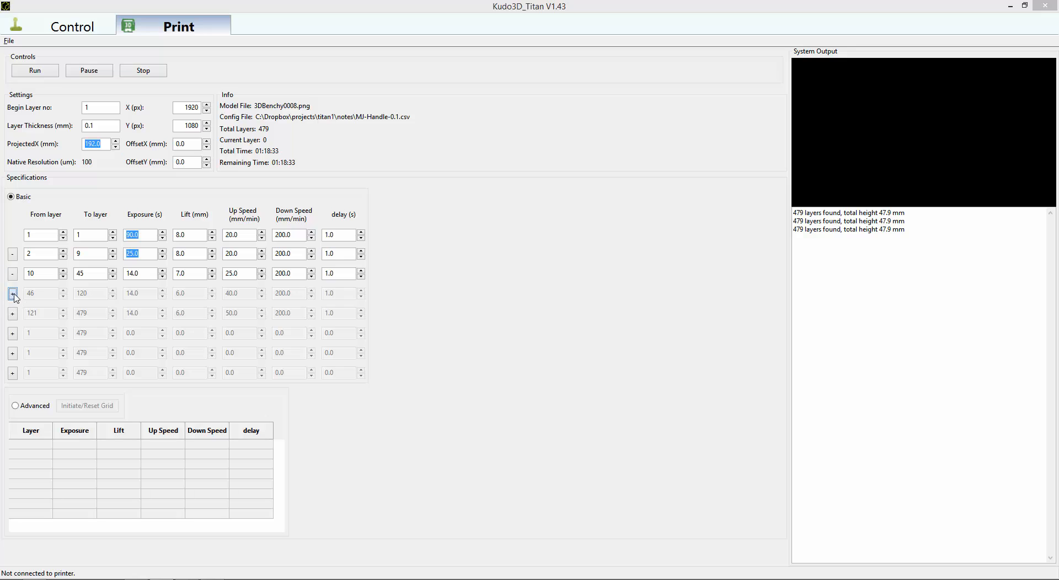
{"action": "left_click", "coordinate": [12, 294]}
{"action": "left_click", "coordinate": [13, 314]}
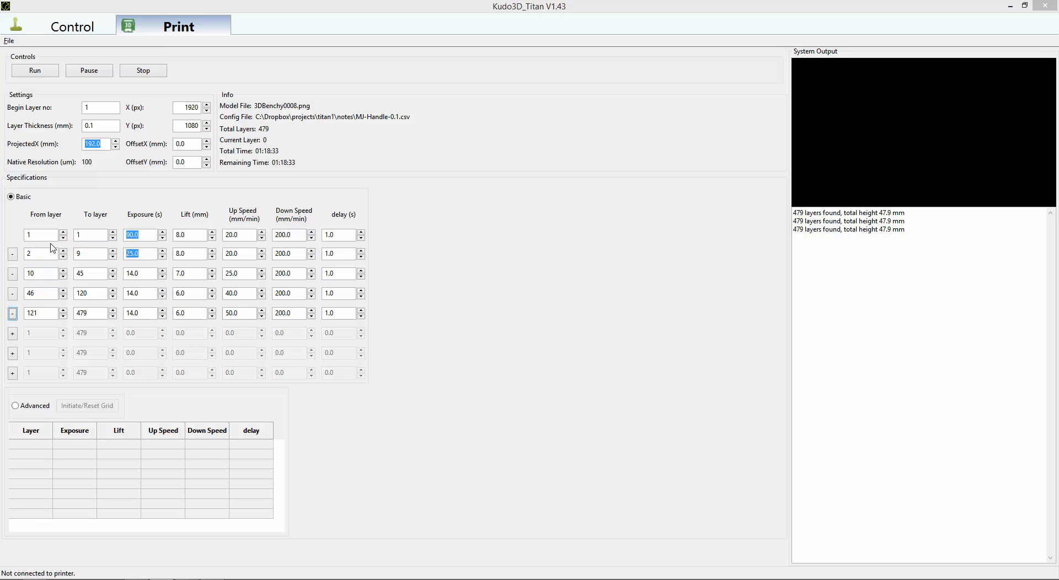
Try a start layer of 40 for the fourth layer range and disable layer ranges five through two.
{"action": "left_click_drag", "start_coordinate": [38, 293], "coordinate": [20, 282]}
{"action": "type", "text": "40"}
{"action": "left_click", "coordinate": [12, 313]}
{"action": "left_click", "coordinate": [12, 294]}
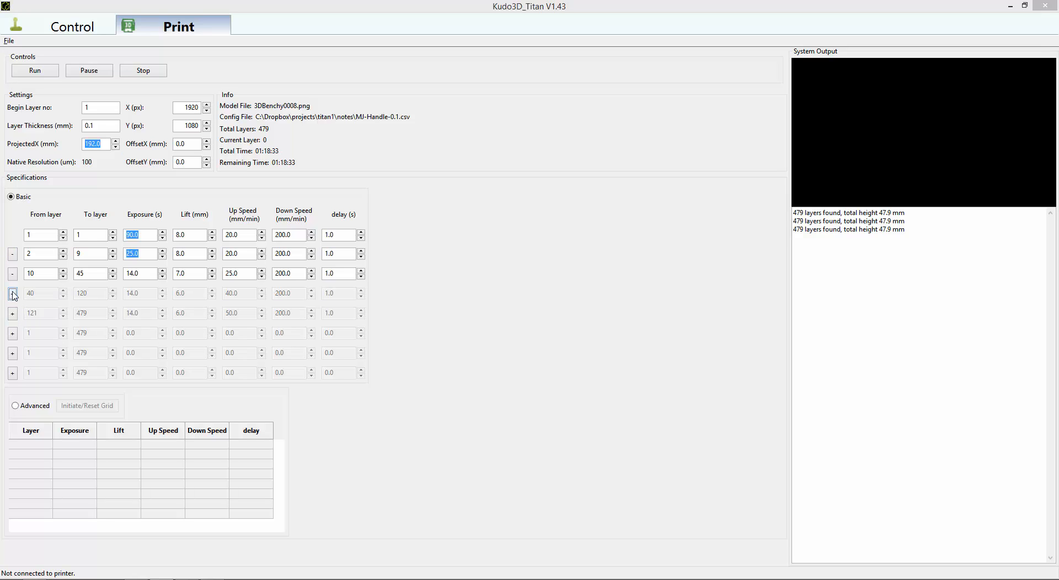
{"action": "left_click", "coordinate": [13, 275]}
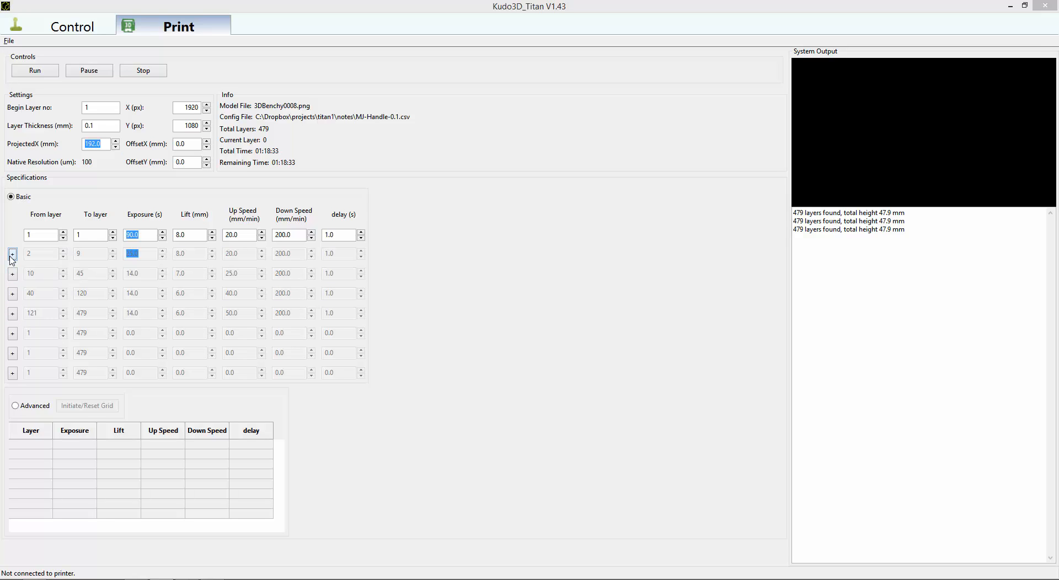
Re-enable layer ranges two through five and set the fourth range's start layer to 46.
{"action": "left_click", "coordinate": [12, 273]}
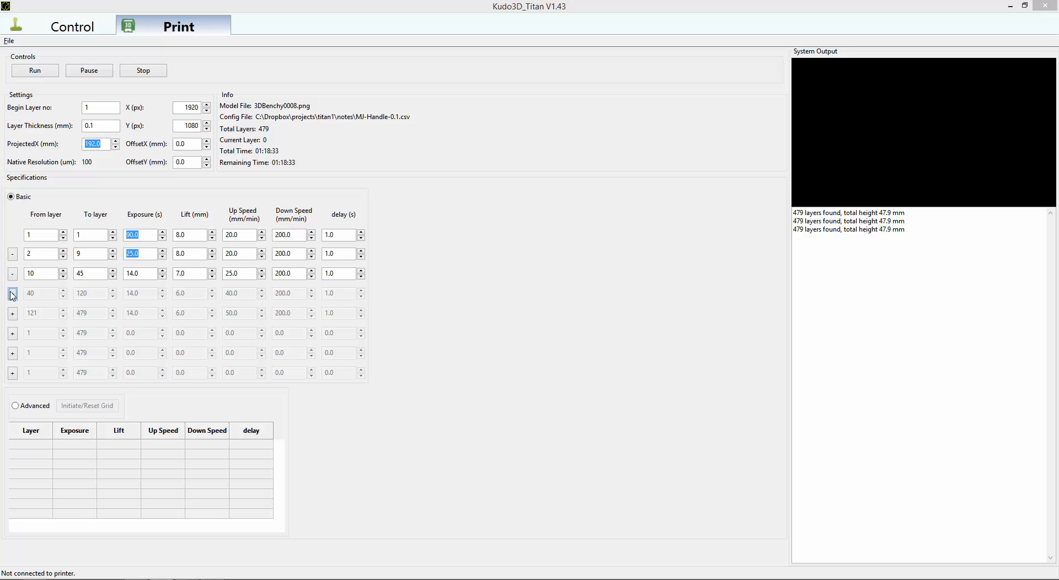
{"action": "left_click", "coordinate": [12, 294]}
{"action": "key", "text": "Tab"}
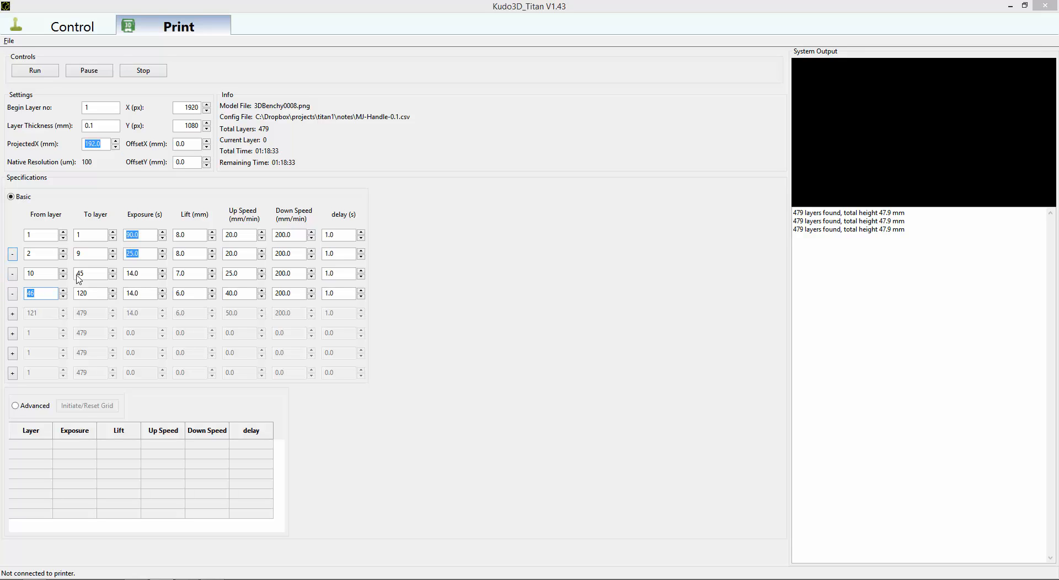
{"action": "left_click", "coordinate": [12, 314]}
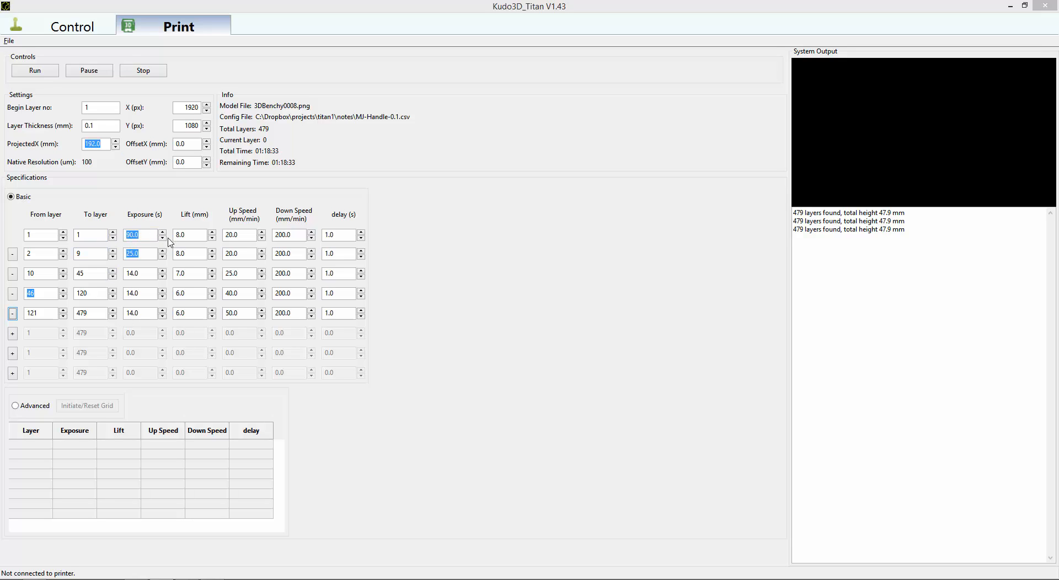
Review the exposure and lift values of the first two layer ranges.
{"action": "left_click", "coordinate": [194, 252]}
{"action": "left_click", "coordinate": [147, 256]}
{"action": "left_click", "coordinate": [142, 237]}
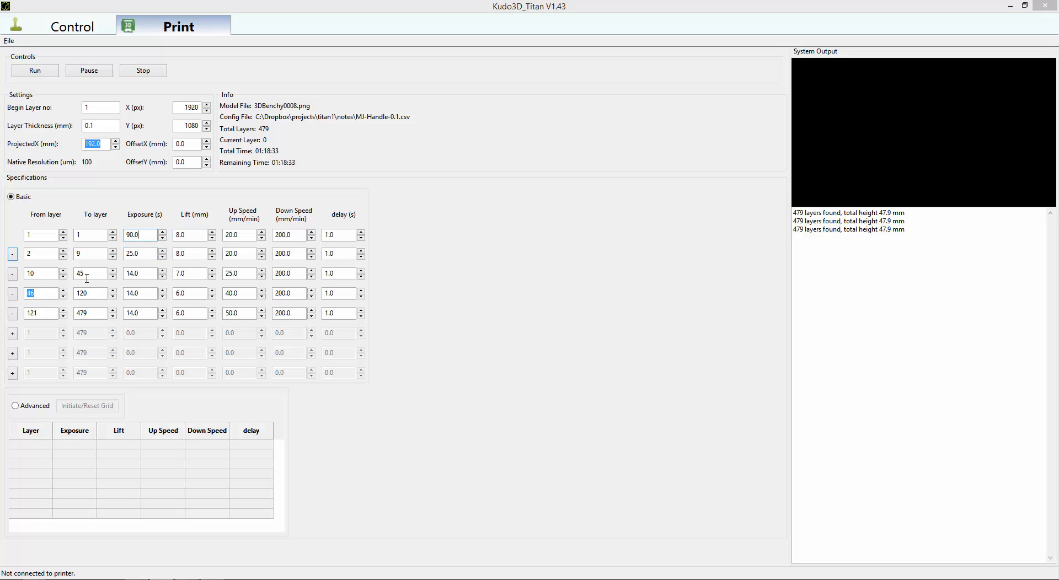
{"action": "left_click", "coordinate": [187, 235]}
Switch to File Explorer, enter the 3DBenchy.slice folder and open 3DBenchy0001.png in IrfanView.
{"action": "key", "text": "alt+Tab"}
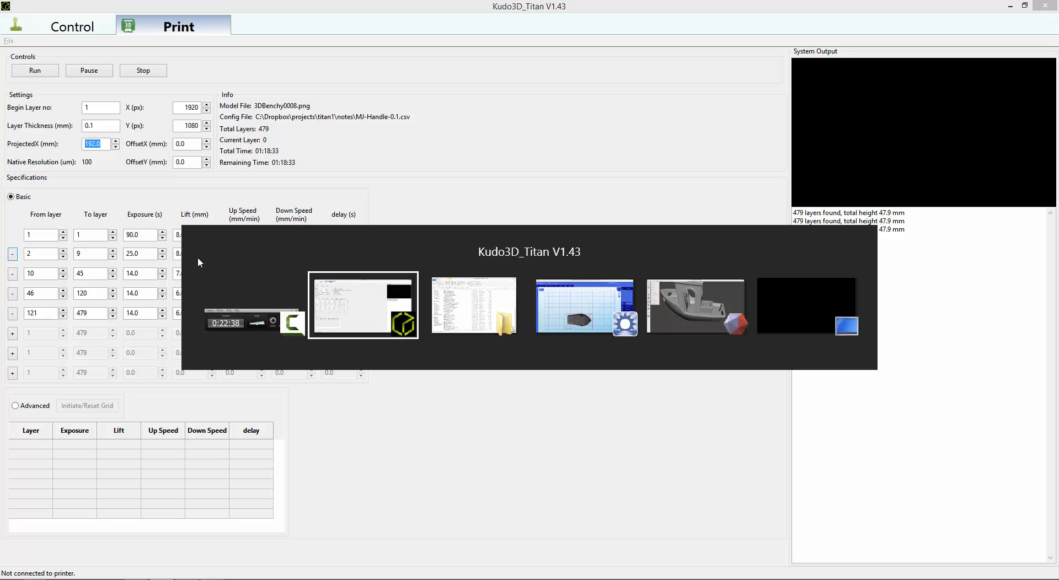
{"action": "key", "text": "alt+Tab"}
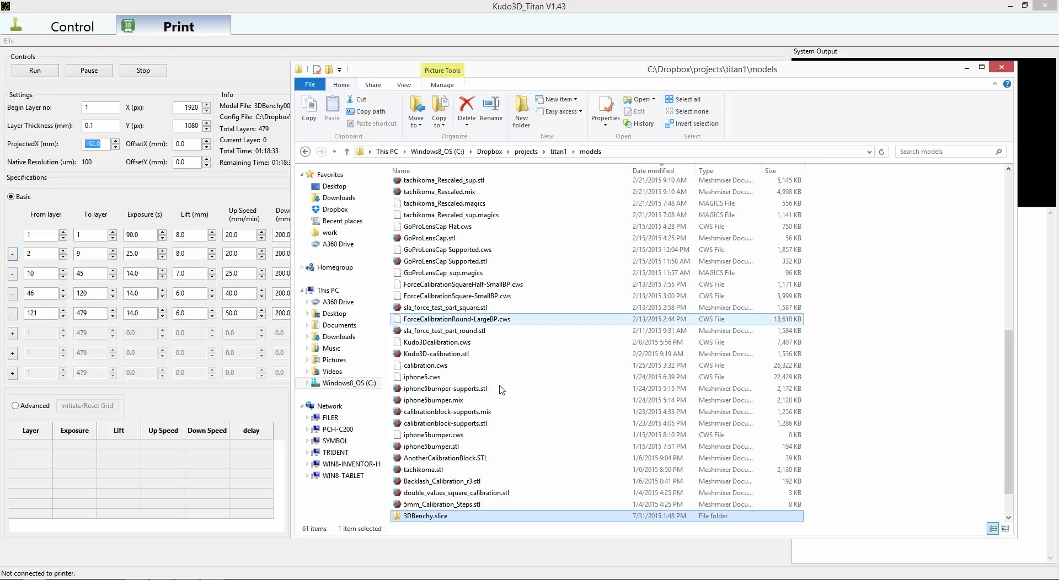
{"action": "double_click", "coordinate": [436, 519]}
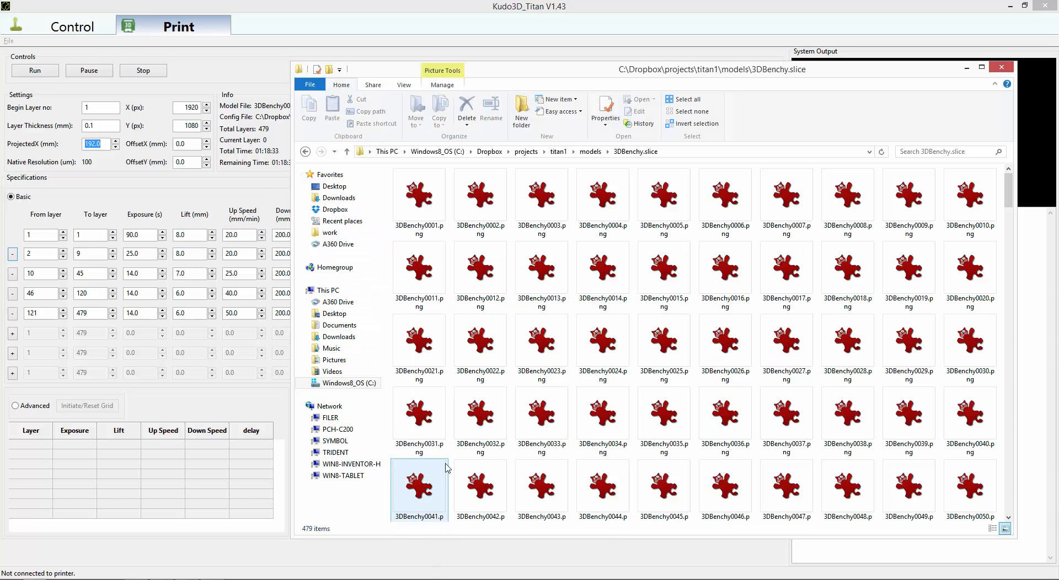
{"action": "double_click", "coordinate": [436, 190]}
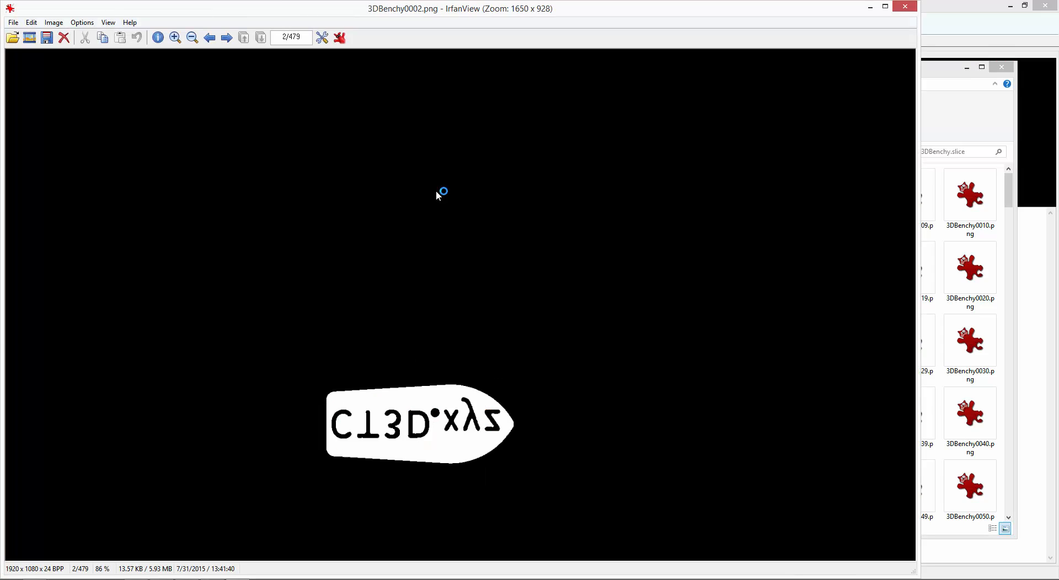
Examine the lower 3DBenchy slice images from layer 2 to layer 51 and back to 3DBenchy0015.png.
{"action": "key", "text": "Right"}
{"action": "key", "text": "Right"}
{"action": "key", "text": "Right"}
{"action": "key", "text": "Right"}
{"action": "key", "text": "Right"}
{"action": "key", "text": "Right"}
{"action": "key", "text": "Right"}
{"action": "key", "text": "Right"}
{"action": "key", "text": "Right"}
{"action": "key", "text": "Right"}
{"action": "key", "text": "Right"}
{"action": "key", "text": "Right"}
{"action": "key", "text": "Right"}
{"action": "key", "text": "Right"}
{"action": "key", "text": "Right"}
{"action": "key", "text": "Right"}
{"action": "key", "text": "Right"}
{"action": "key", "text": "Right"}
{"action": "key", "text": "Right"}
{"action": "key", "text": "Right"}
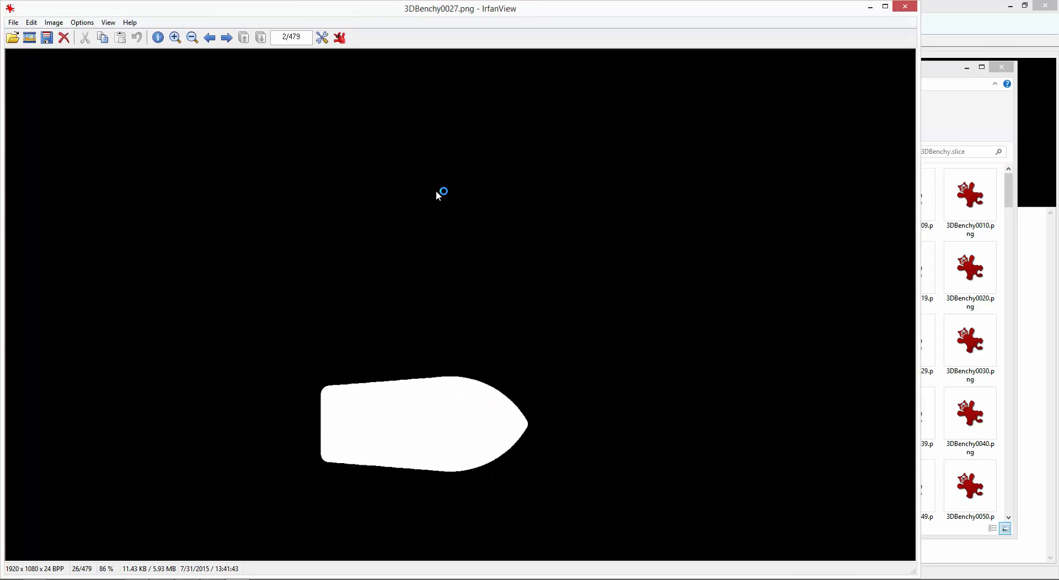
{"action": "key", "text": "Right"}
{"action": "key", "text": "Right"}
{"action": "key", "text": "Right"}
{"action": "key", "text": "Right"}
{"action": "key", "text": "Right"}
{"action": "key", "text": "Right"}
{"action": "key", "text": "Right"}
{"action": "key", "text": "Right"}
{"action": "key", "text": "Right"}
{"action": "key", "text": "Right"}
{"action": "key", "text": "Right"}
{"action": "key", "text": "Right"}
{"action": "key", "text": "Right"}
{"action": "key", "text": "Right"}
{"action": "key", "text": "Right"}
{"action": "key", "text": "Right"}
{"action": "key", "text": "Right"}
{"action": "key", "text": "Right"}
{"action": "key", "text": "Right"}
{"action": "key", "text": "Right"}
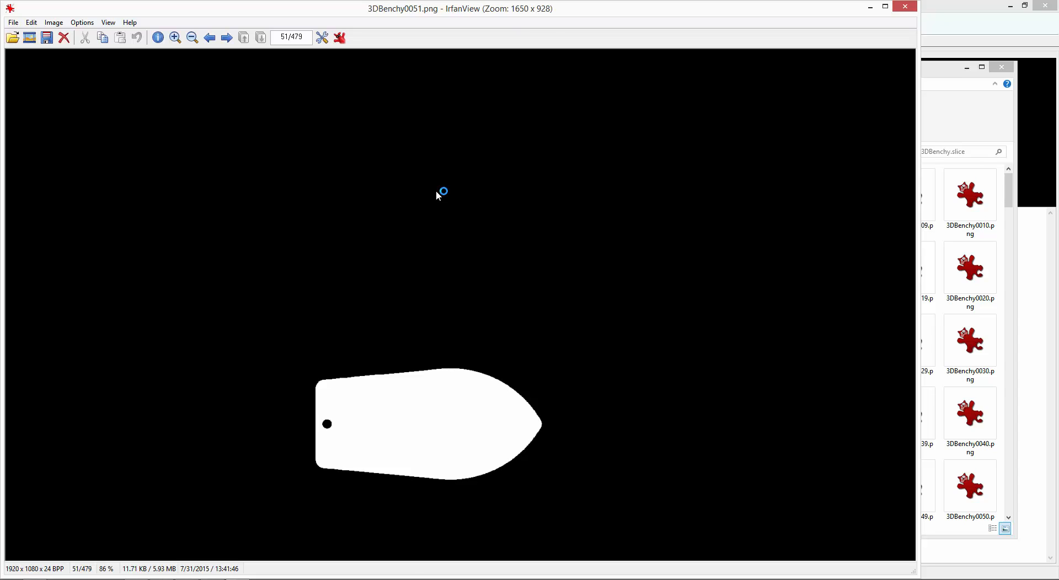
{"action": "key", "text": "Left"}
{"action": "key", "text": "Left"}
{"action": "key", "text": "Left"}
{"action": "key", "text": "Left"}
{"action": "key", "text": "Left"}
{"action": "key", "text": "Left"}
{"action": "key", "text": "Left"}
{"action": "key", "text": "Left"}
{"action": "key", "text": "Left"}
{"action": "key", "text": "Left"}
{"action": "key", "text": "Left"}
{"action": "key", "text": "Left"}
{"action": "key", "text": "Left"}
{"action": "key", "text": "Left"}
{"action": "key", "text": "Left"}
{"action": "key", "text": "Left"}
{"action": "key", "text": "Left"}
{"action": "key", "text": "Left"}
{"action": "key", "text": "Left"}
{"action": "key", "text": "Left"}
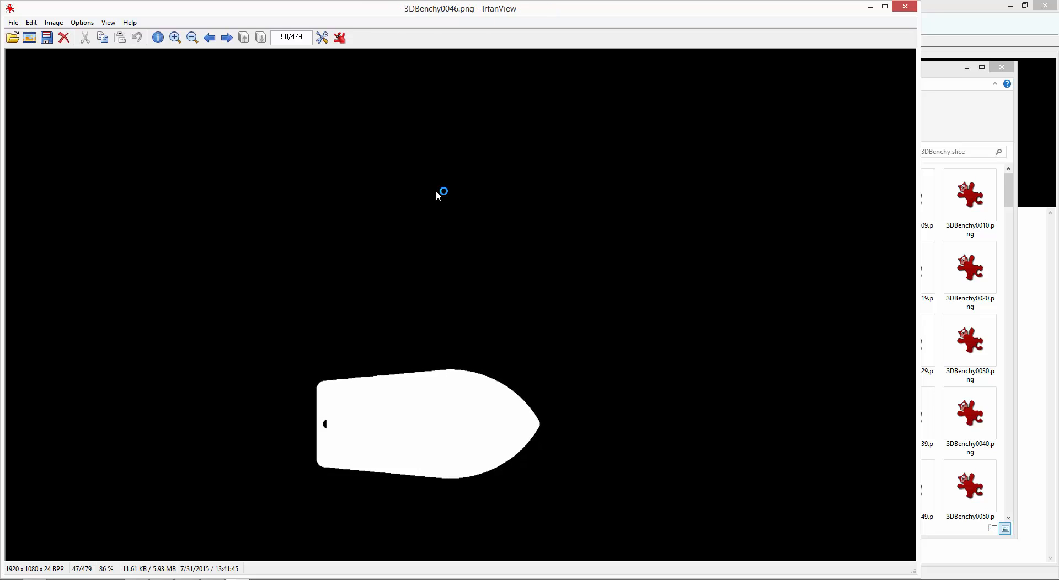
{"action": "key", "text": "Left"}
{"action": "key", "text": "Left"}
{"action": "key", "text": "Left"}
{"action": "key", "text": "Left"}
{"action": "key", "text": "Left"}
{"action": "key", "text": "Left"}
{"action": "key", "text": "Left"}
{"action": "key", "text": "Left"}
{"action": "key", "text": "Left"}
{"action": "key", "text": "Left"}
{"action": "key", "text": "Left"}
{"action": "key", "text": "Left"}
{"action": "key", "text": "Left"}
{"action": "key", "text": "Left"}
{"action": "key", "text": "Left"}
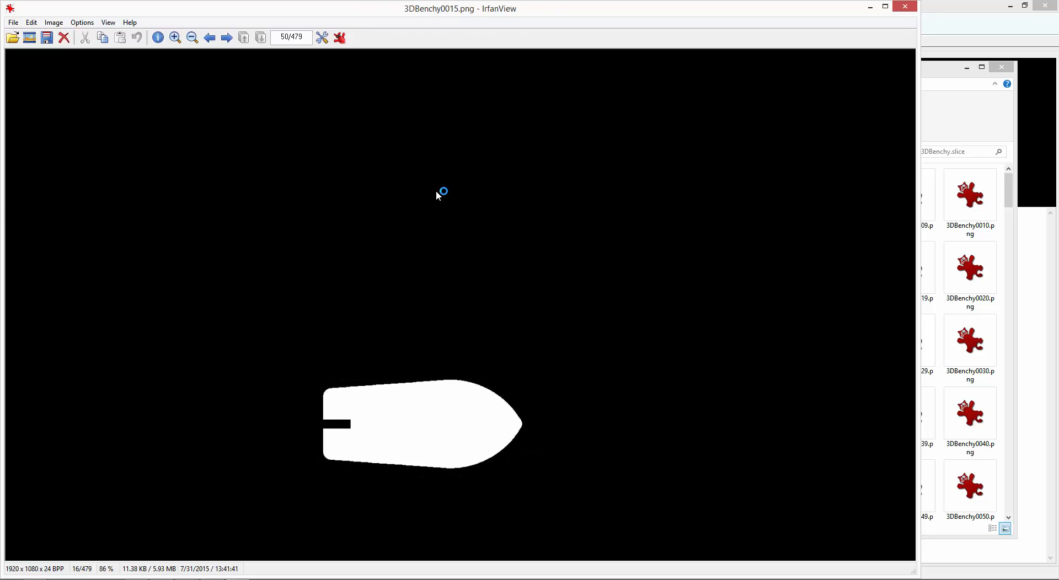
Examine how the hull cross-section changes up to slice 3DBenchy0092.png, returning to 3DBenchy0086.png.
{"action": "key", "text": "Right"}
{"action": "key", "text": "Right"}
{"action": "key", "text": "Right"}
{"action": "key", "text": "Right"}
{"action": "key", "text": "Right"}
{"action": "key", "text": "Right"}
{"action": "key", "text": "Right"}
{"action": "key", "text": "Right"}
{"action": "key", "text": "Right"}
{"action": "key", "text": "Right"}
{"action": "key", "text": "Right"}
{"action": "key", "text": "Right"}
{"action": "key", "text": "Right"}
{"action": "key", "text": "Right"}
{"action": "key", "text": "Right"}
{"action": "key", "text": "Right"}
{"action": "key", "text": "Right"}
{"action": "key", "text": "Right"}
{"action": "key", "text": "Right"}
{"action": "key", "text": "Right"}
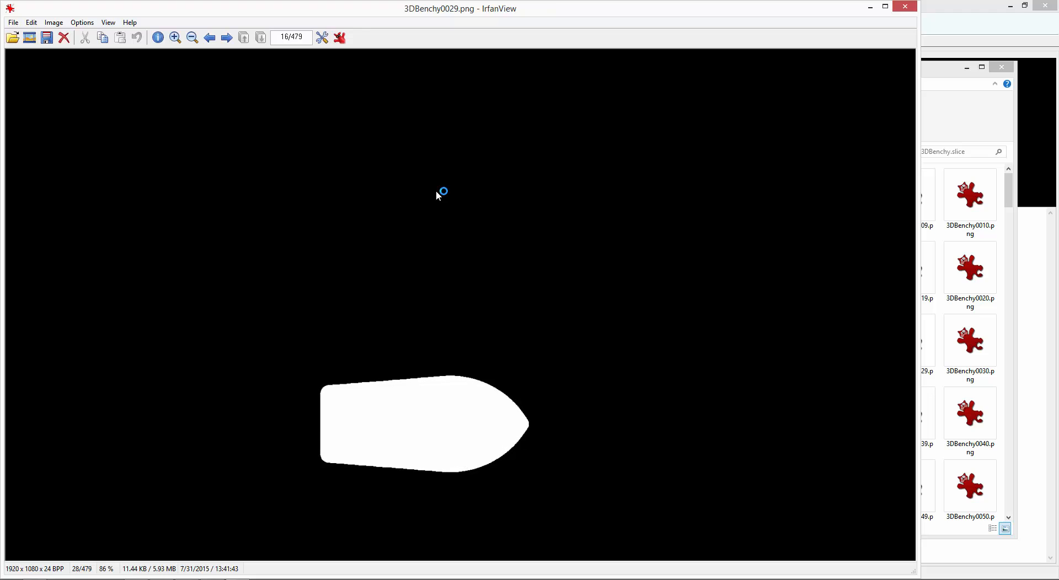
{"action": "key", "text": "Right"}
{"action": "key", "text": "Right"}
{"action": "key", "text": "Right"}
{"action": "key", "text": "Right"}
{"action": "key", "text": "Right"}
{"action": "key", "text": "Right"}
{"action": "key", "text": "Right"}
{"action": "key", "text": "Right"}
{"action": "key", "text": "Right"}
{"action": "key", "text": "Right"}
{"action": "key", "text": "Right"}
{"action": "key", "text": "Right"}
{"action": "key", "text": "Right"}
{"action": "key", "text": "Right"}
{"action": "key", "text": "Right"}
{"action": "key", "text": "Right"}
{"action": "key", "text": "Right"}
{"action": "key", "text": "Right"}
{"action": "key", "text": "Right"}
{"action": "key", "text": "Right"}
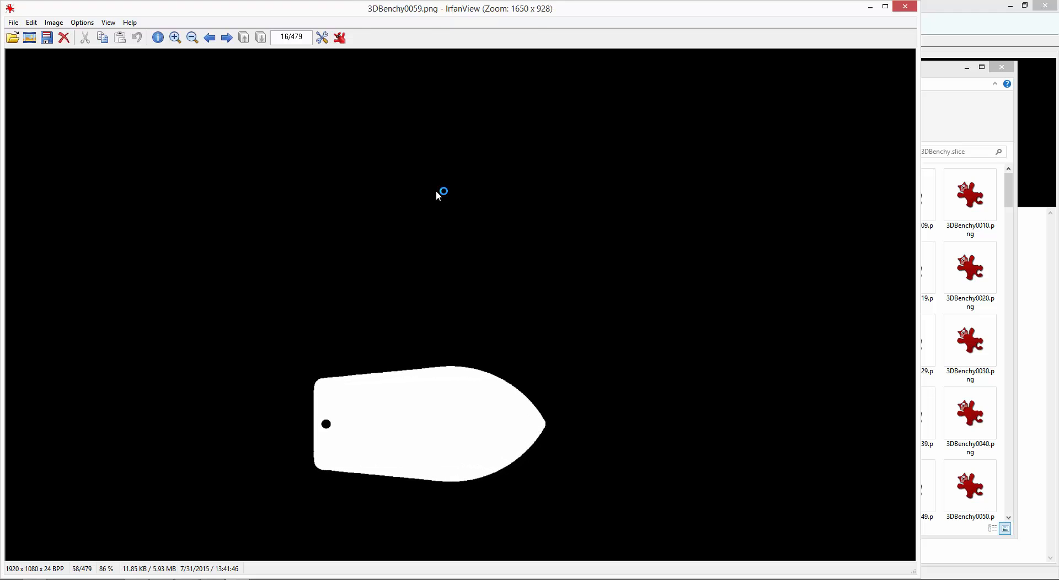
{"action": "key", "text": "Right"}
{"action": "key", "text": "Right"}
{"action": "key", "text": "Right"}
{"action": "key", "text": "Right"}
{"action": "key", "text": "Right"}
{"action": "key", "text": "Right"}
{"action": "key", "text": "Right"}
{"action": "key", "text": "Right"}
{"action": "key", "text": "Right"}
{"action": "key", "text": "Right"}
{"action": "key", "text": "Right"}
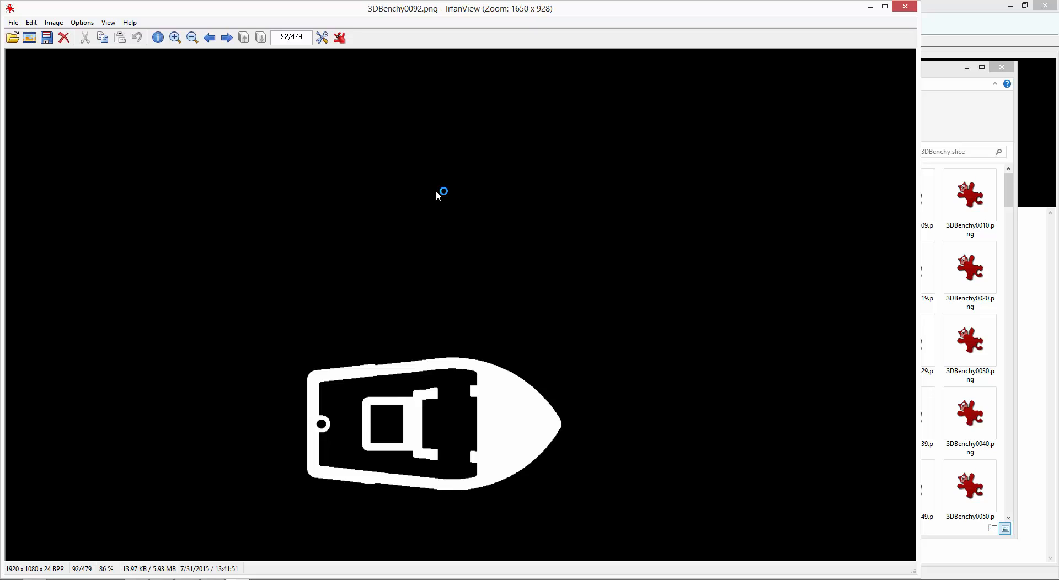
{"action": "key", "text": "Left"}
{"action": "key", "text": "Left"}
{"action": "key", "text": "Left"}
{"action": "key", "text": "Left"}
{"action": "key", "text": "Left"}
{"action": "key", "text": "Left"}
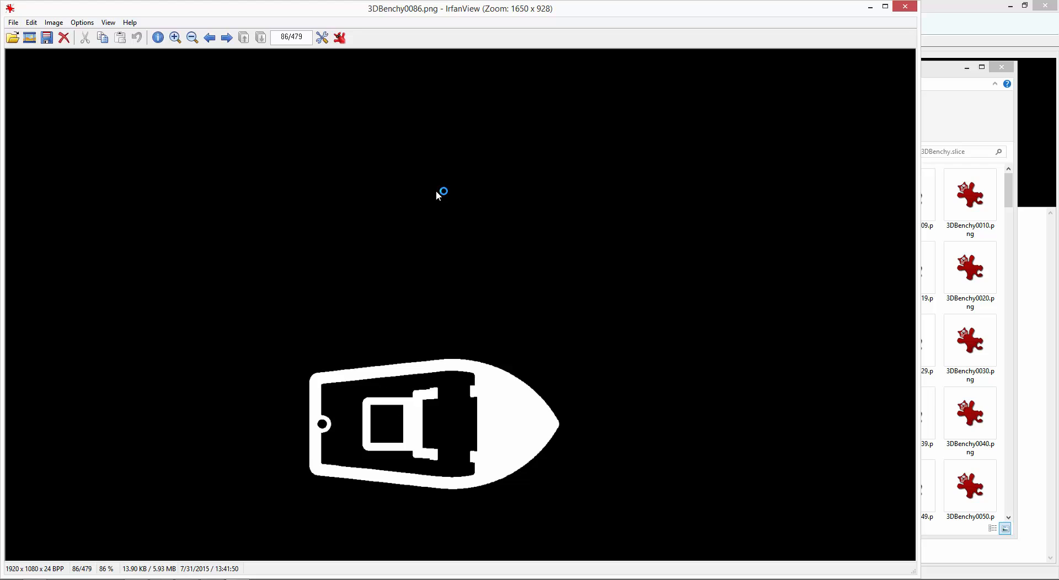
Switch to Kudo3D_Titan and review the first and third ranges' end layers and the second range's exposure and lift.
{"action": "key", "text": "alt+Tab"}
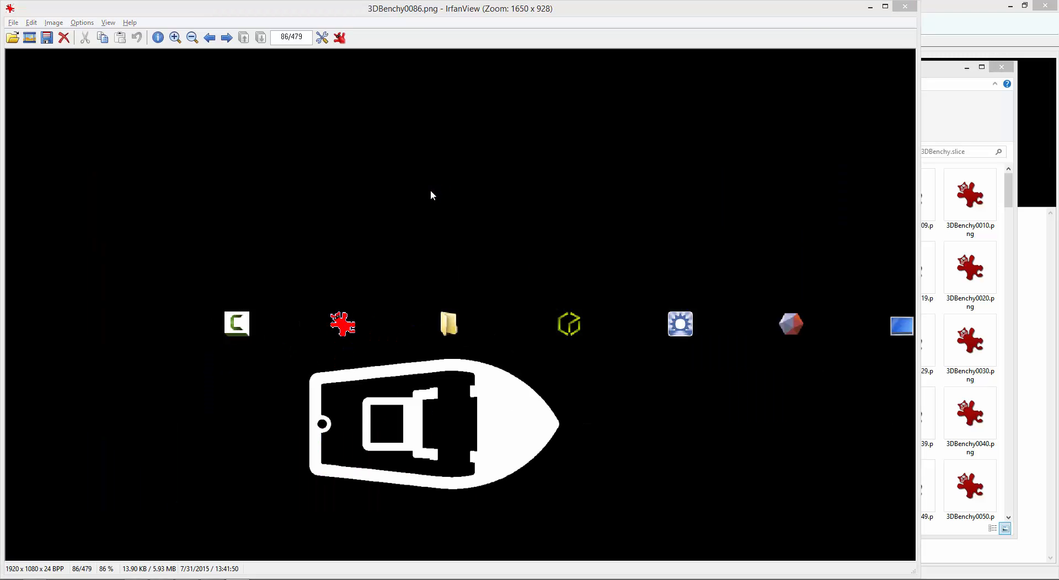
{"action": "key", "text": "alt+Tab"}
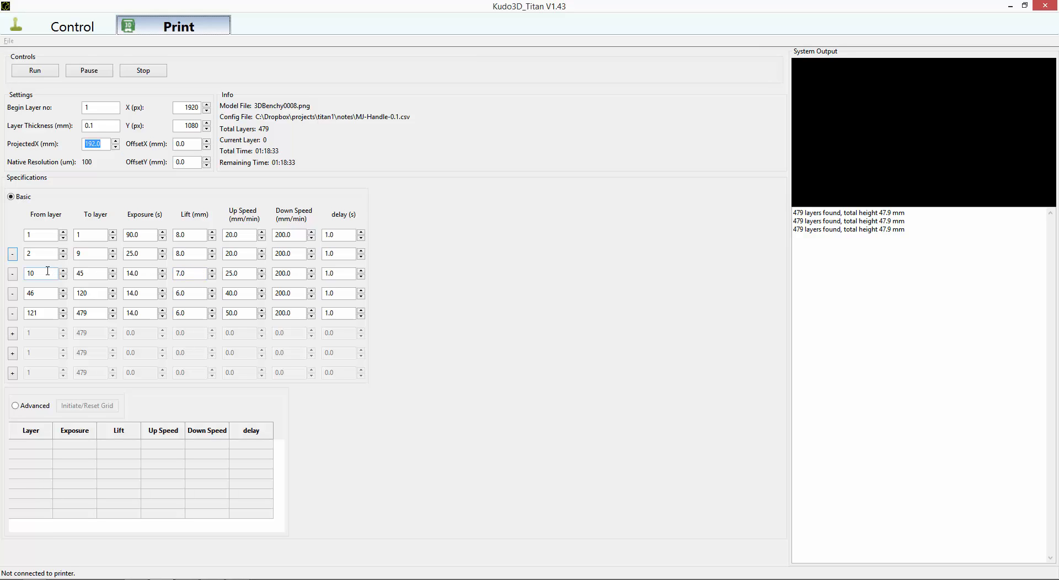
{"action": "left_click", "coordinate": [101, 238]}
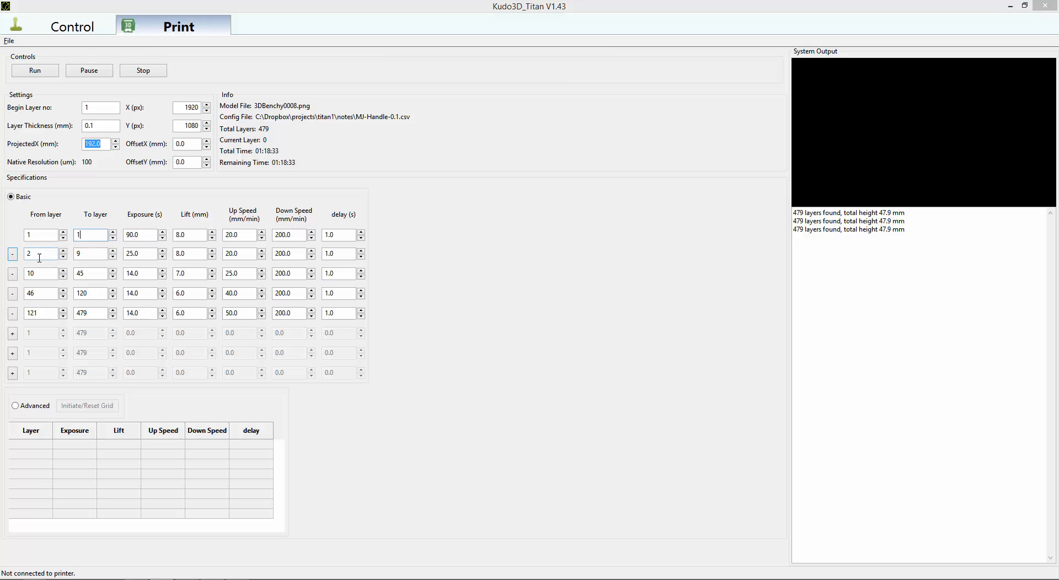
{"action": "double_click", "coordinate": [139, 252]}
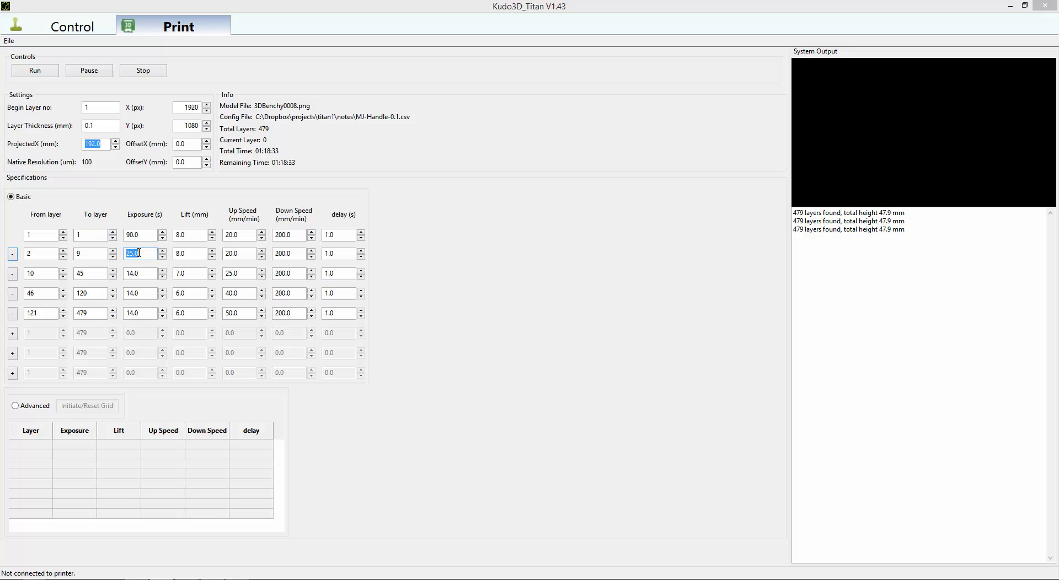
{"action": "left_click", "coordinate": [181, 254]}
{"action": "left_click_drag", "start_coordinate": [94, 274], "coordinate": [56, 268]}
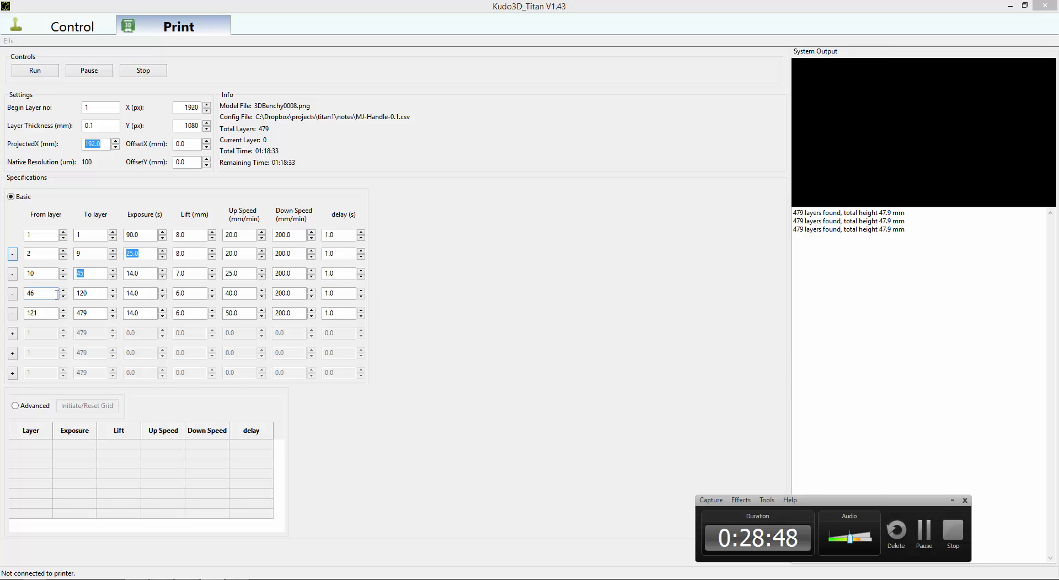
Recheck slice 3DBenchy0086.png in IrfanView and, in Kudo3D_Titan, end the third layer range at 86 and start the fourth at 87.
{"action": "key", "text": "alt+Tab"}
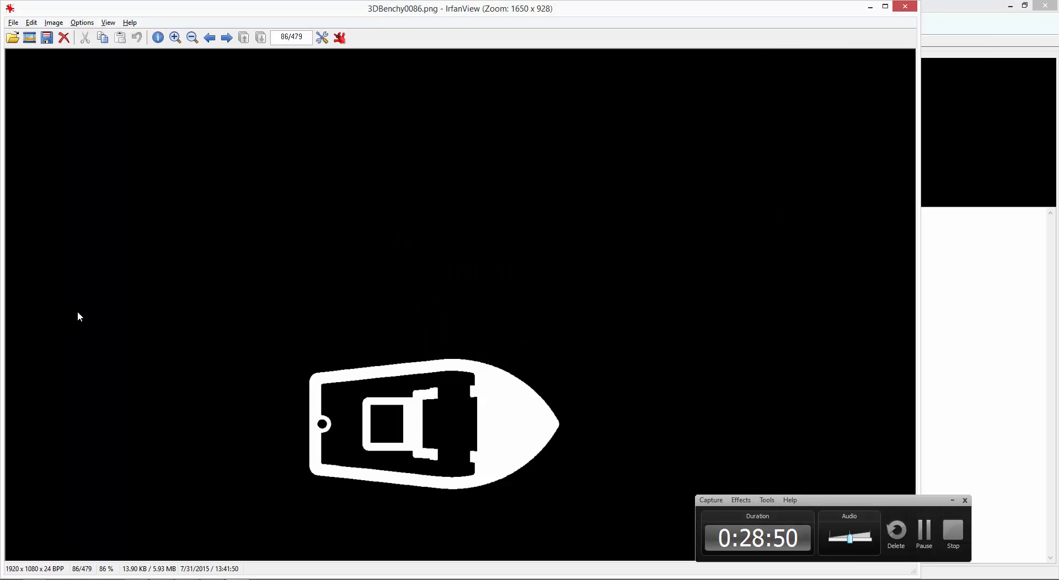
{"action": "left_click", "coordinate": [951, 500]}
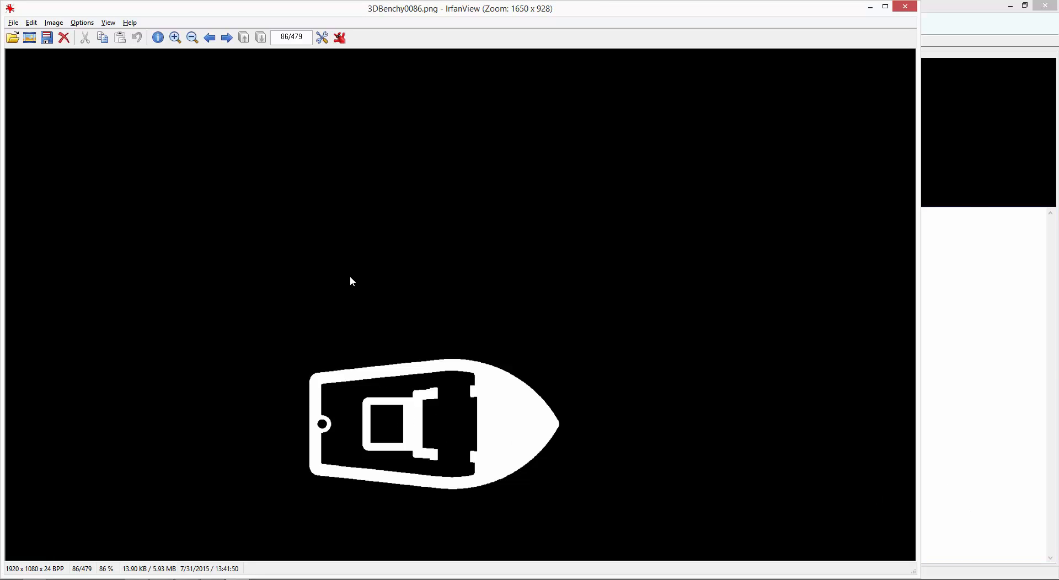
{"action": "key", "text": "alt+Tab"}
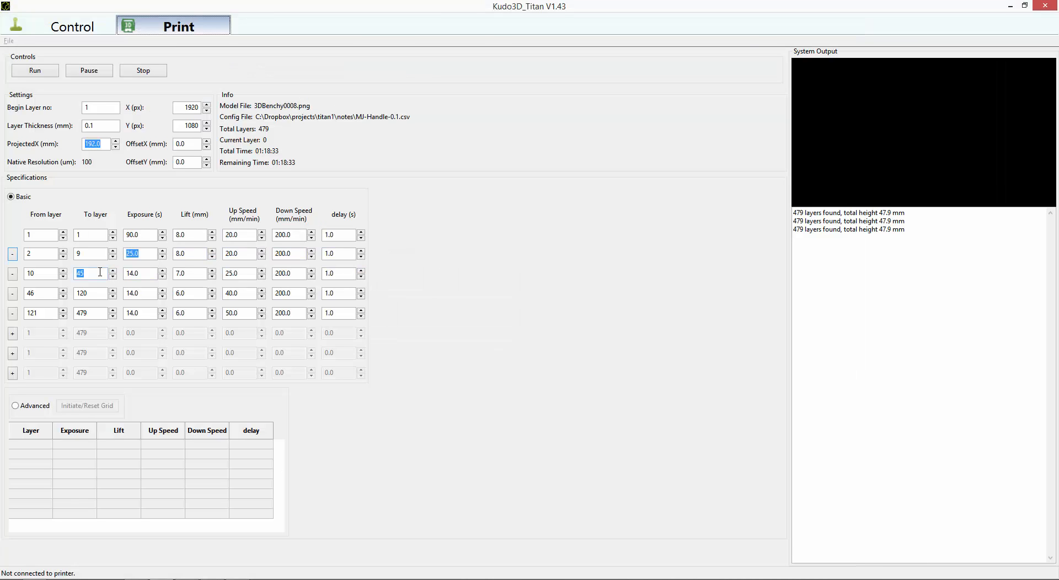
{"action": "left_click_drag", "start_coordinate": [98, 273], "coordinate": [64, 273]}
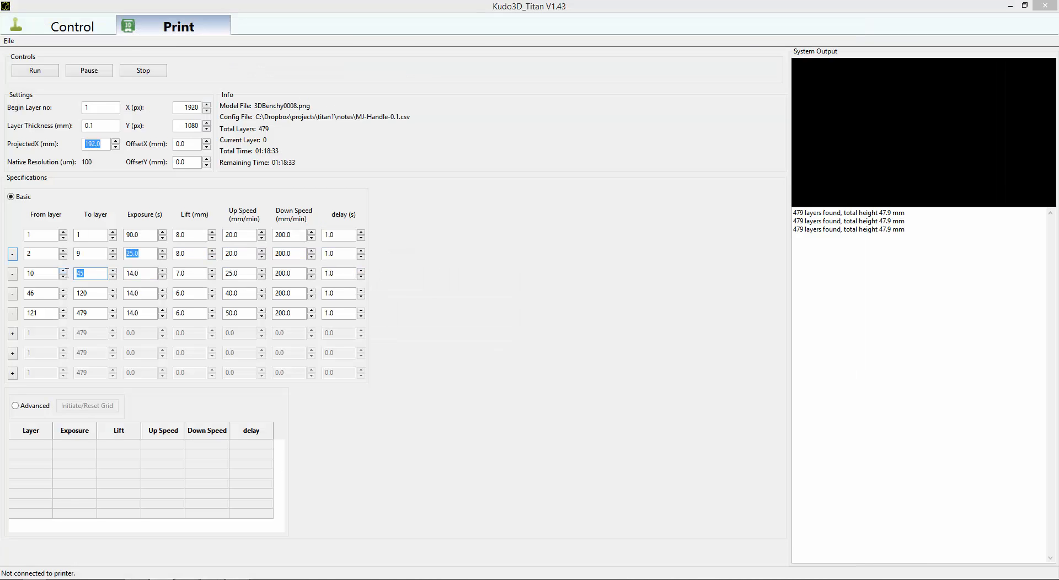
{"action": "type", "text": "86"}
{"action": "left_click", "coordinate": [12, 295]}
Set the up speed to 15 mm/min for the first layer range, 20 for the third, 30 for the fourth and 40 for the fifth.
{"action": "left_click", "coordinate": [243, 235]}
{"action": "type", "text": "15"}
{"action": "left_click", "coordinate": [241, 274]}
{"action": "type", "text": "20"}
{"action": "left_click", "coordinate": [236, 292]}
{"action": "type", "text": "30"}
{"action": "left_click", "coordinate": [239, 313]}
{"action": "type", "text": "40"}
{"action": "left_click", "coordinate": [200, 293]}
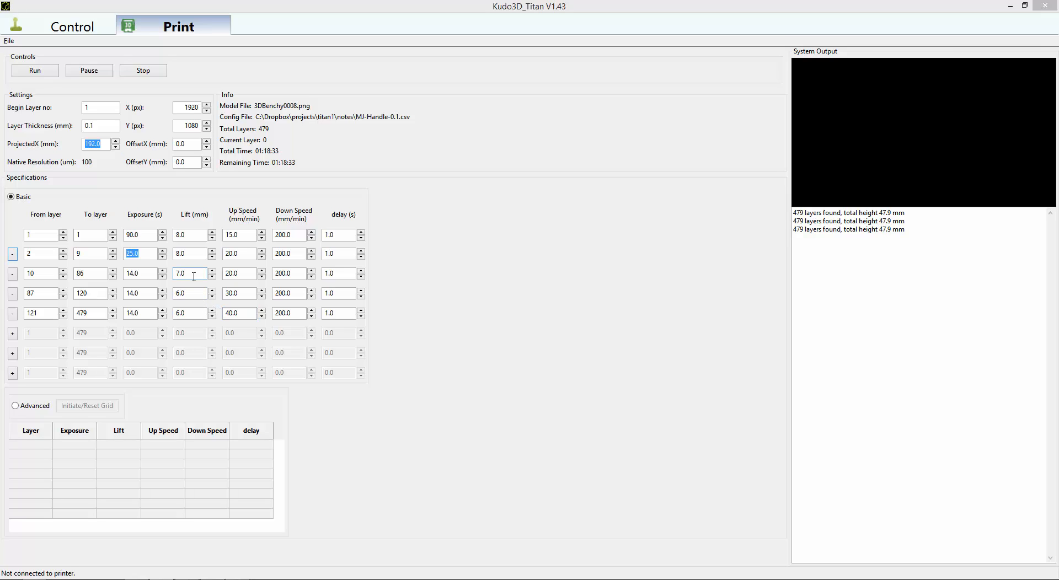
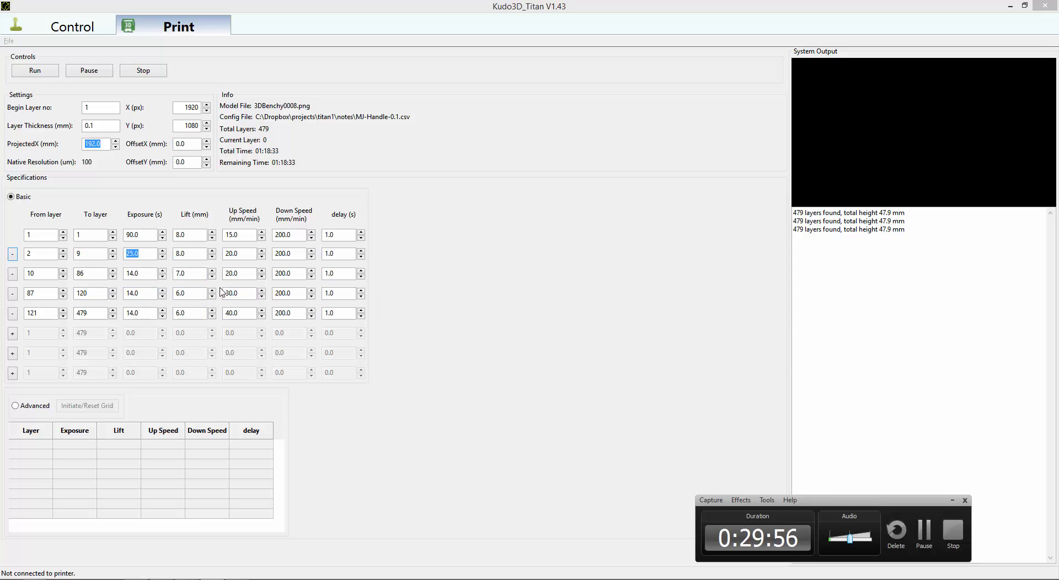
Switch to IrfanView and examine the boat's cross-sections from slice 3DBenchy0086.png up to 3DBenchy0165.png.
{"action": "key", "text": "alt+Tab"}
{"action": "key", "text": "alt+Tab"}
{"action": "key", "text": "alt+Tab"}
{"action": "key", "text": "alt+Tab"}
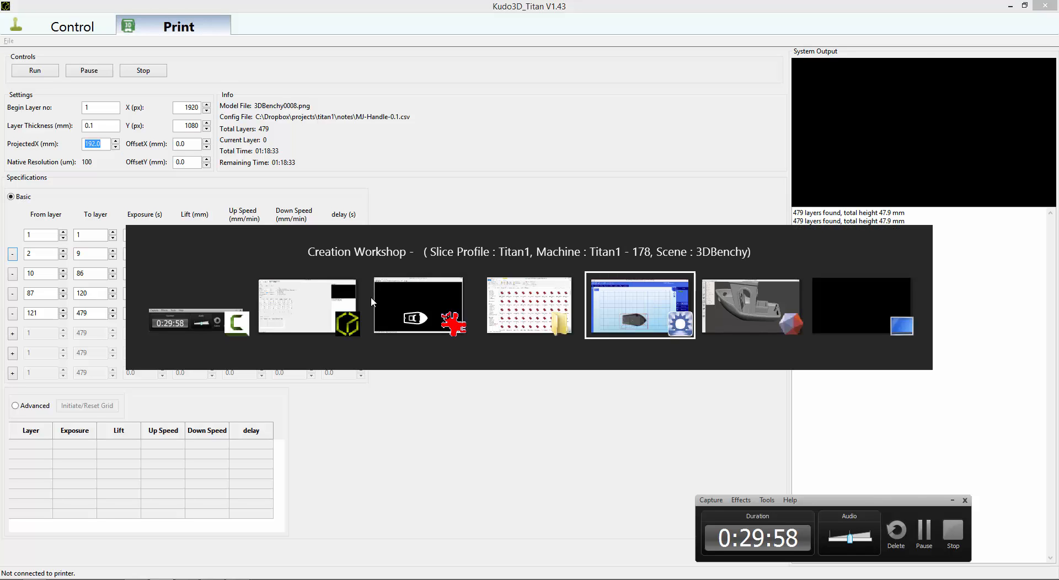
{"action": "key", "text": "alt+shift+Tab"}
{"action": "key", "text": "alt+shift+Tab"}
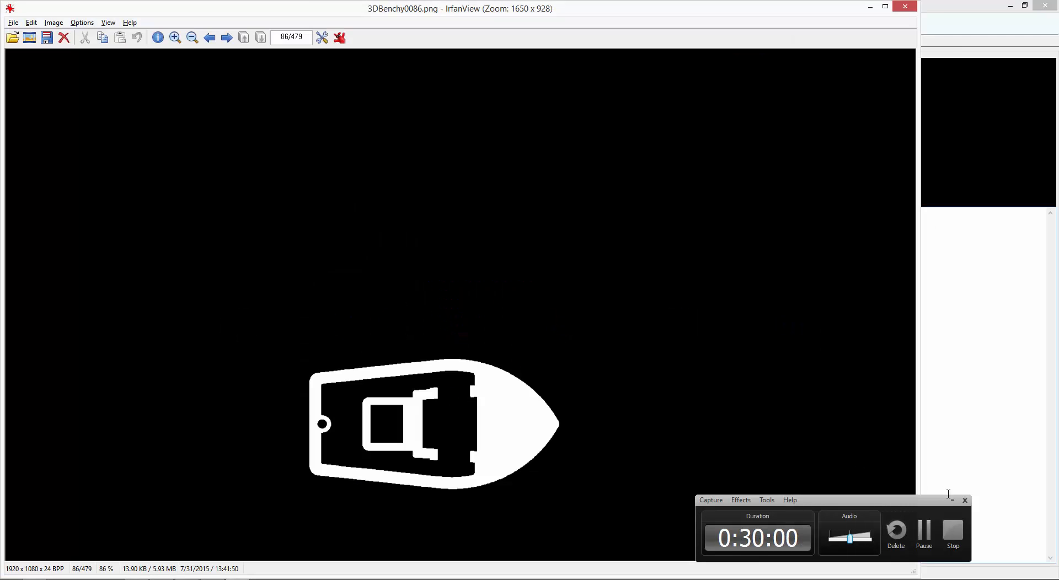
{"action": "left_click", "coordinate": [951, 496]}
{"action": "key", "text": "Right"}
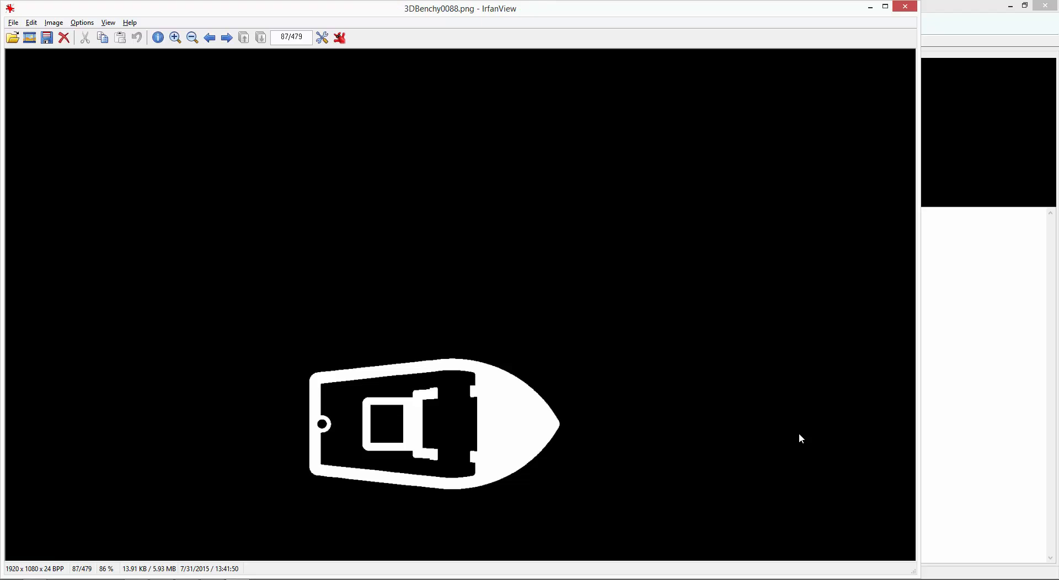
{"action": "key", "text": "Right"}
{"action": "key", "text": "Right"}
{"action": "key", "text": "Right"}
{"action": "key", "text": "Right"}
{"action": "key", "text": "Right"}
{"action": "key", "text": "Right"}
{"action": "key", "text": "Right"}
{"action": "key", "text": "Right"}
{"action": "key", "text": "Right"}
{"action": "key", "text": "Right"}
{"action": "key", "text": "Right"}
{"action": "key", "text": "Right"}
{"action": "key", "text": "Right"}
{"action": "key", "text": "Right"}
{"action": "key", "text": "Right"}
{"action": "key", "text": "Right"}
{"action": "key", "text": "Right"}
{"action": "key", "text": "Right"}
{"action": "key", "text": "Right"}
{"action": "key", "text": "Right"}
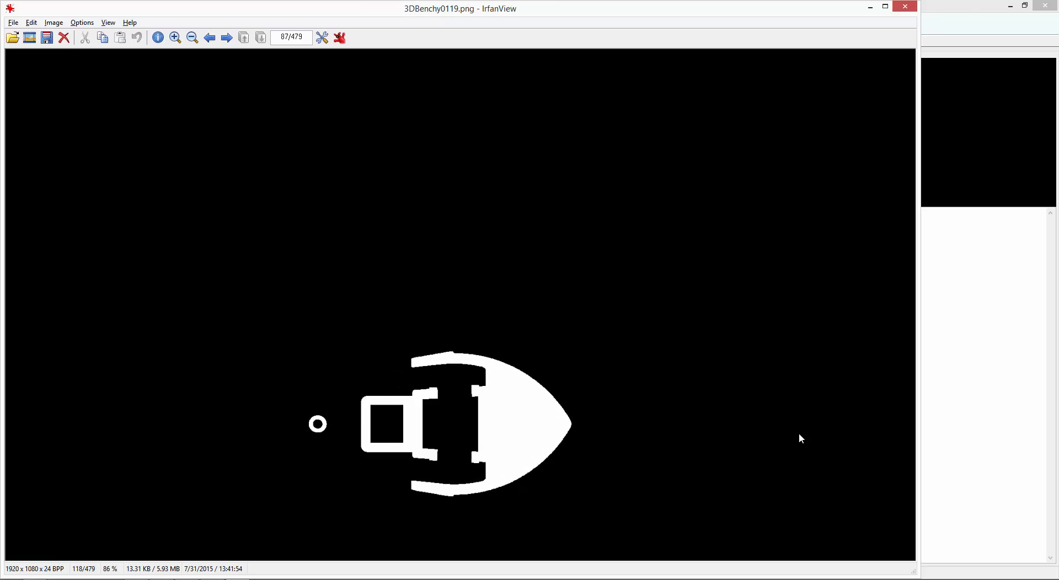
{"action": "key", "text": "Right"}
{"action": "key", "text": "Right"}
{"action": "key", "text": "Right"}
{"action": "key", "text": "Right"}
{"action": "key", "text": "Right"}
{"action": "key", "text": "Right"}
{"action": "key", "text": "Right"}
{"action": "key", "text": "Right"}
{"action": "key", "text": "Right"}
{"action": "key", "text": "Right"}
{"action": "key", "text": "Right"}
{"action": "key", "text": "Right"}
{"action": "key", "text": "Right"}
{"action": "key", "text": "Right"}
{"action": "key", "text": "Right"}
{"action": "key", "text": "Right"}
{"action": "key", "text": "Right"}
{"action": "key", "text": "Right"}
{"action": "key", "text": "Right"}
{"action": "key", "text": "Right"}
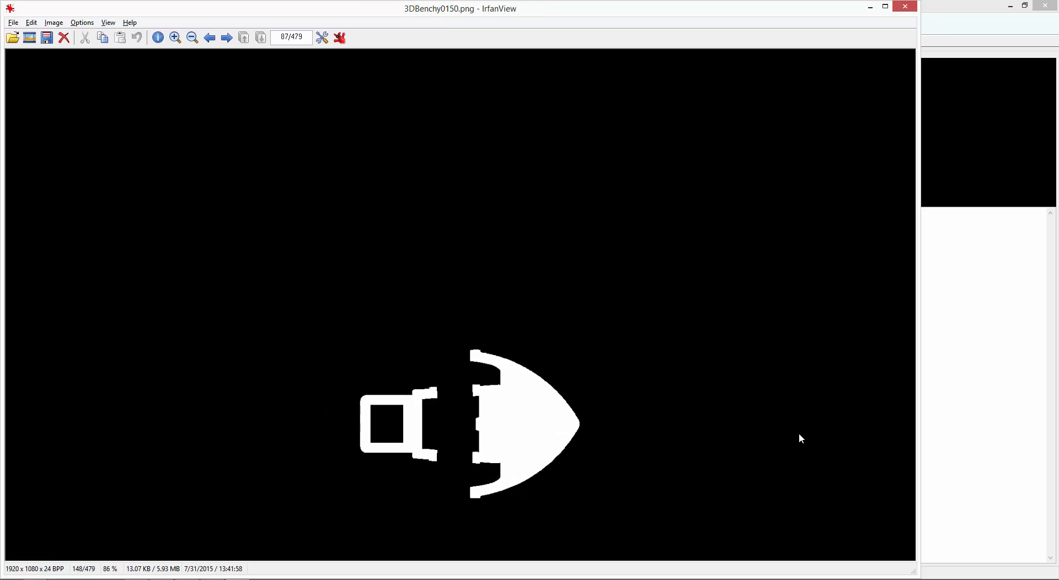
{"action": "key", "text": "Right"}
{"action": "key", "text": "Right"}
{"action": "key", "text": "Right"}
{"action": "key", "text": "Right"}
{"action": "key", "text": "Right"}
{"action": "key", "text": "Right"}
{"action": "key", "text": "Right"}
{"action": "key", "text": "Right"}
{"action": "key", "text": "Right"}
{"action": "key", "text": "Right"}
{"action": "key", "text": "Right"}
{"action": "key", "text": "Right"}
{"action": "key", "text": "Right"}
{"action": "key", "text": "Right"}
{"action": "key", "text": "Right"}
{"action": "key", "text": "Right"}
{"action": "key", "text": "Right"}
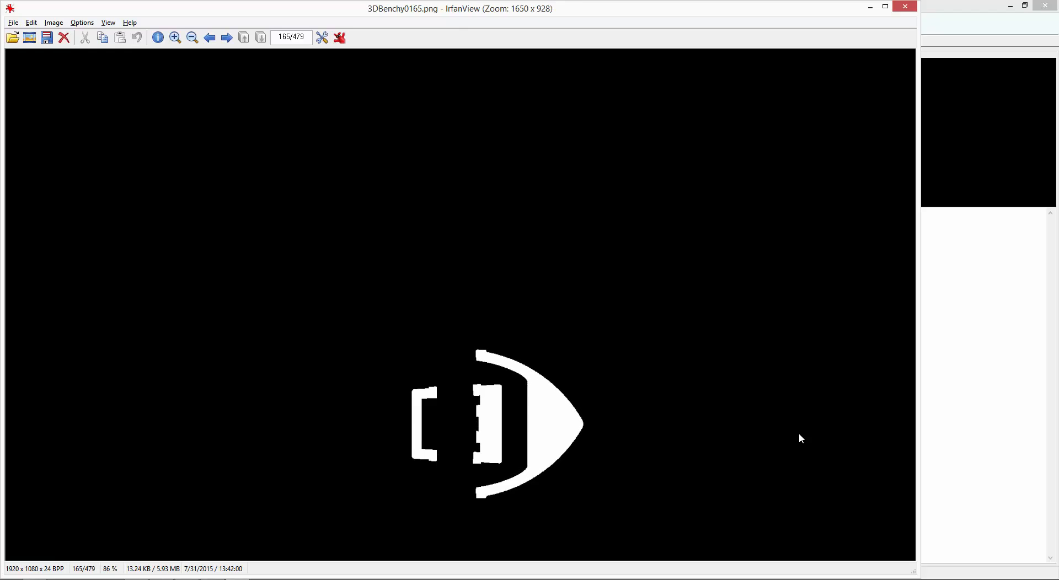
Go back through the slices to 3DBenchy0128.png, checking the bow, cabin and stern cross-sections.
{"action": "key", "text": "Left"}
{"action": "key", "text": "Left"}
{"action": "key", "text": "Left"}
{"action": "key", "text": "Left"}
{"action": "key", "text": "Left"}
{"action": "key", "text": "Left"}
{"action": "key", "text": "Left"}
{"action": "key", "text": "Left"}
{"action": "key", "text": "Left"}
{"action": "key", "text": "Left"}
{"action": "key", "text": "Left"}
{"action": "key", "text": "Left"}
{"action": "key", "text": "Left"}
{"action": "key", "text": "Left"}
{"action": "key", "text": "Left"}
{"action": "key", "text": "Left"}
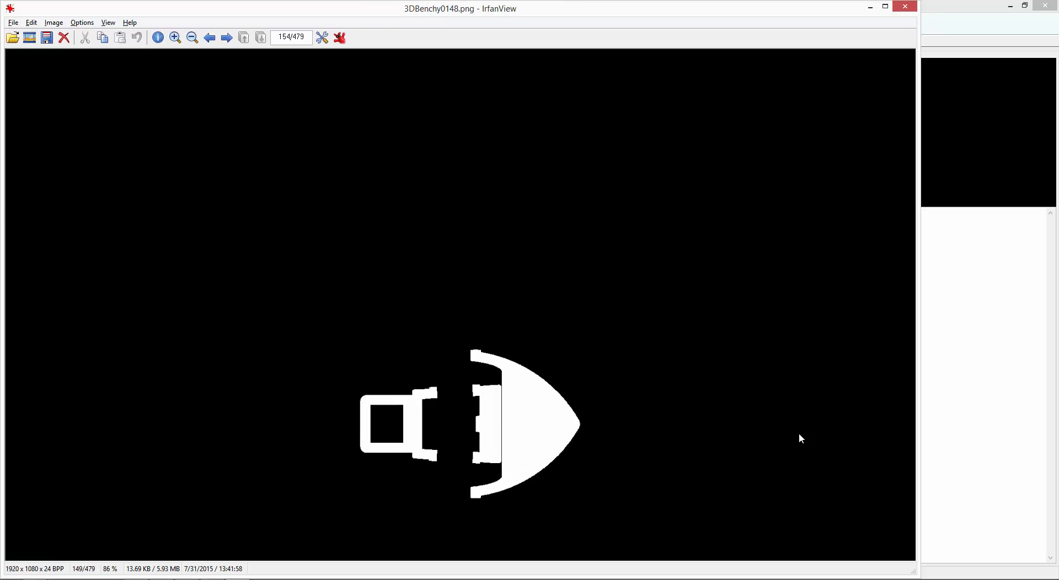
{"action": "key", "text": "Left"}
{"action": "key", "text": "Left"}
{"action": "key", "text": "Left"}
{"action": "key", "text": "Left"}
{"action": "key", "text": "Left"}
{"action": "key", "text": "Left"}
{"action": "key", "text": "Left"}
{"action": "key", "text": "Left"}
{"action": "key", "text": "Left"}
{"action": "key", "text": "Left"}
{"action": "key", "text": "Left"}
{"action": "key", "text": "Left"}
{"action": "key", "text": "Left"}
{"action": "key", "text": "Left"}
{"action": "key", "text": "Left"}
{"action": "key", "text": "Left"}
{"action": "key", "text": "Left"}
{"action": "key", "text": "Left"}
{"action": "key", "text": "Left"}
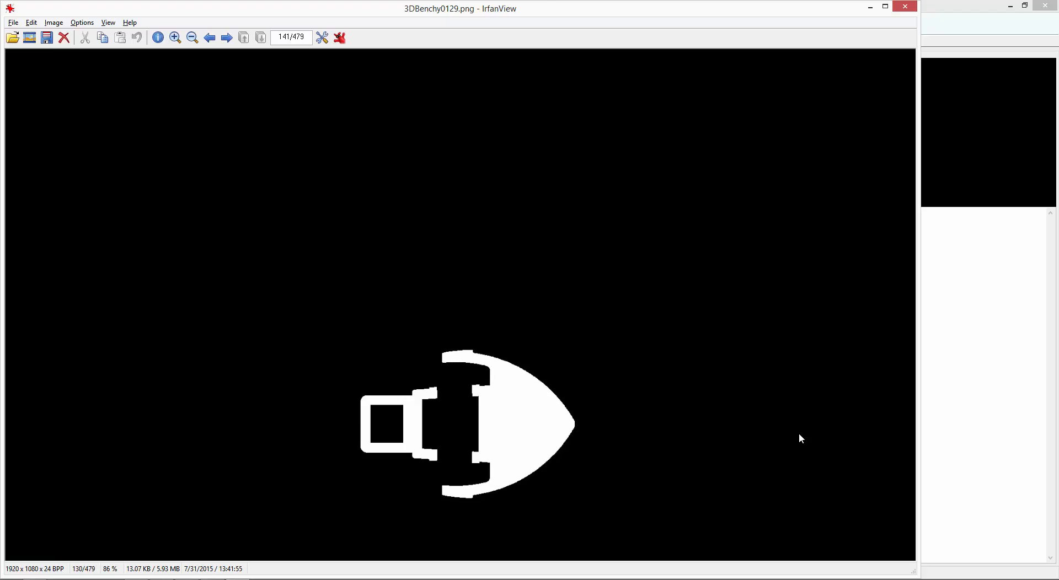
{"action": "key", "text": "Left"}
{"action": "key", "text": "Left"}
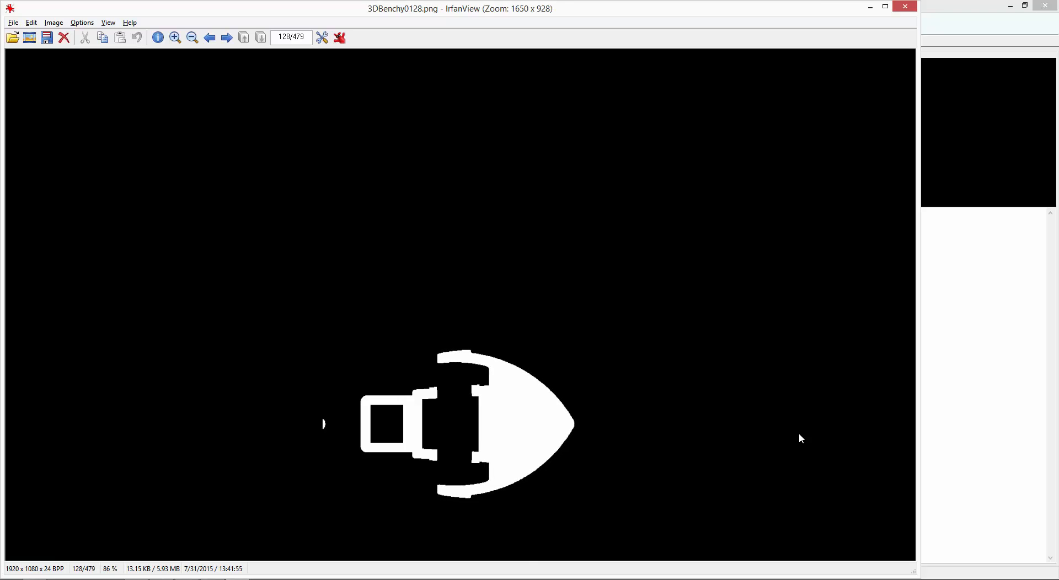
Examine how the bow's solid area changes up to slice 3DBenchy0188.png, returning to 3DBenchy0187.png.
{"action": "key", "text": "Right"}
{"action": "key", "text": "Right"}
{"action": "key", "text": "Right"}
{"action": "key", "text": "Right"}
{"action": "key", "text": "Right"}
{"action": "key", "text": "Right"}
{"action": "key", "text": "Right"}
{"action": "key", "text": "Right"}
{"action": "key", "text": "Right"}
{"action": "key", "text": "Right"}
{"action": "key", "text": "Right"}
{"action": "key", "text": "Right"}
{"action": "key", "text": "Right"}
{"action": "key", "text": "Right"}
{"action": "key", "text": "Right"}
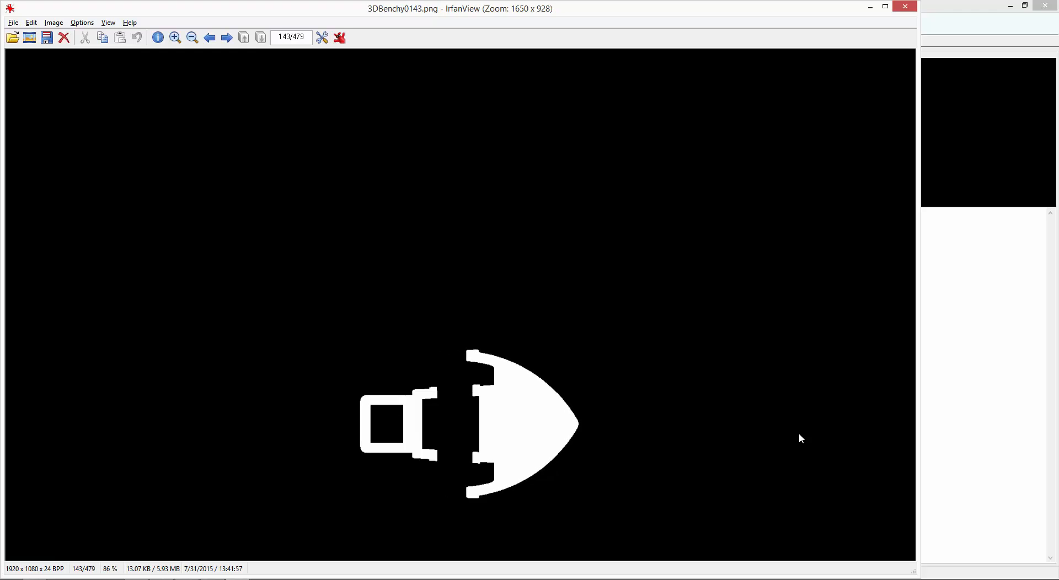
{"action": "key", "text": "Right"}
{"action": "key", "text": "Right"}
{"action": "key", "text": "Right"}
{"action": "key", "text": "Right"}
{"action": "key", "text": "Right"}
{"action": "key", "text": "Right"}
{"action": "key", "text": "Right"}
{"action": "key", "text": "Right"}
{"action": "key", "text": "Right"}
{"action": "key", "text": "Right"}
{"action": "key", "text": "Right"}
{"action": "key", "text": "Right"}
{"action": "key", "text": "Right"}
{"action": "key", "text": "Right"}
{"action": "key", "text": "Right"}
{"action": "key", "text": "Right"}
{"action": "key", "text": "Right"}
{"action": "key", "text": "Right"}
{"action": "key", "text": "Right"}
{"action": "key", "text": "Right"}
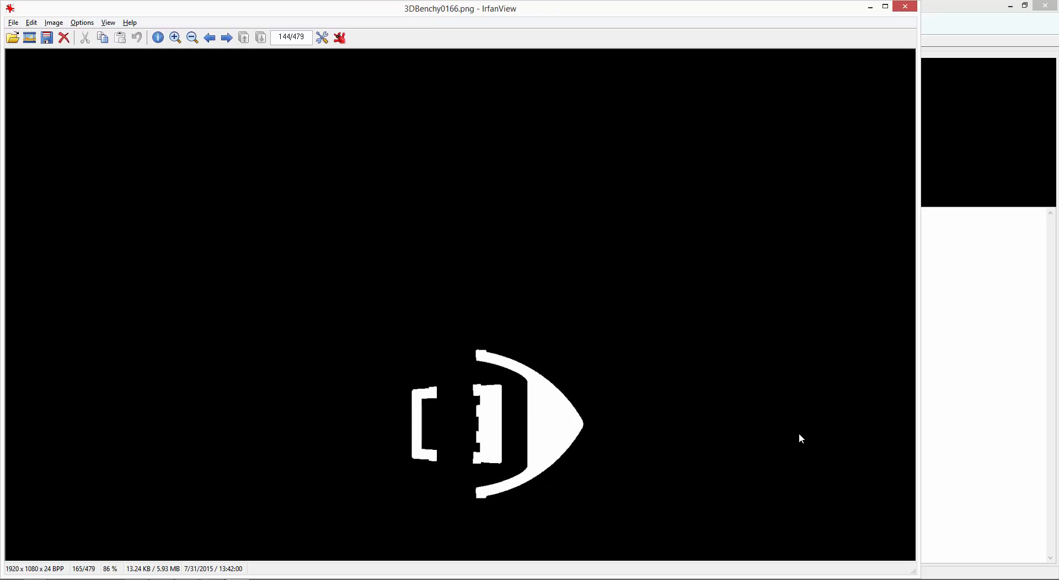
{"action": "key", "text": "Right"}
{"action": "key", "text": "Right"}
{"action": "key", "text": "Right"}
{"action": "key", "text": "Right"}
{"action": "key", "text": "Right"}
{"action": "key", "text": "Right"}
{"action": "key", "text": "Right"}
{"action": "key", "text": "Right"}
{"action": "key", "text": "Right"}
{"action": "key", "text": "Right"}
{"action": "key", "text": "Right"}
{"action": "key", "text": "Right"}
{"action": "key", "text": "Right"}
{"action": "key", "text": "Right"}
{"action": "key", "text": "Right"}
{"action": "key", "text": "Right"}
{"action": "key", "text": "Right"}
{"action": "key", "text": "Right"}
{"action": "key", "text": "Right"}
{"action": "key", "text": "Right"}
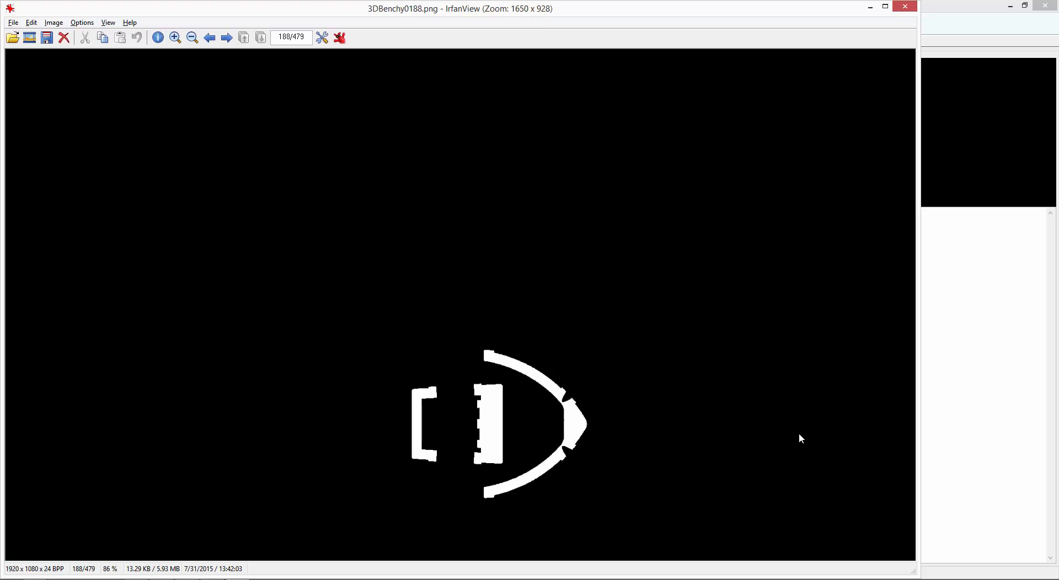
{"action": "key", "text": "Left"}
In Kudo3D_Titan, end the fourth layer range at 187 and start the fifth at 188, rechecking slice 3DBenchy0187.png in IrfanView.
{"action": "key", "text": "Escape"}
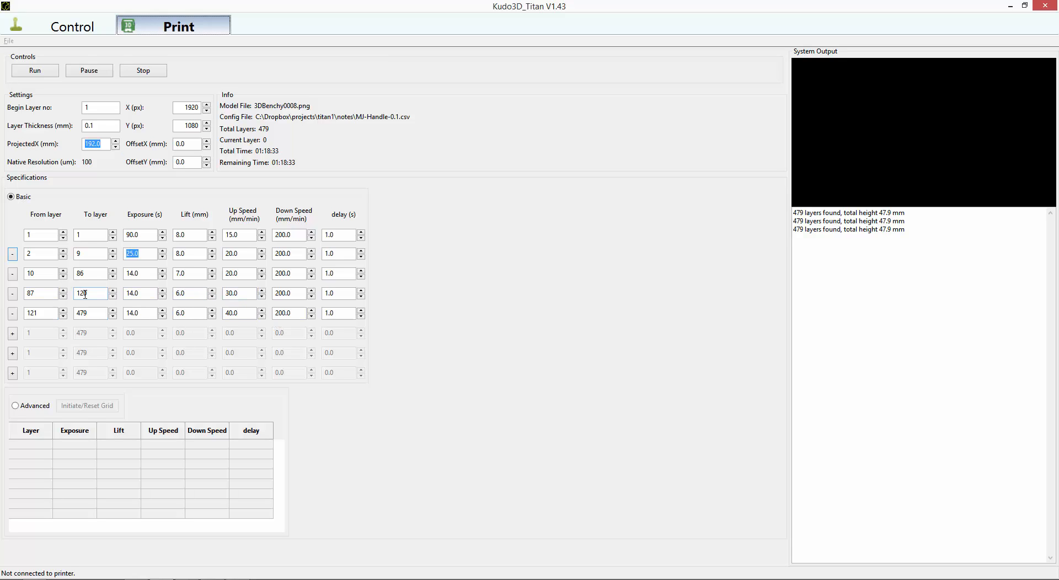
{"action": "key", "text": "alt+Tab"}
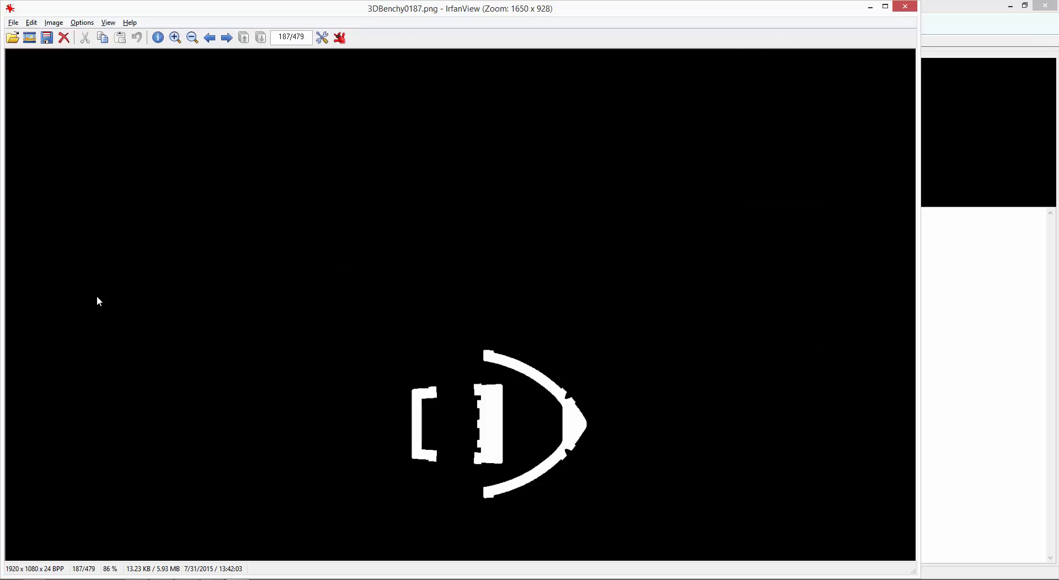
{"action": "key", "text": "alt+Tab"}
{"action": "double_click", "coordinate": [96, 296]}
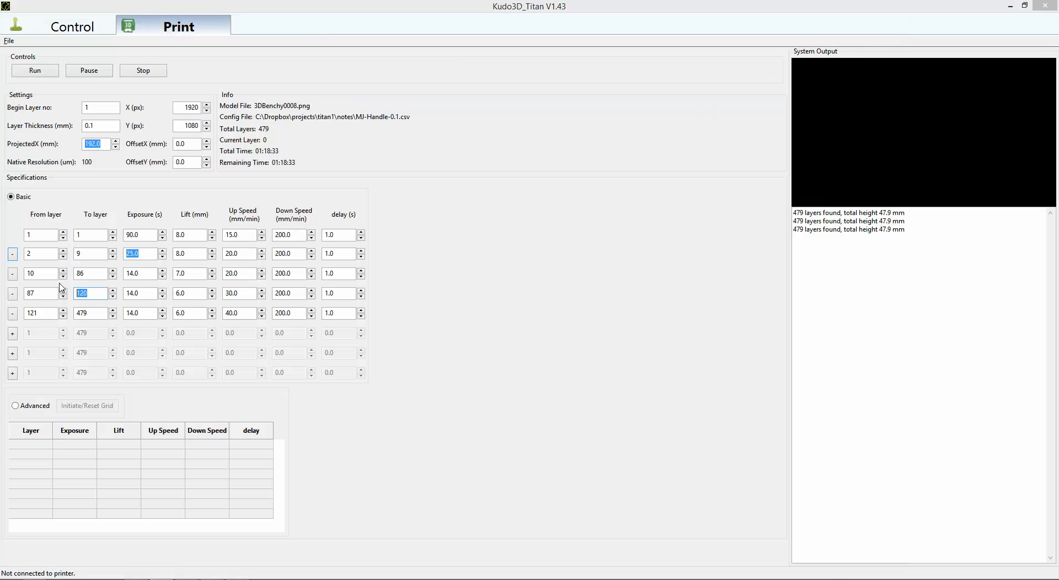
{"action": "type", "text": "187"}
{"action": "left_click", "coordinate": [13, 314]}
{"action": "key", "text": "F9"}
Compare slice 3DBenchy0187.png in IrfanView with the fifth layer range's lift setting in Kudo3D_Titan.
{"action": "key", "text": "alt+Tab"}
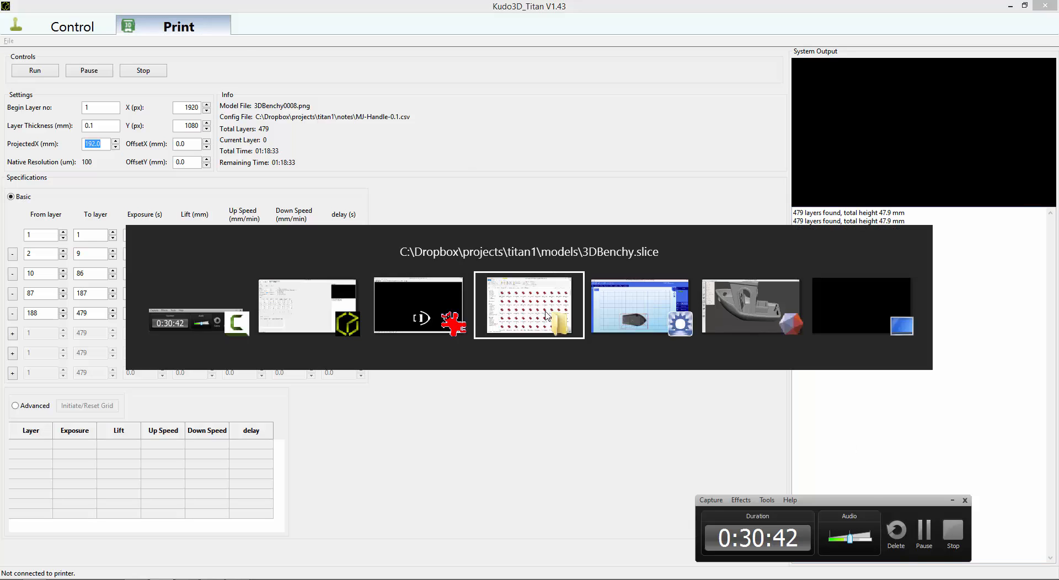
{"action": "key", "text": "alt+shift+Tab"}
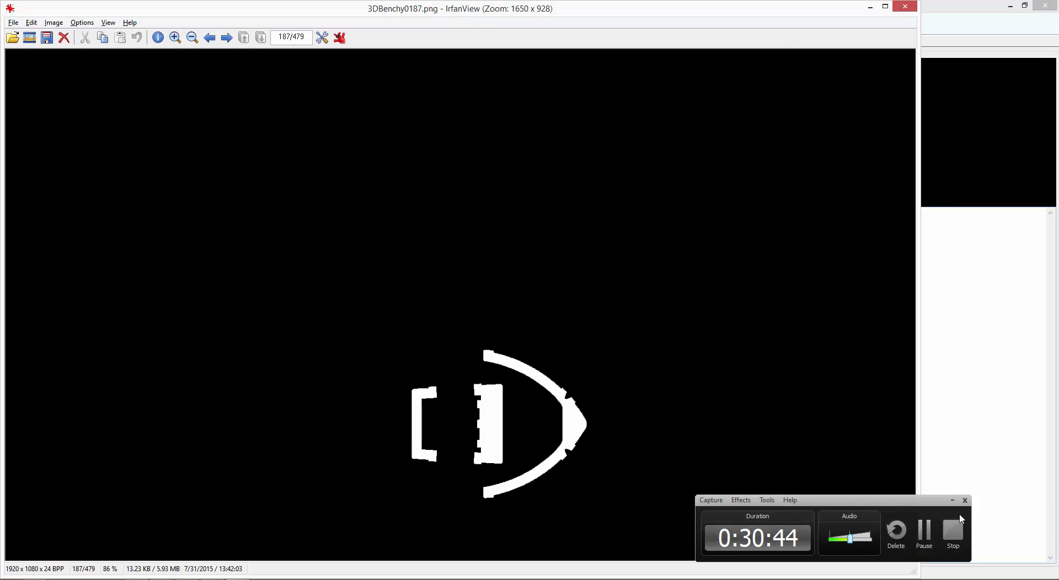
{"action": "left_click", "coordinate": [949, 501]}
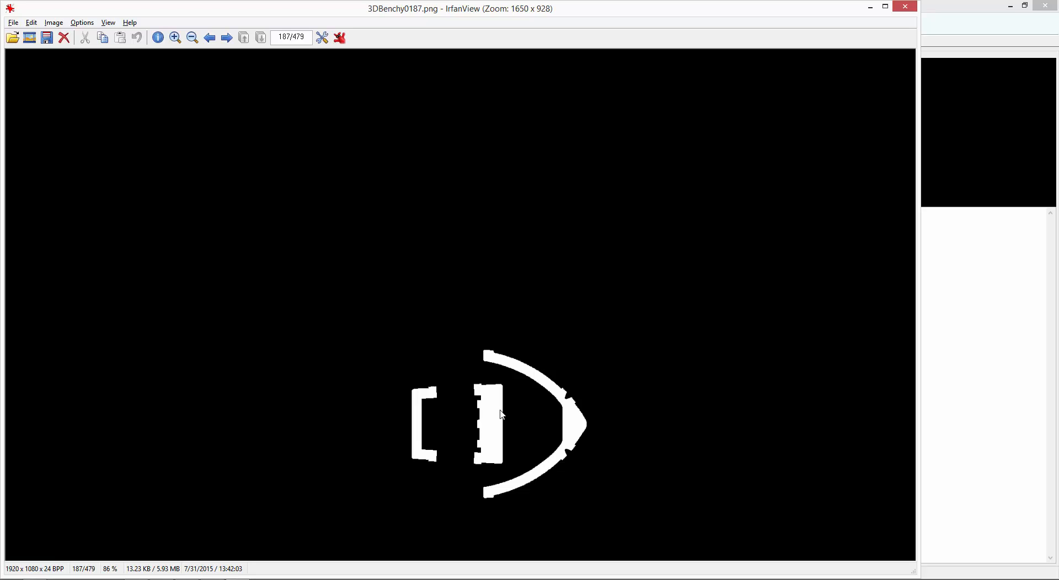
{"action": "key", "text": "alt+Tab"}
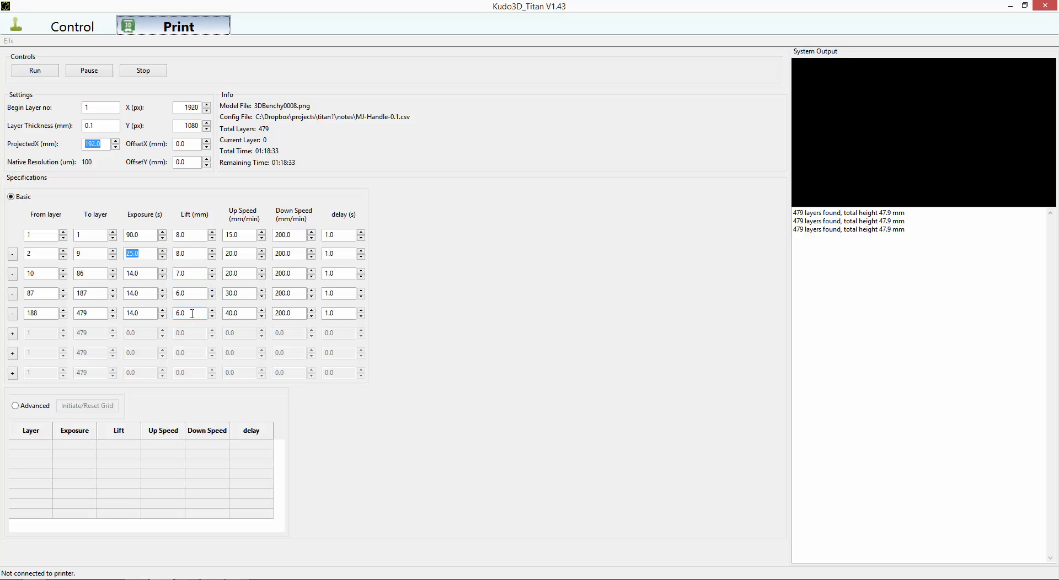
{"action": "key", "text": "alt+Tab"}
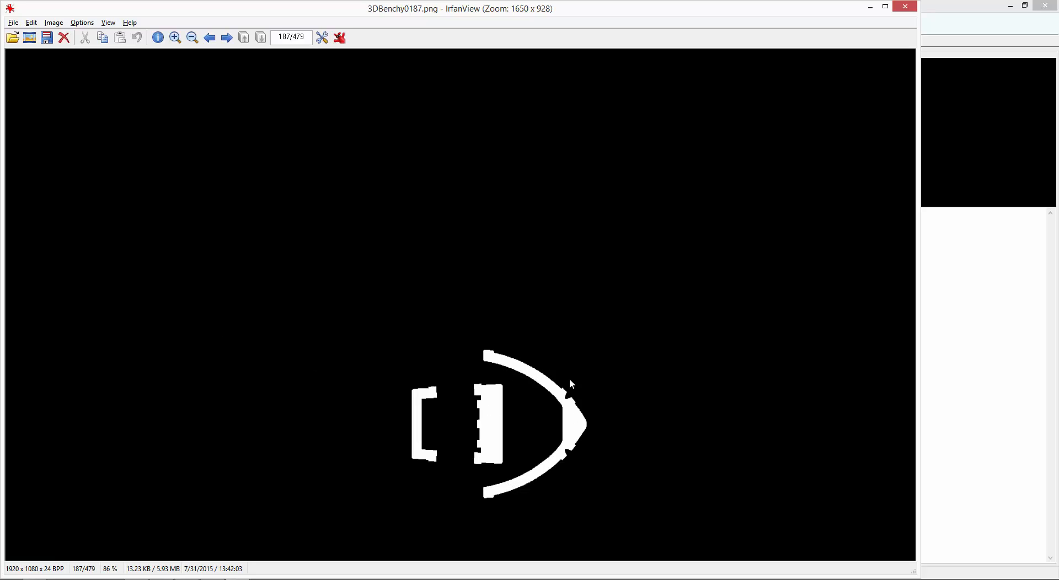
{"action": "key", "text": "alt+Tab"}
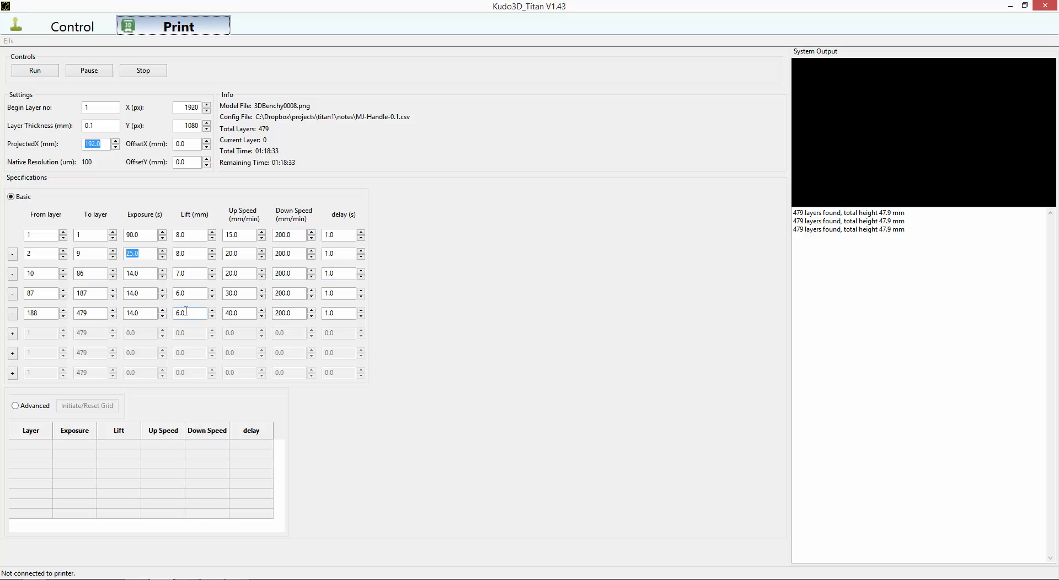
{"action": "key", "text": "alt+Tab"}
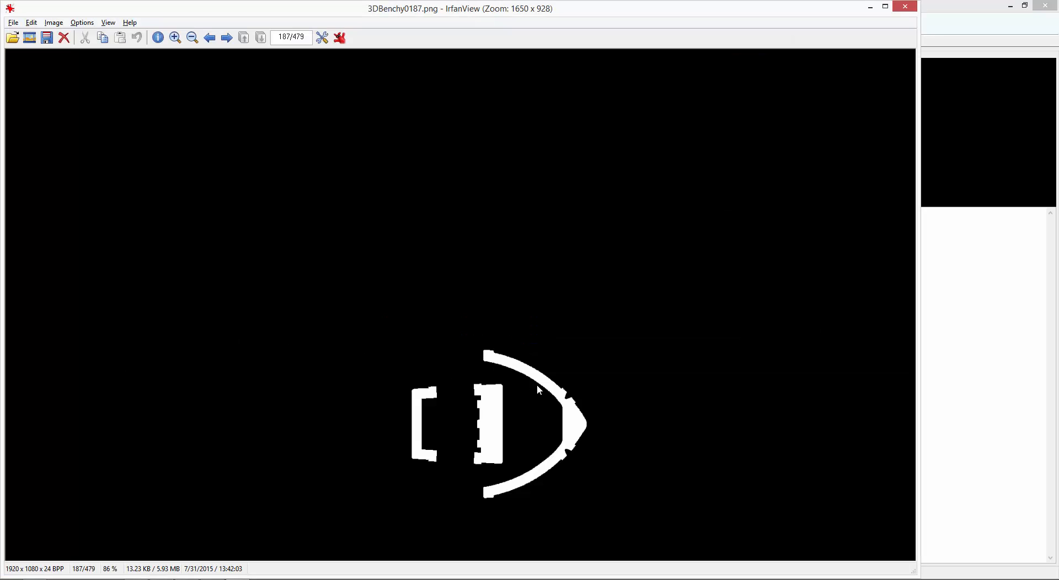
Return to Kudo3D_Titan and set the lift of the fifth layer range to 5 mm.
{"action": "key", "text": "alt+Tab"}
{"action": "key", "text": "alt+Tab"}
{"action": "key", "text": "alt+Tab"}
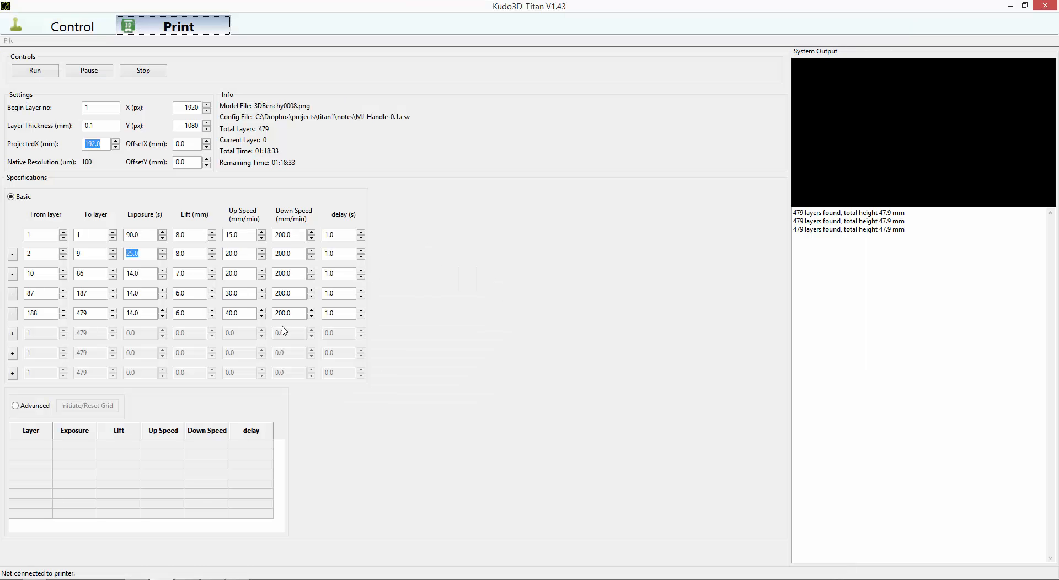
{"action": "left_click", "coordinate": [186, 313]}
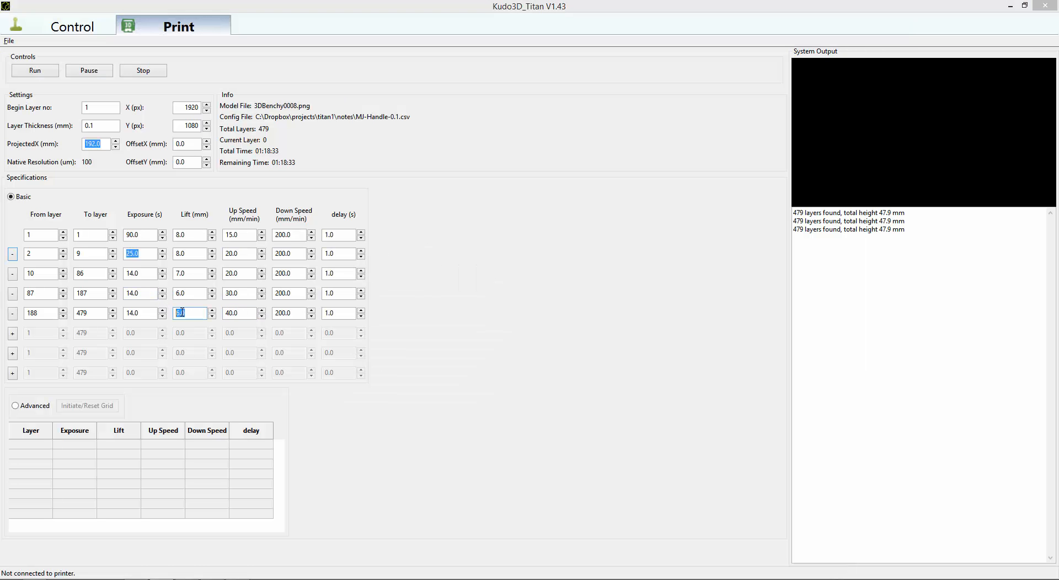
{"action": "type", "text": "5"}
{"action": "left_click", "coordinate": [233, 313]}
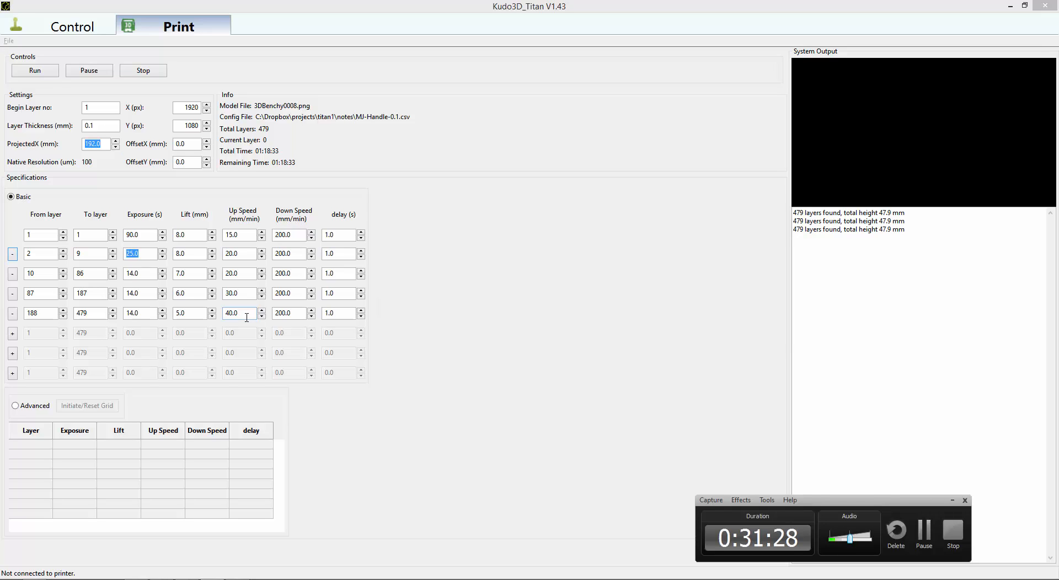
Switch to IrfanView and examine the cross-sections from slice 3DBenchy0187.png up to 3DBenchy0269.png.
{"action": "key", "text": "alt+Tab"}
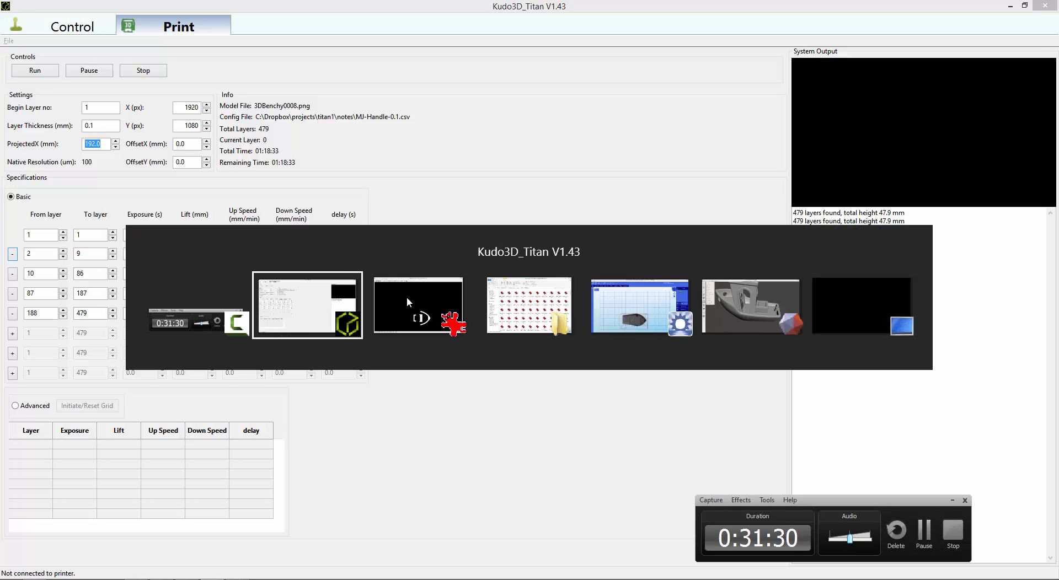
{"action": "key", "text": "alt+Tab"}
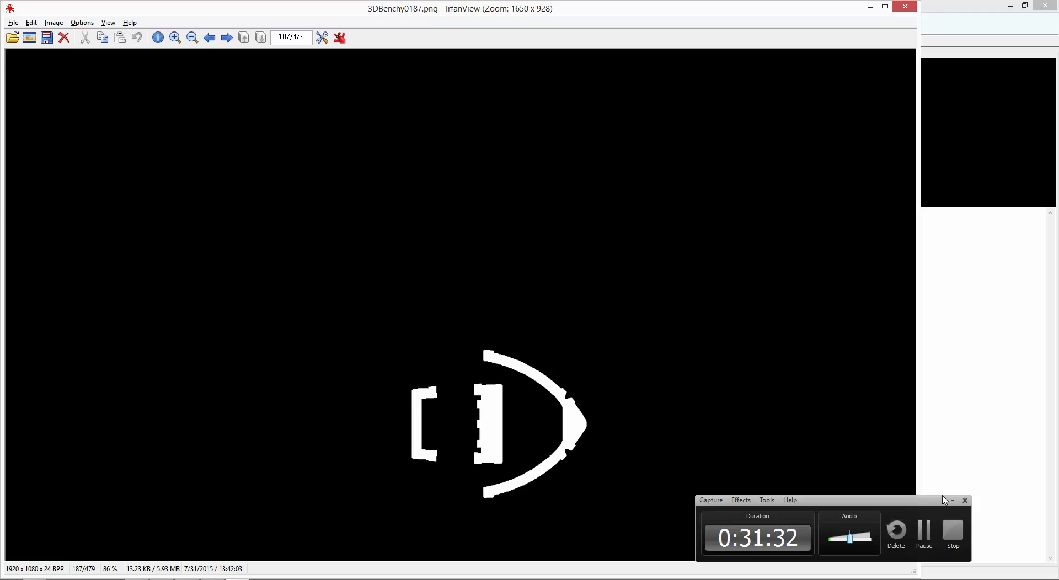
{"action": "left_click", "coordinate": [952, 500]}
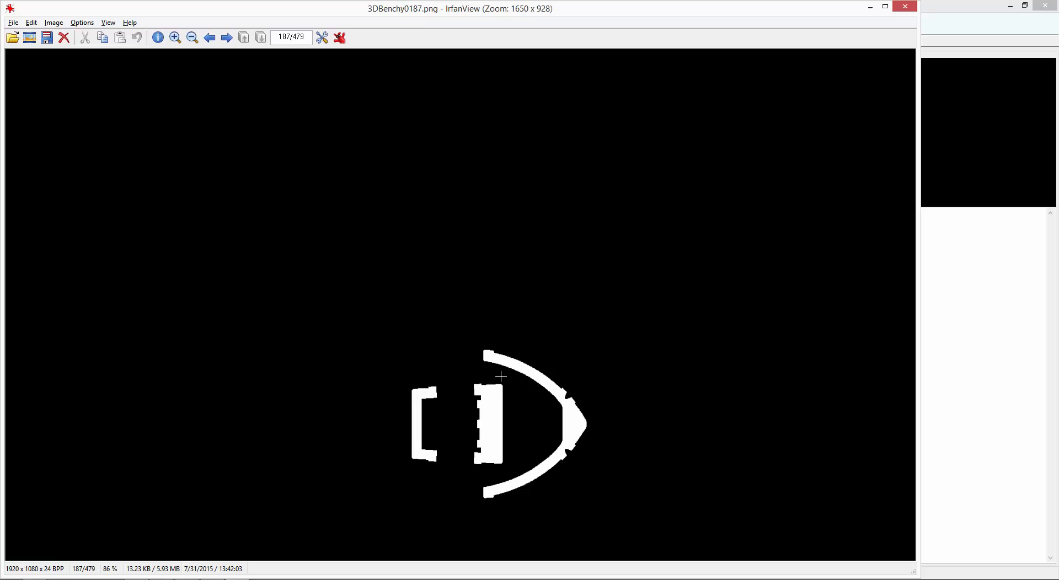
{"action": "key", "text": "Right"}
{"action": "key", "text": "Right"}
{"action": "key", "text": "Right"}
{"action": "key", "text": "Right"}
{"action": "key", "text": "Right"}
{"action": "key", "text": "Right"}
{"action": "key", "text": "Right"}
{"action": "key", "text": "Right"}
{"action": "key", "text": "Right"}
{"action": "key", "text": "Right"}
{"action": "key", "text": "Right"}
{"action": "key", "text": "Right"}
{"action": "key", "text": "Right"}
{"action": "key", "text": "Right"}
{"action": "key", "text": "Right"}
{"action": "key", "text": "Right"}
{"action": "key", "text": "Right"}
{"action": "key", "text": "Right"}
{"action": "key", "text": "Right"}
{"action": "key", "text": "Right"}
{"action": "key", "text": "Right"}
{"action": "key", "text": "Right"}
{"action": "key", "text": "Right"}
{"action": "key", "text": "Right"}
{"action": "key", "text": "Right"}
{"action": "key", "text": "Right"}
{"action": "key", "text": "Right"}
{"action": "key", "text": "Right"}
{"action": "key", "text": "Right"}
{"action": "key", "text": "Right"}
{"action": "key", "text": "Right"}
{"action": "key", "text": "Right"}
{"action": "key", "text": "Right"}
{"action": "key", "text": "Right"}
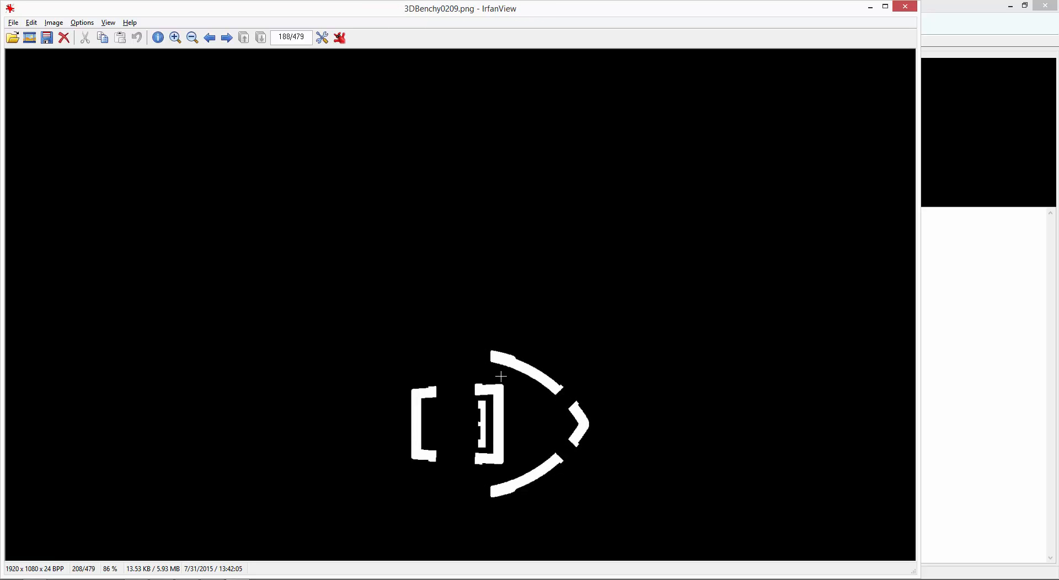
{"action": "key", "text": "Right"}
{"action": "key", "text": "Right"}
{"action": "key", "text": "Right"}
{"action": "key", "text": "Right"}
{"action": "key", "text": "Right"}
{"action": "key", "text": "Right"}
{"action": "key", "text": "Right"}
{"action": "key", "text": "Right"}
{"action": "key", "text": "Right"}
{"action": "key", "text": "Right"}
{"action": "key", "text": "Right"}
{"action": "key", "text": "Right"}
{"action": "key", "text": "Right"}
{"action": "key", "text": "Right"}
{"action": "key", "text": "Right"}
{"action": "key", "text": "Right"}
{"action": "key", "text": "Right"}
{"action": "key", "text": "Right"}
{"action": "key", "text": "Right"}
{"action": "key", "text": "Right"}
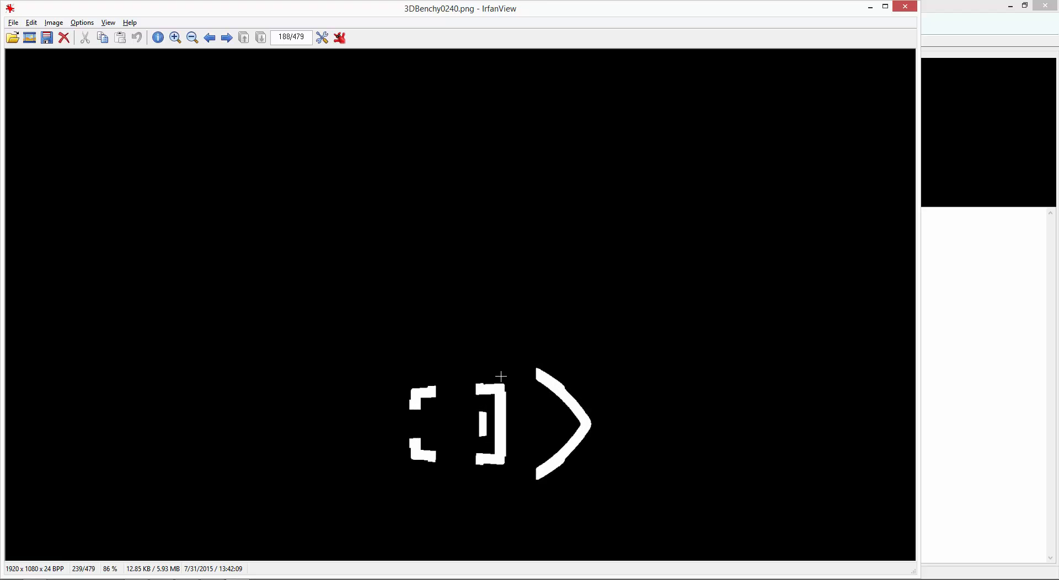
Examine the cross-sections in IrfanView from slice 3DBenchy0269.png up to 3DBenchy0375.png.
{"action": "key", "text": "Right"}
{"action": "key", "text": "Right"}
{"action": "key", "text": "Right"}
{"action": "key", "text": "Right"}
{"action": "key", "text": "Right"}
{"action": "key", "text": "Right"}
{"action": "key", "text": "Right"}
{"action": "key", "text": "Right"}
{"action": "key", "text": "Right"}
{"action": "key", "text": "Right"}
{"action": "key", "text": "Right"}
{"action": "key", "text": "Right"}
{"action": "key", "text": "Right"}
{"action": "key", "text": "Right"}
{"action": "key", "text": "Right"}
{"action": "key", "text": "Right"}
{"action": "key", "text": "Right"}
{"action": "key", "text": "Right"}
{"action": "key", "text": "Right"}
{"action": "key", "text": "Right"}
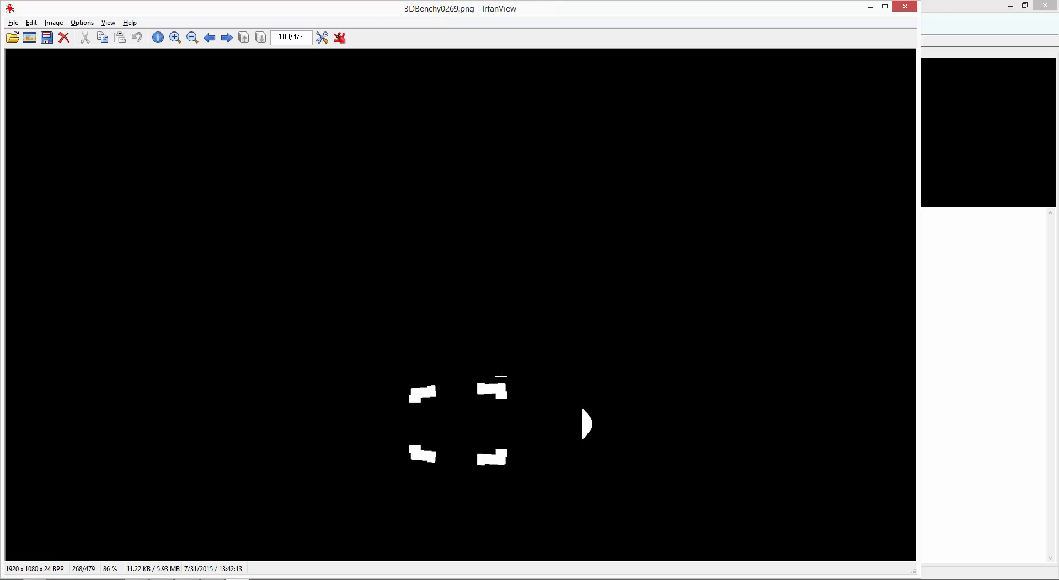
{"action": "key", "text": "Right"}
{"action": "key", "text": "Right"}
{"action": "key", "text": "Right"}
{"action": "key", "text": "Right"}
{"action": "key", "text": "Right"}
{"action": "key", "text": "Right"}
{"action": "key", "text": "Right"}
{"action": "key", "text": "Right"}
{"action": "key", "text": "Right"}
{"action": "key", "text": "Right"}
{"action": "key", "text": "Right"}
{"action": "key", "text": "Right"}
{"action": "key", "text": "Right"}
{"action": "key", "text": "Right"}
{"action": "key", "text": "Right"}
{"action": "key", "text": "Right"}
{"action": "key", "text": "Right"}
{"action": "key", "text": "Right"}
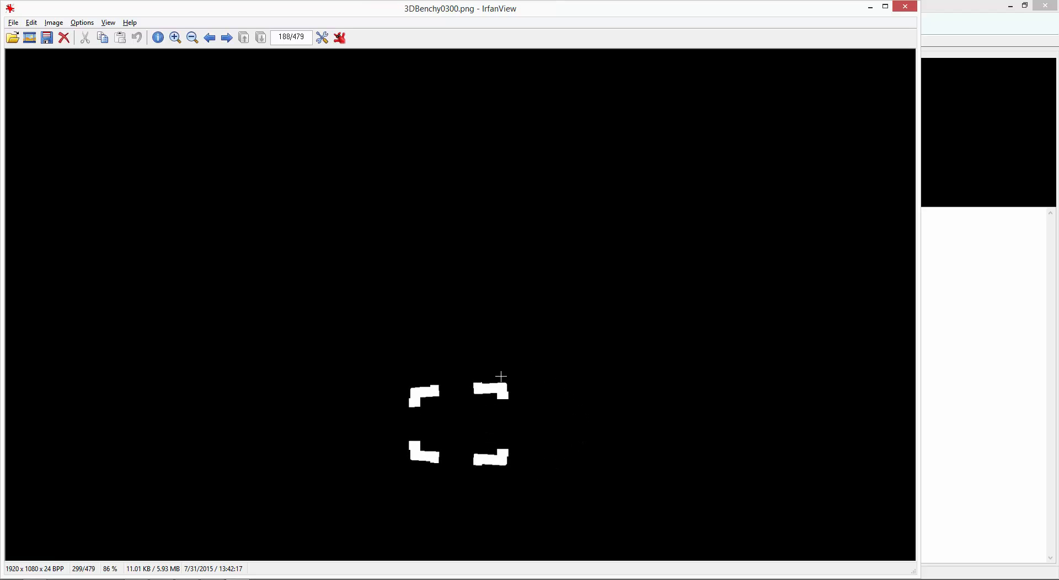
{"action": "key", "text": "Right"}
{"action": "key", "text": "Right"}
{"action": "key", "text": "Right"}
{"action": "key", "text": "Right"}
{"action": "key", "text": "Right"}
{"action": "key", "text": "Right"}
{"action": "key", "text": "Right"}
{"action": "key", "text": "Right"}
{"action": "key", "text": "Right"}
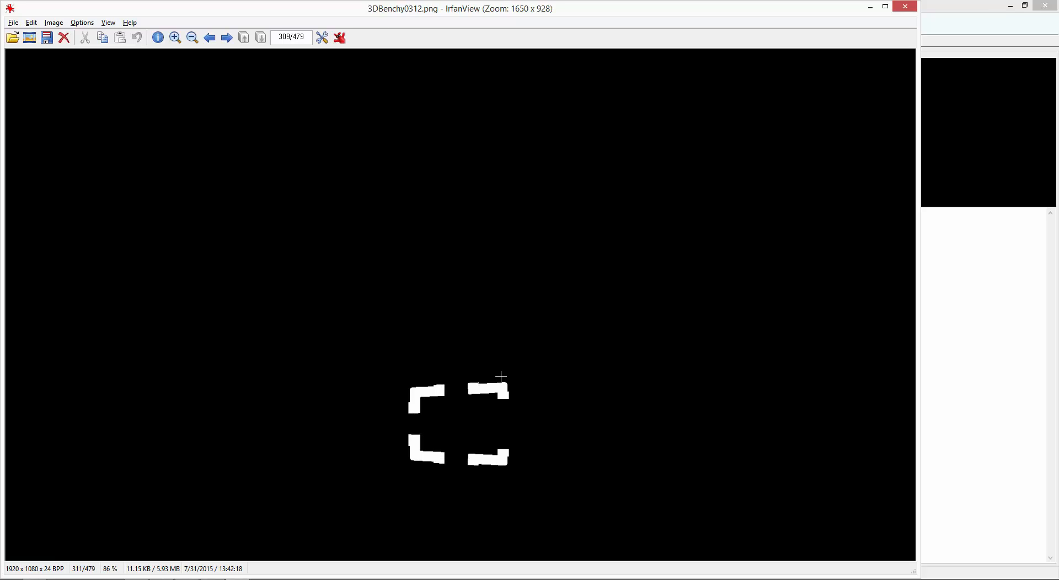
{"action": "key", "text": "Right"}
{"action": "key", "text": "Right"}
{"action": "key", "text": "Right"}
{"action": "key", "text": "Right"}
{"action": "key", "text": "Right"}
{"action": "key", "text": "Right"}
{"action": "key", "text": "Right"}
{"action": "key", "text": "Right"}
{"action": "key", "text": "Right"}
{"action": "key", "text": "Right"}
{"action": "key", "text": "Right"}
{"action": "key", "text": "Right"}
{"action": "key", "text": "Right"}
{"action": "key", "text": "Right"}
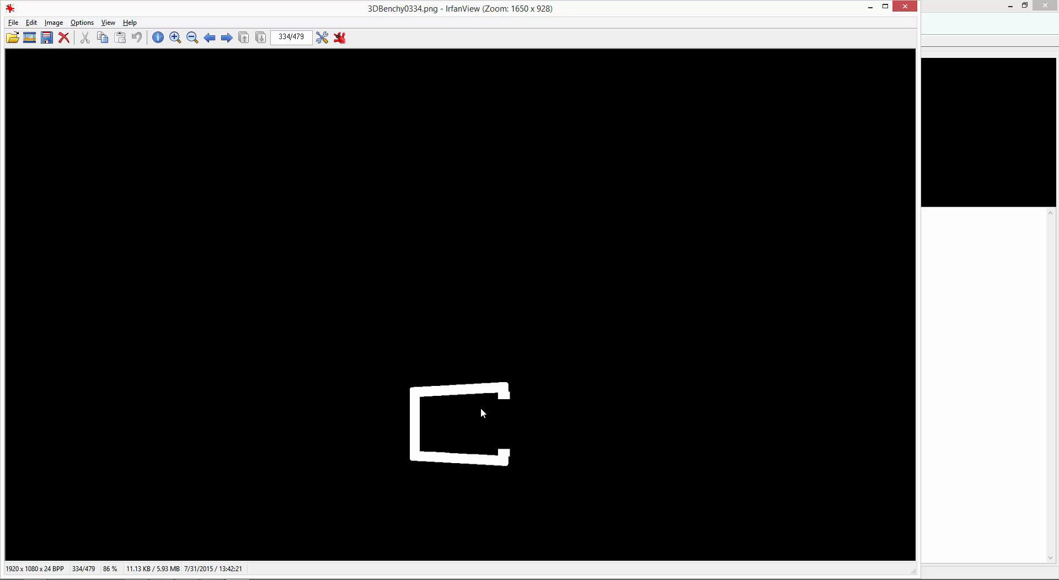
{"action": "key", "text": "Right"}
{"action": "key", "text": "Right"}
{"action": "key", "text": "Right"}
{"action": "key", "text": "Right"}
{"action": "key", "text": "Right"}
{"action": "key", "text": "Right"}
{"action": "key", "text": "Right"}
{"action": "key", "text": "Right"}
{"action": "key", "text": "Right"}
{"action": "key", "text": "Right"}
{"action": "key", "text": "Right"}
{"action": "key", "text": "Right"}
{"action": "key", "text": "Right"}
{"action": "key", "text": "Right"}
{"action": "key", "text": "Right"}
{"action": "key", "text": "Right"}
{"action": "key", "text": "Right"}
{"action": "key", "text": "Right"}
{"action": "key", "text": "Right"}
{"action": "key", "text": "Right"}
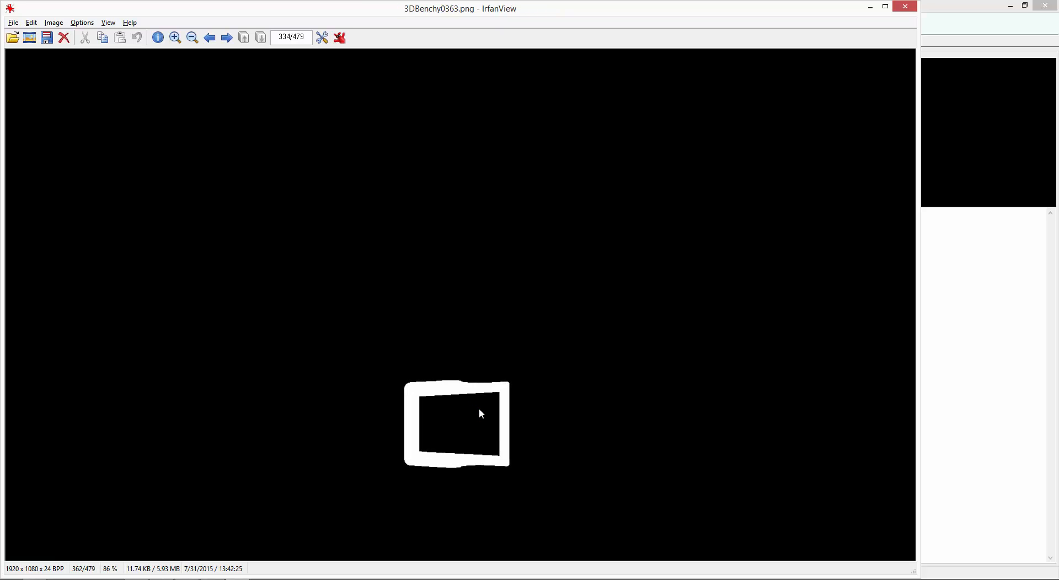
{"action": "key", "text": "Right"}
{"action": "key", "text": "Right"}
{"action": "key", "text": "Right"}
{"action": "key", "text": "Right"}
{"action": "key", "text": "Right"}
{"action": "key", "text": "Right"}
{"action": "key", "text": "Right"}
{"action": "key", "text": "Right"}
{"action": "key", "text": "Right"}
{"action": "key", "text": "Right"}
{"action": "key", "text": "Right"}
{"action": "key", "text": "Right"}
{"action": "key", "text": "Right"}
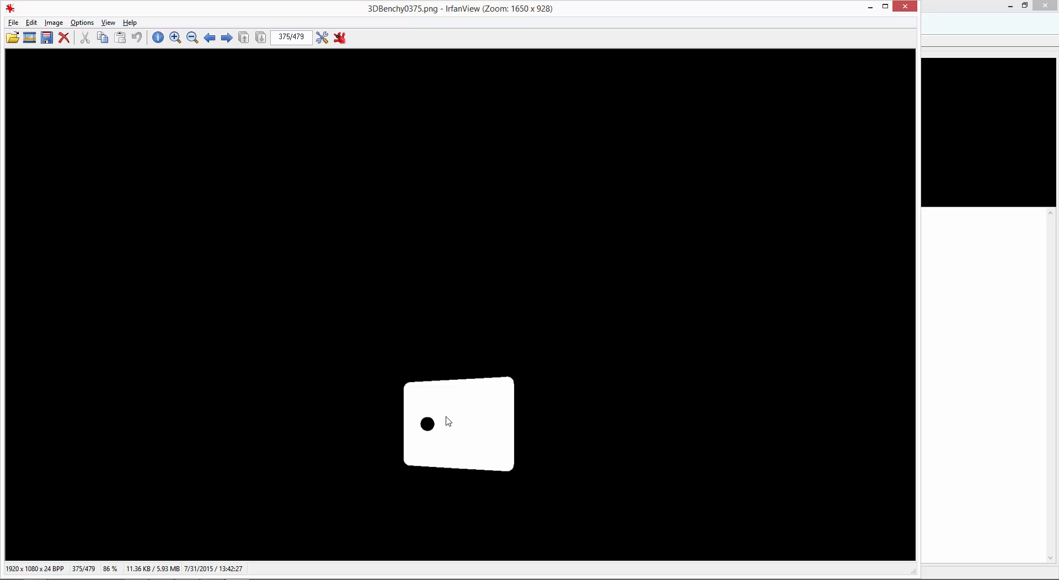
Go back through the cabin roof slices to 3DBenchy0362.png and compare them with 3DBenchy0366.png.
{"action": "key", "text": "Left"}
{"action": "key", "text": "Left"}
{"action": "key", "text": "Left"}
{"action": "key", "text": "Left"}
{"action": "key", "text": "Left"}
{"action": "key", "text": "Left"}
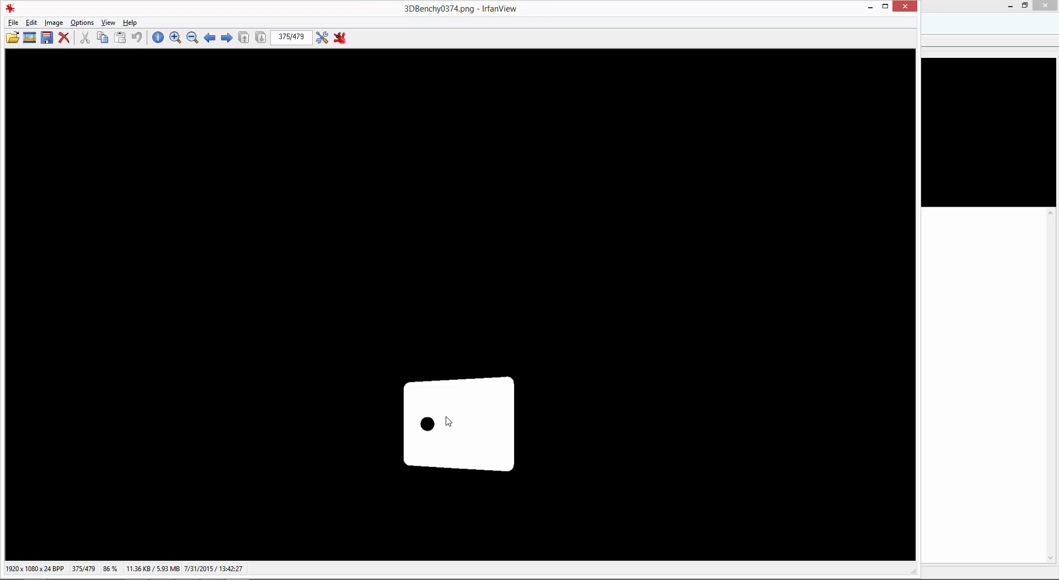
{"action": "key", "text": "Left"}
{"action": "key", "text": "Left"}
{"action": "key", "text": "Left"}
{"action": "key", "text": "Left"}
{"action": "key", "text": "Left"}
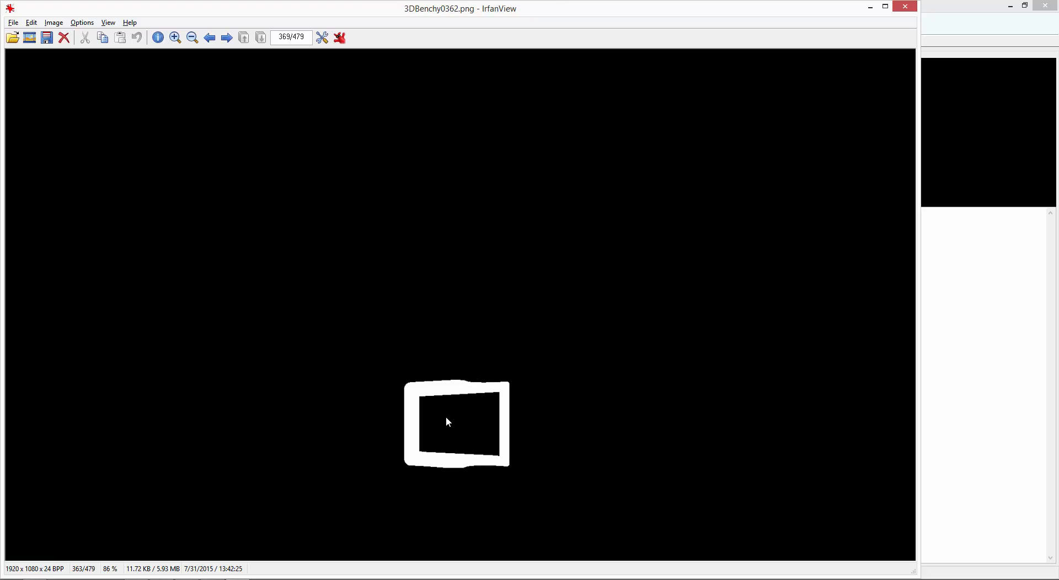
{"action": "key", "text": "Right"}
{"action": "key", "text": "Right"}
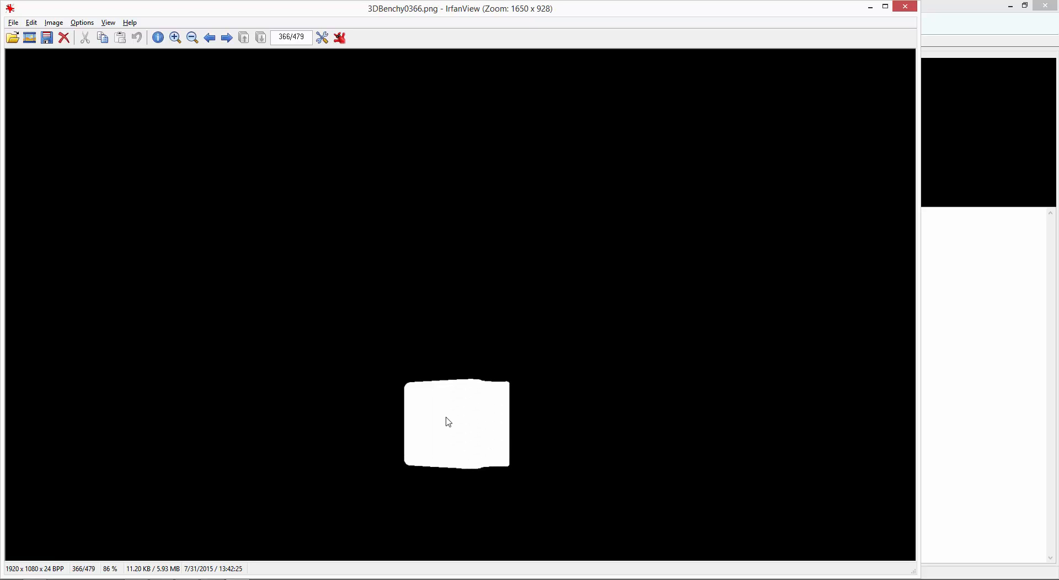
Examine the roof and chimney slices from 3DBenchy0366.png up to 3DBenchy0403.png, then recheck them back down to 3DBenchy0374.png.
{"action": "key", "text": "Right"}
{"action": "key", "text": "Right"}
{"action": "key", "text": "Right"}
{"action": "key", "text": "Right"}
{"action": "key", "text": "Right"}
{"action": "key", "text": "Right"}
{"action": "key", "text": "Right"}
{"action": "key", "text": "Right"}
{"action": "key", "text": "Right"}
{"action": "key", "text": "Right"}
{"action": "key", "text": "Right"}
{"action": "key", "text": "Right"}
{"action": "key", "text": "Right"}
{"action": "key", "text": "Right"}
{"action": "key", "text": "Right"}
{"action": "key", "text": "Right"}
{"action": "key", "text": "Right"}
{"action": "key", "text": "Right"}
{"action": "key", "text": "Right"}
{"action": "key", "text": "Right"}
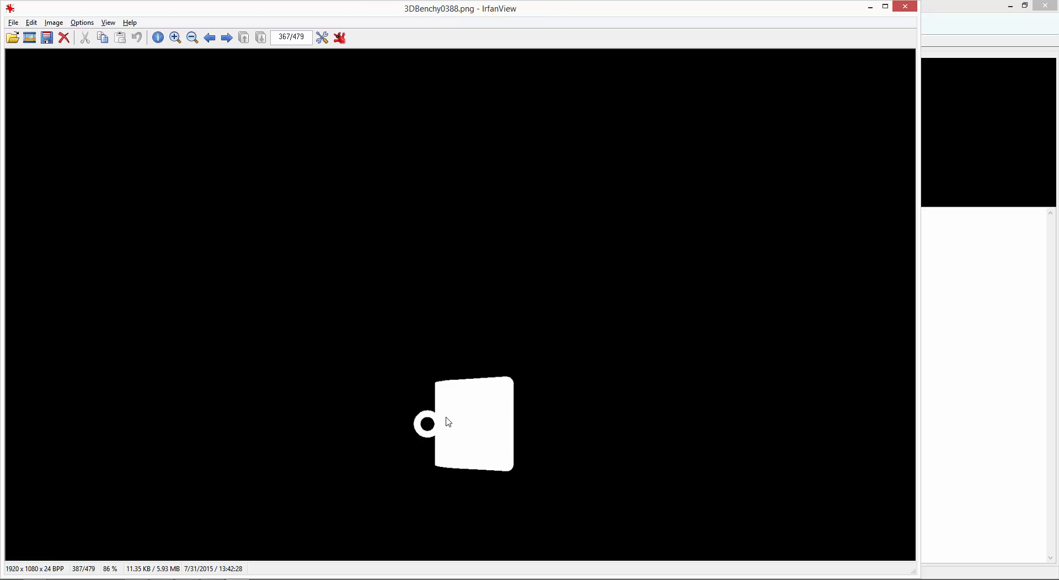
{"action": "key", "text": "Right"}
{"action": "key", "text": "Right"}
{"action": "key", "text": "Right"}
{"action": "key", "text": "Right"}
{"action": "key", "text": "Right"}
{"action": "key", "text": "Right"}
{"action": "key", "text": "Right"}
{"action": "key", "text": "Right"}
{"action": "key", "text": "Right"}
{"action": "key", "text": "Right"}
{"action": "key", "text": "Right"}
{"action": "key", "text": "Right"}
{"action": "key", "text": "Right"}
{"action": "key", "text": "Right"}
{"action": "key", "text": "Right"}
{"action": "key", "text": "Right"}
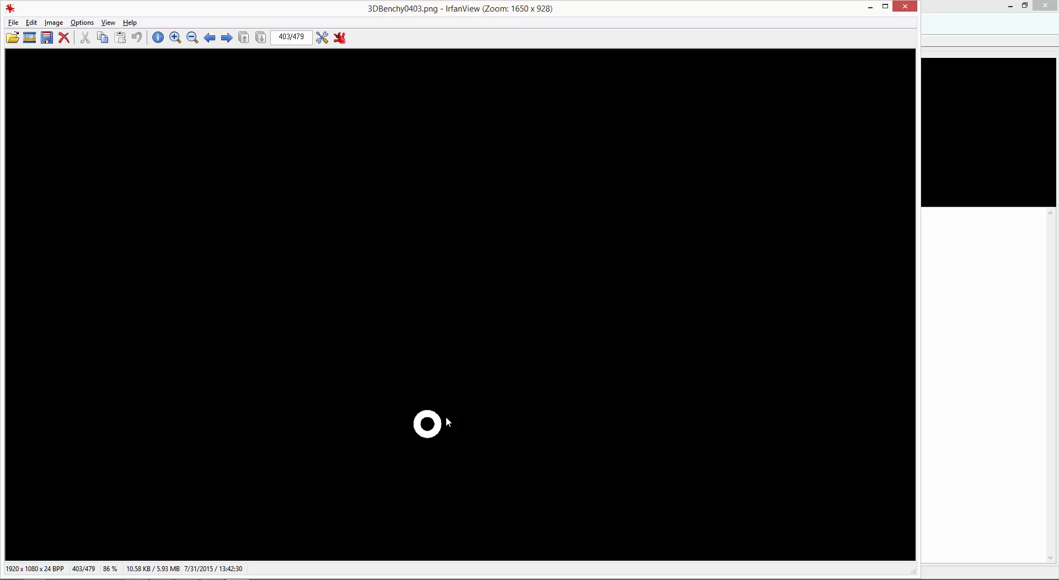
{"action": "key", "text": "Left"}
{"action": "key", "text": "Left"}
{"action": "key", "text": "Left"}
{"action": "key", "text": "Left"}
{"action": "key", "text": "Left"}
{"action": "key", "text": "Left"}
{"action": "key", "text": "Left"}
{"action": "key", "text": "Left"}
{"action": "key", "text": "Left"}
{"action": "key", "text": "Left"}
{"action": "key", "text": "Left"}
{"action": "key", "text": "Left"}
{"action": "key", "text": "Left"}
{"action": "key", "text": "Left"}
{"action": "key", "text": "Left"}
{"action": "key", "text": "Left"}
{"action": "key", "text": "Left"}
{"action": "key", "text": "Left"}
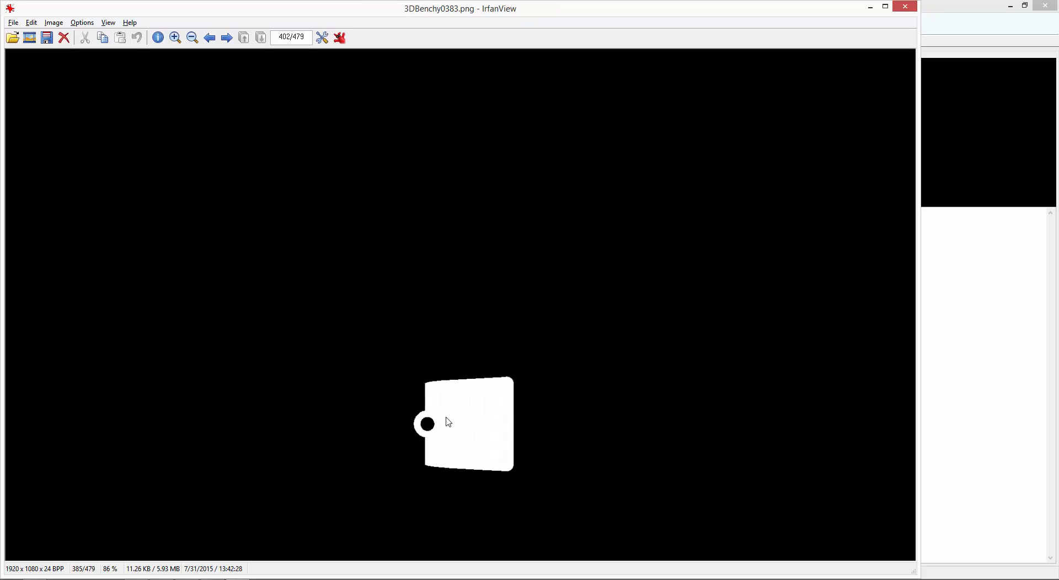
{"action": "key", "text": "Left"}
{"action": "key", "text": "Left"}
{"action": "key", "text": "Left"}
{"action": "key", "text": "Left"}
{"action": "key", "text": "Left"}
{"action": "key", "text": "Left"}
{"action": "key", "text": "Left"}
{"action": "key", "text": "Left"}
{"action": "key", "text": "Left"}
{"action": "key", "text": "Left"}
{"action": "key", "text": "Left"}
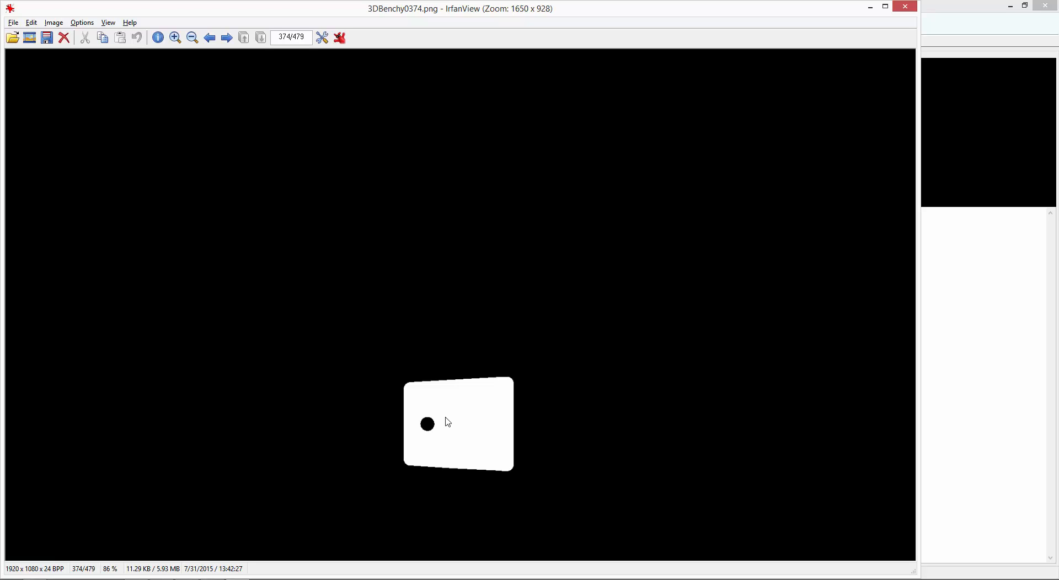
Close IrfanView and set the lift of the fifth layer range to 6 mm in Kudo3D_Titan.
{"action": "key", "text": "Escape"}
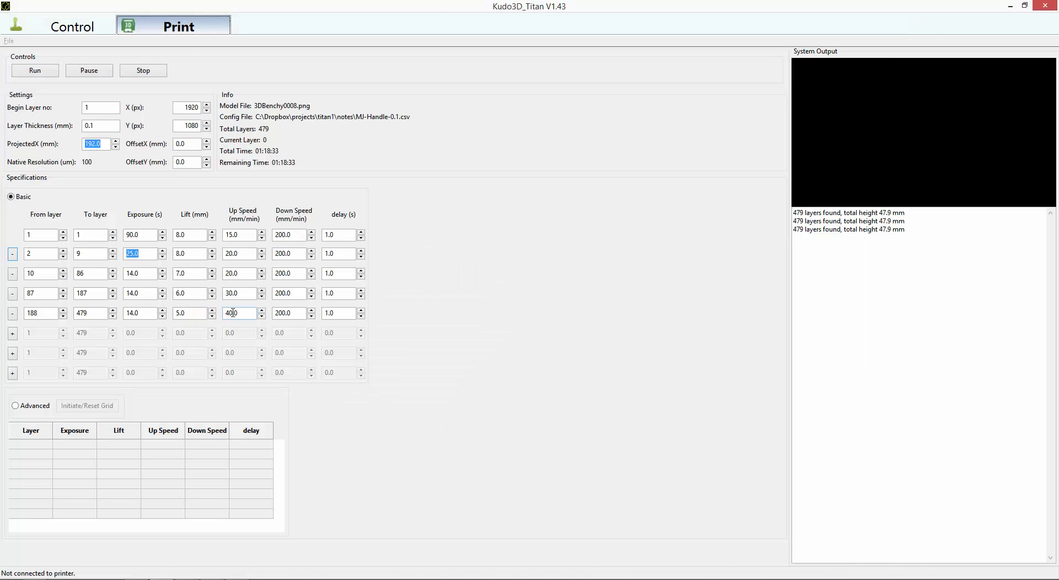
{"action": "left_click", "coordinate": [184, 314]}
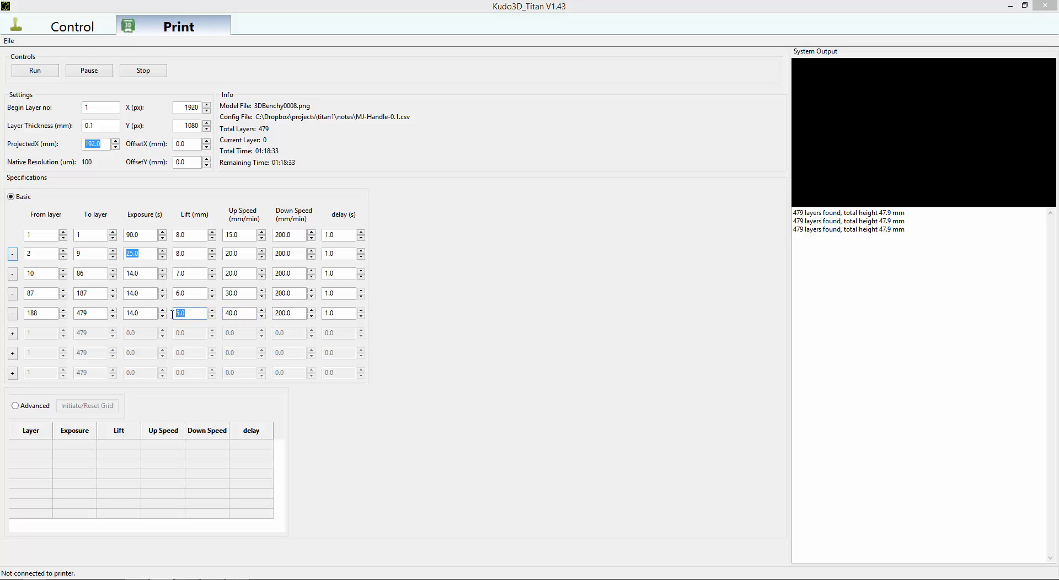
{"action": "type", "text": "6"}
Switch to Creation Workshop and tilt 3DBenchy by -10 degrees about the Y axis so the bow points upward.
{"action": "key", "text": "alt+Tab"}
{"action": "key", "text": "alt+Tab"}
{"action": "key", "text": "alt+Tab"}
{"action": "key", "text": "alt+Tab"}
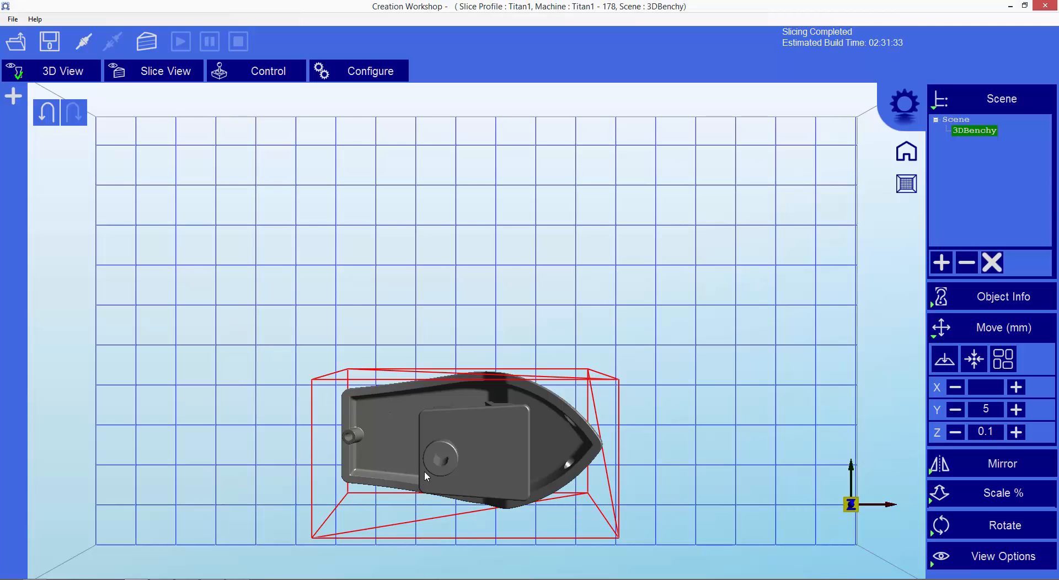
{"action": "scroll", "coordinate": [425, 458], "scroll_direction": "down", "scroll_amount": 2}
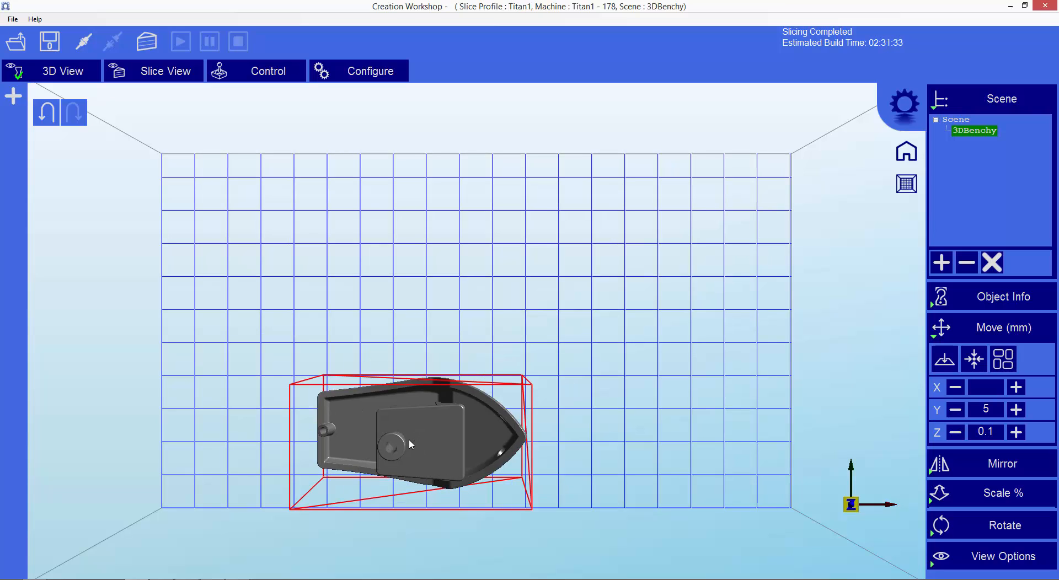
{"action": "left_click_drag", "start_coordinate": [409, 441], "coordinate": [411, 350]}
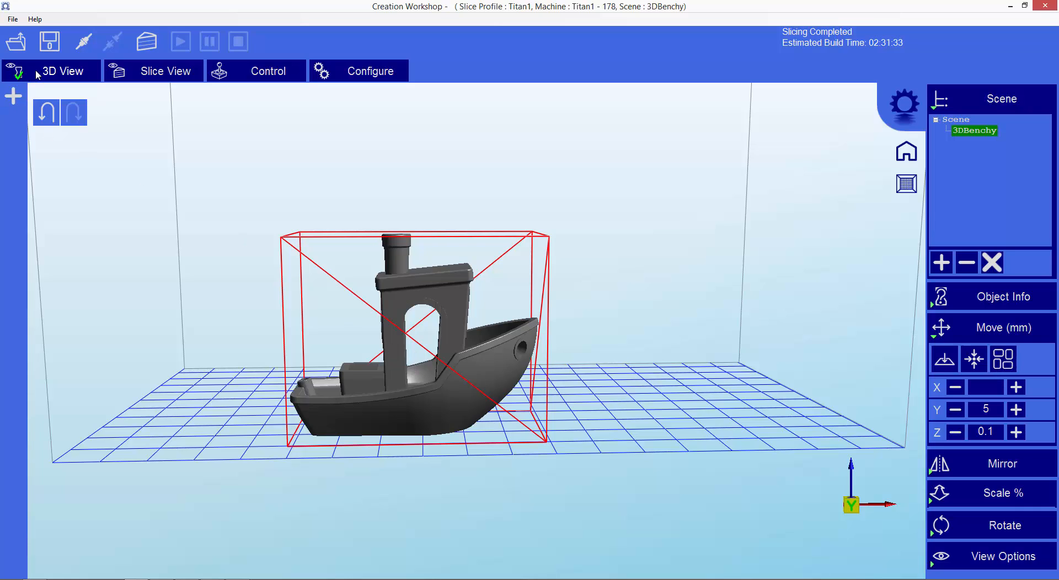
{"action": "left_click", "coordinate": [934, 334]}
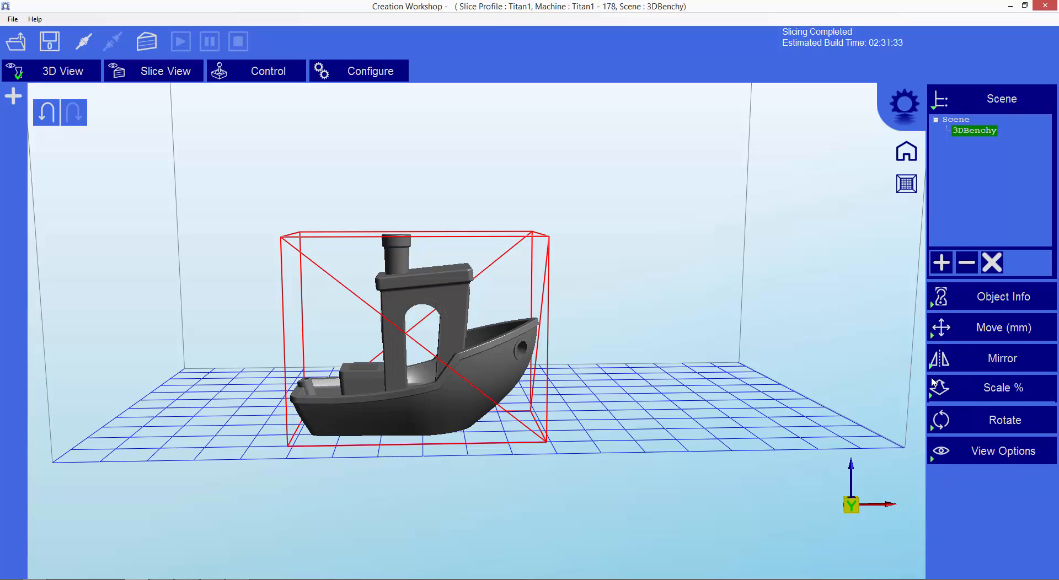
{"action": "left_click", "coordinate": [932, 430]}
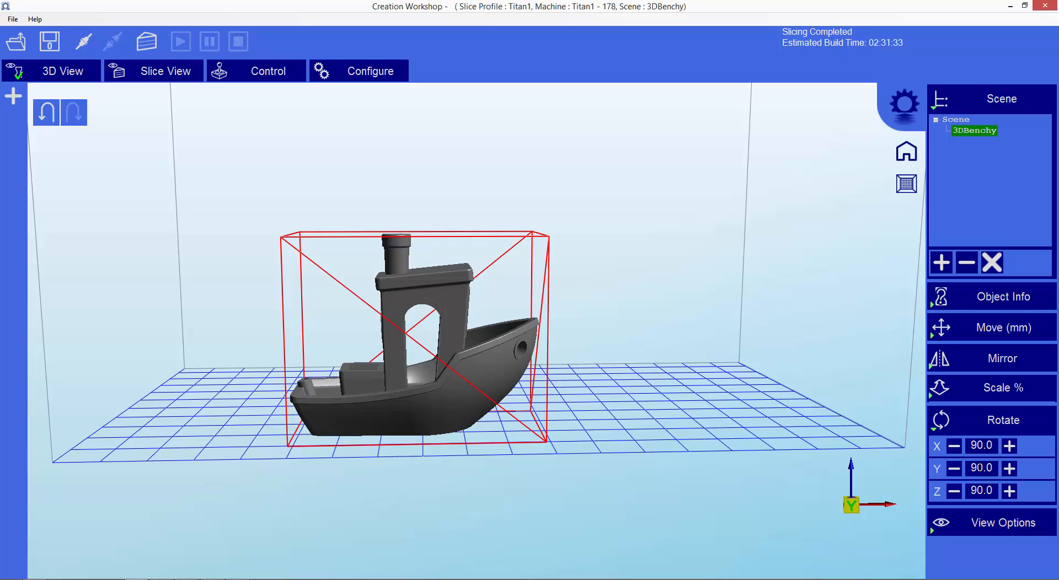
{"action": "double_click", "coordinate": [979, 468]}
{"action": "type", "text": "10"}
{"action": "left_click", "coordinate": [1009, 469]}
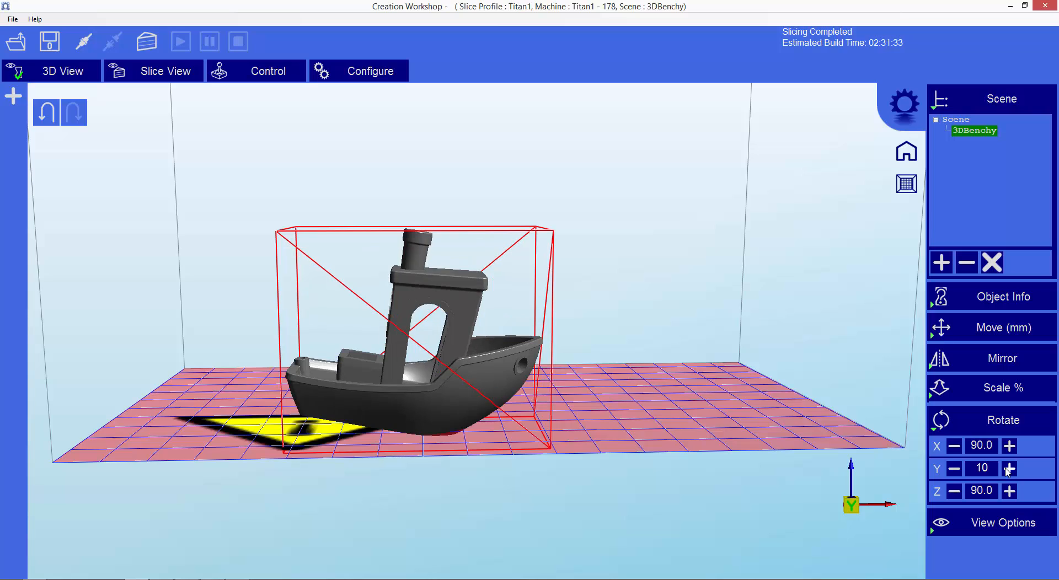
{"action": "left_click", "coordinate": [954, 470]}
{"action": "left_click", "coordinate": [954, 470]}
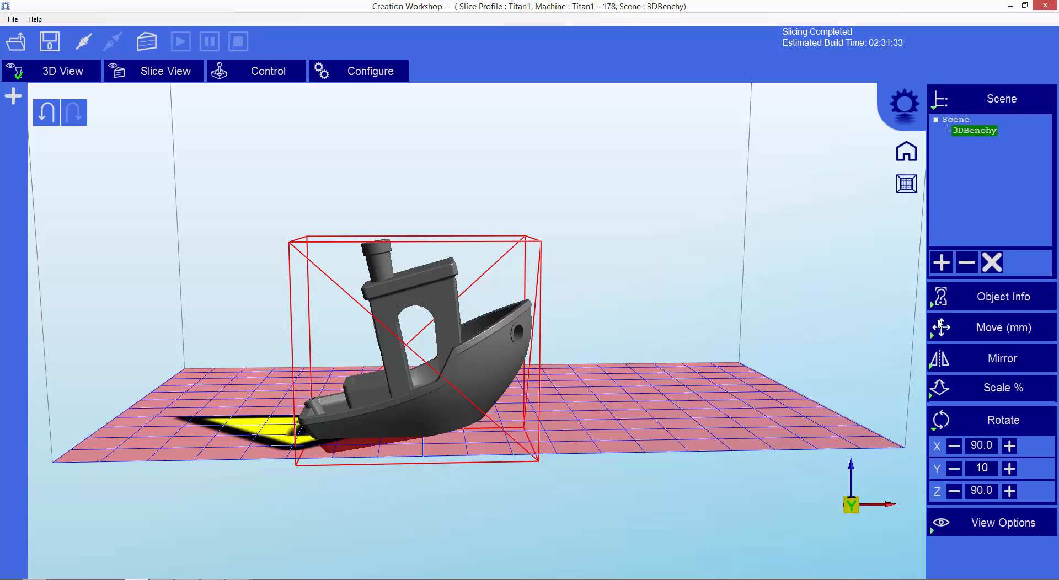
Place the tilted 3DBenchy onto the build platform, centre it, and inspect its underside against the platform.
{"action": "left_click", "coordinate": [941, 297]}
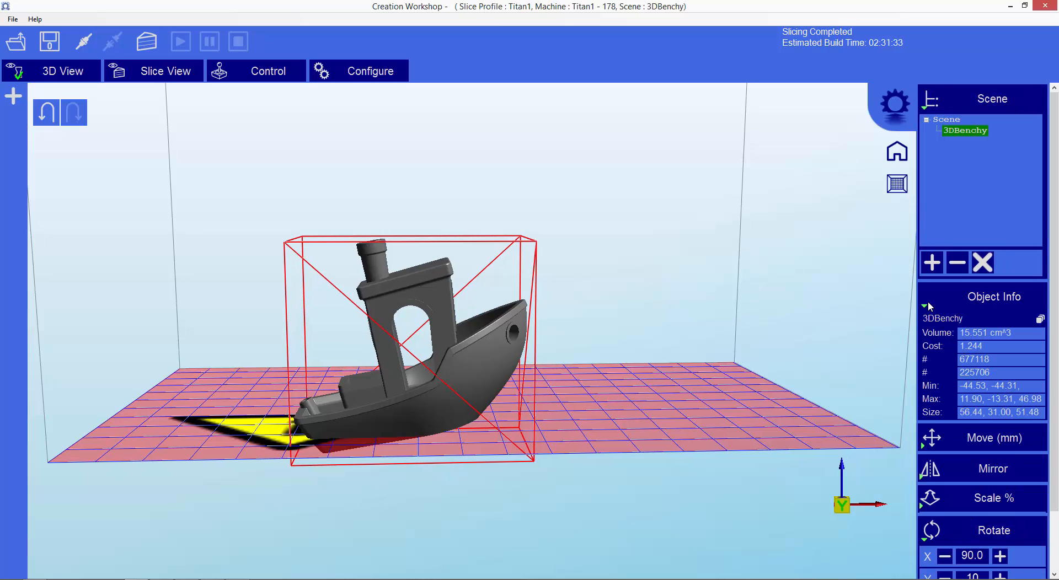
{"action": "left_click", "coordinate": [931, 299]}
{"action": "left_click", "coordinate": [942, 328]}
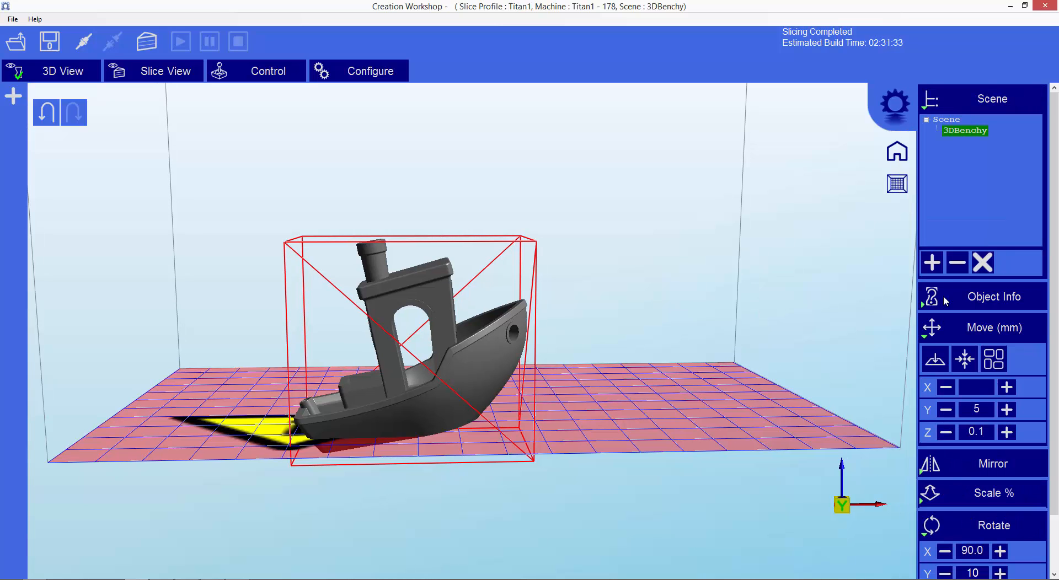
{"action": "left_click", "coordinate": [942, 360]}
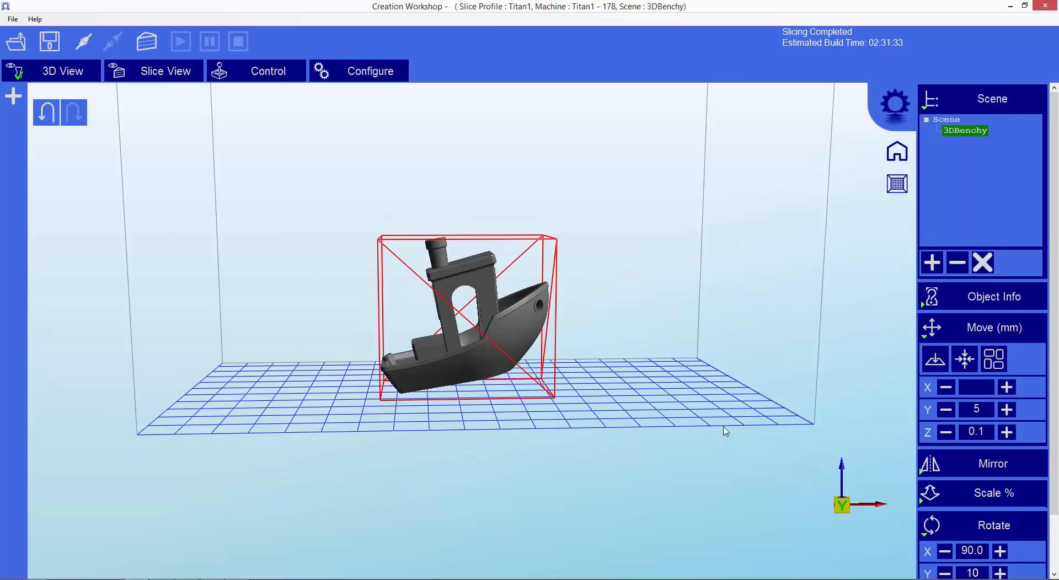
{"action": "left_click_drag", "start_coordinate": [601, 438], "coordinate": [604, 488]}
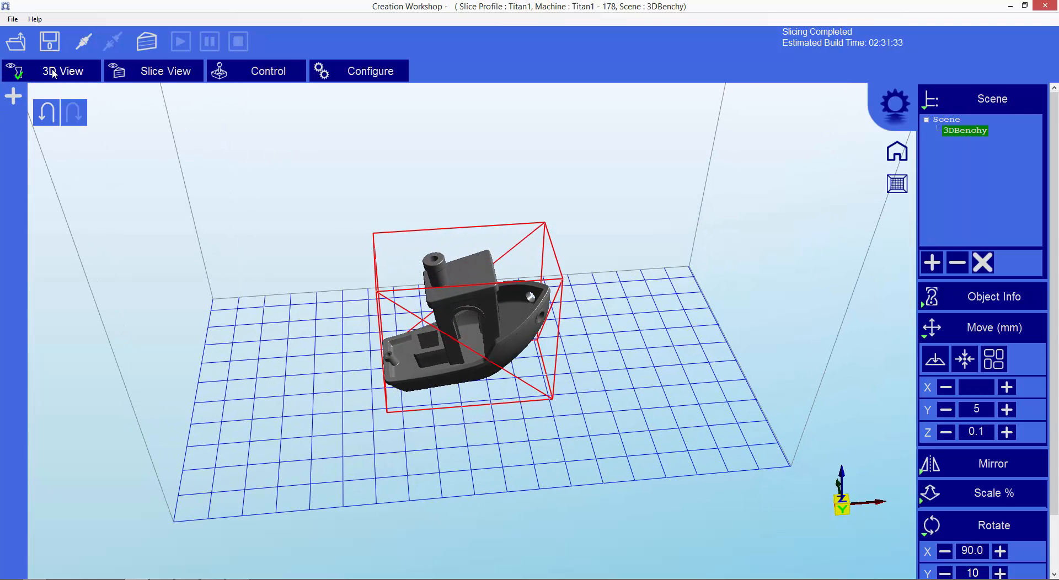
{"action": "left_click_drag", "start_coordinate": [355, 417], "coordinate": [350, 344]}
{"action": "left_click_drag", "start_coordinate": [358, 292], "coordinate": [361, 328]}
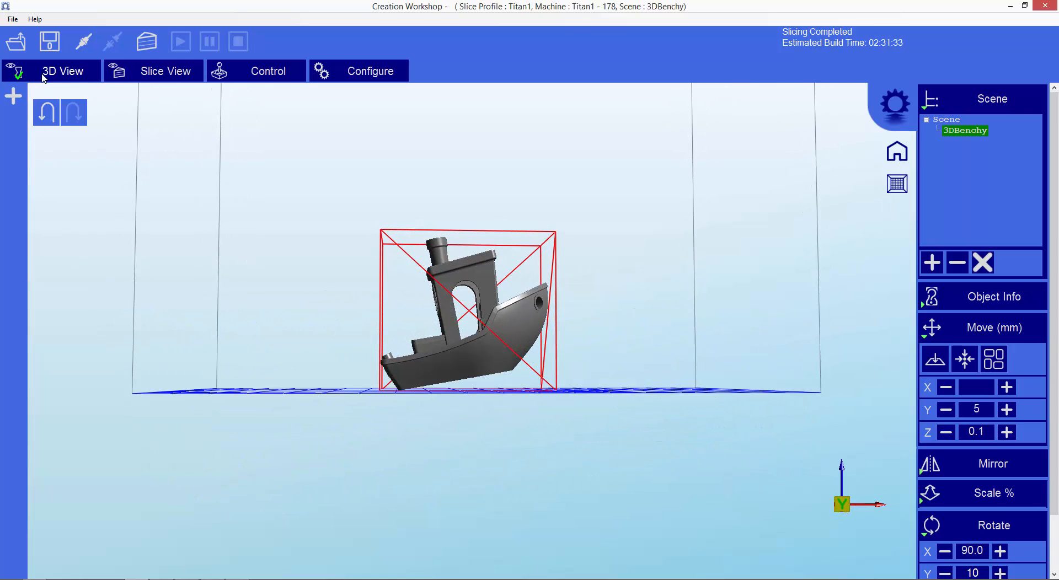
Generate automatic Bed of Nails supports under the tilted 3DBenchy with 5.0 mm spacing in X and Y.
{"action": "left_click", "coordinate": [13, 96]}
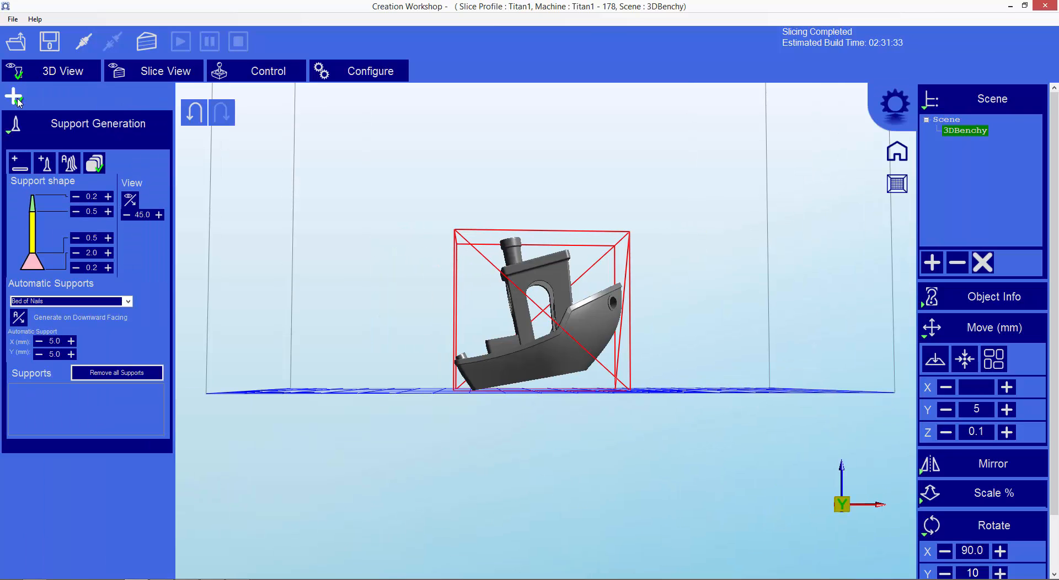
{"action": "left_click", "coordinate": [69, 163]}
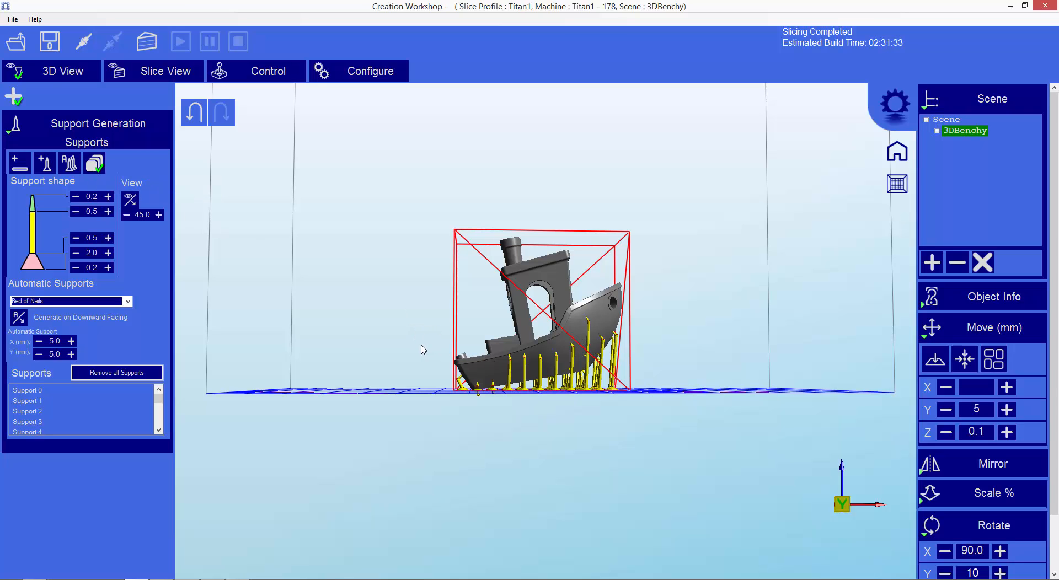
{"action": "mouse_move", "coordinate": [412, 344]}
{"action": "left_mouse_down"}
{"action": "mouse_move", "coordinate": [570, 361]}
{"action": "mouse_move", "coordinate": [578, 280]}
{"action": "mouse_move", "coordinate": [472, 292]}
{"action": "mouse_move", "coordinate": [403, 360]}
{"action": "mouse_move", "coordinate": [291, 367]}
{"action": "mouse_move", "coordinate": [300, 344]}
{"action": "mouse_move", "coordinate": [432, 300]}
{"action": "mouse_move", "coordinate": [419, 349]}
{"action": "left_mouse_up"}
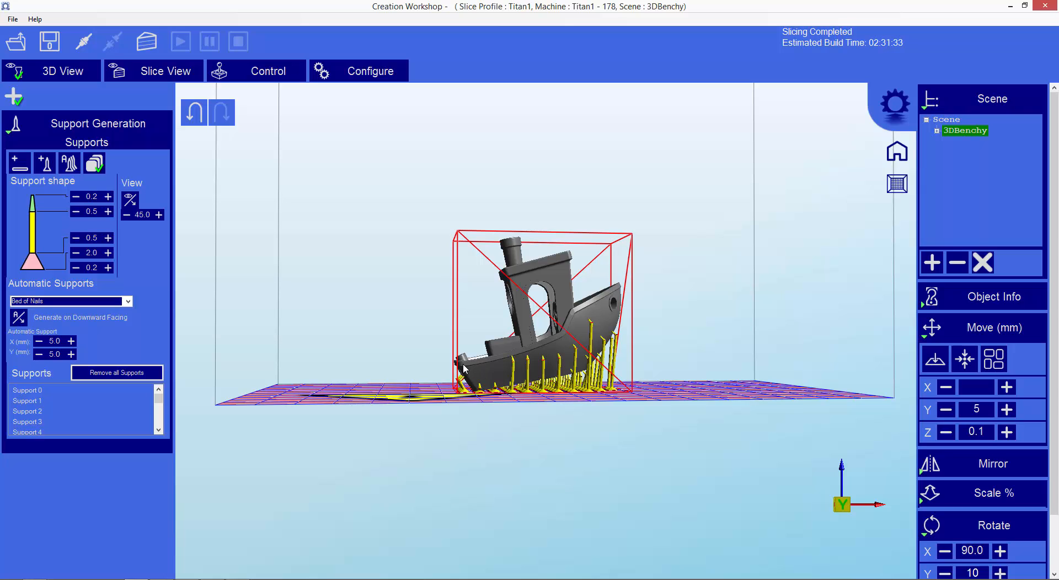
Switch to Kudo3D_Titan and export the layer-group specifications to a CSV in the notes folder, with a name beginning MJ-3DBenchy-.
{"action": "key", "text": "alt+Tab"}
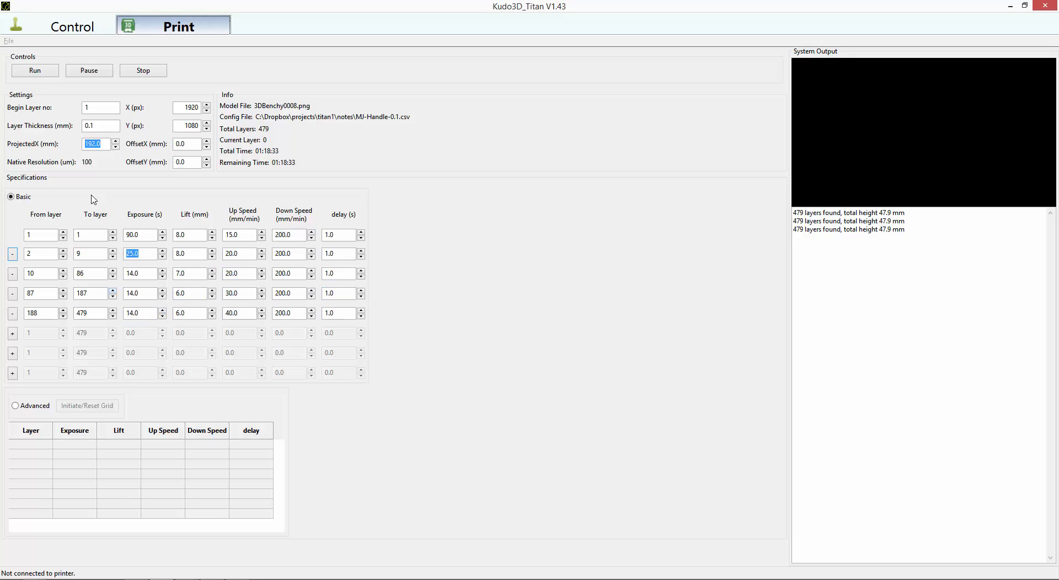
{"action": "left_click", "coordinate": [9, 41]}
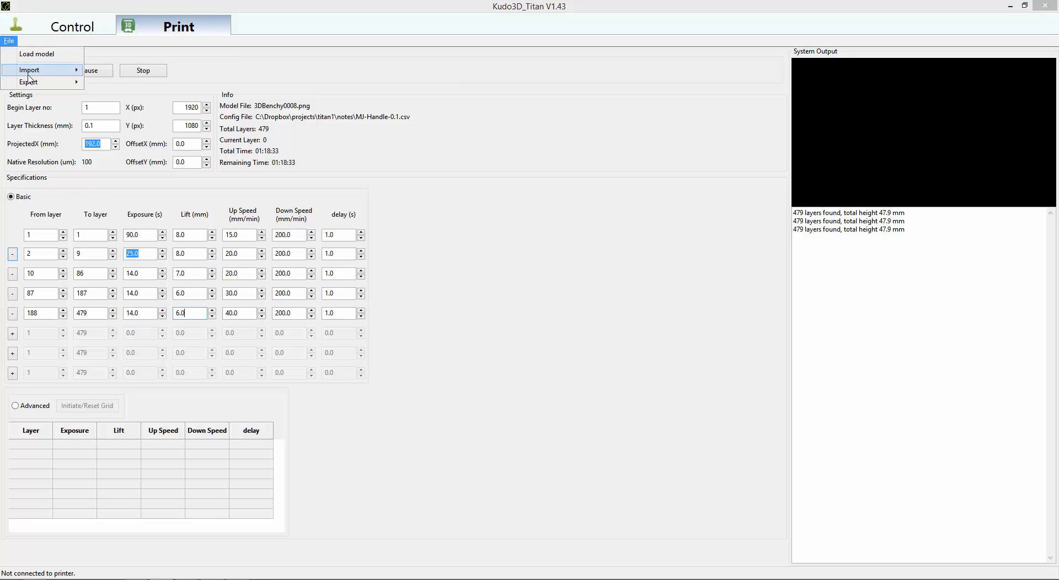
{"action": "mouse_move", "coordinate": [33, 81]}
{"action": "left_click", "coordinate": [112, 82]}
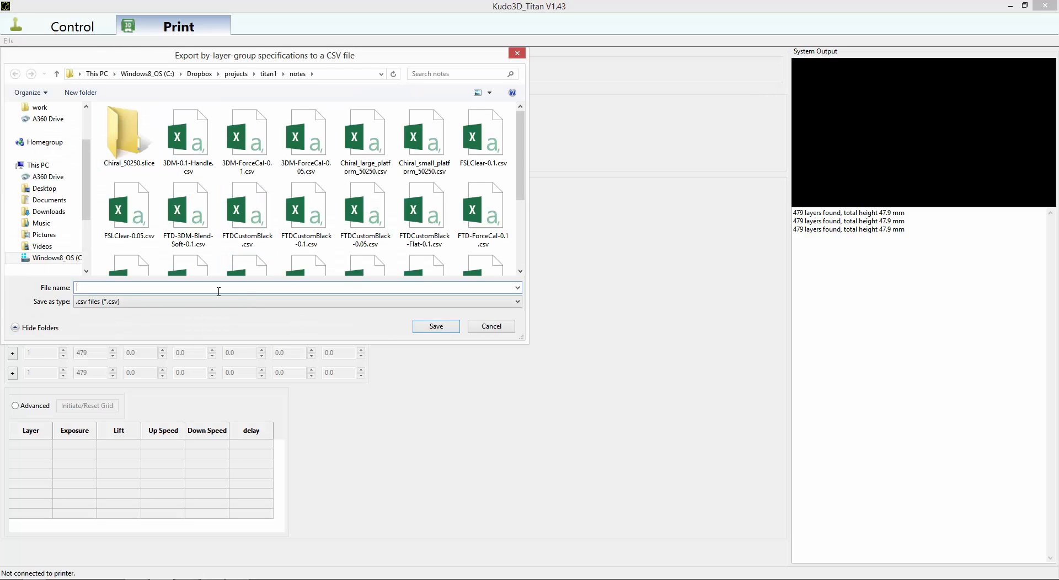
{"action": "type", "text": "MJ-"}
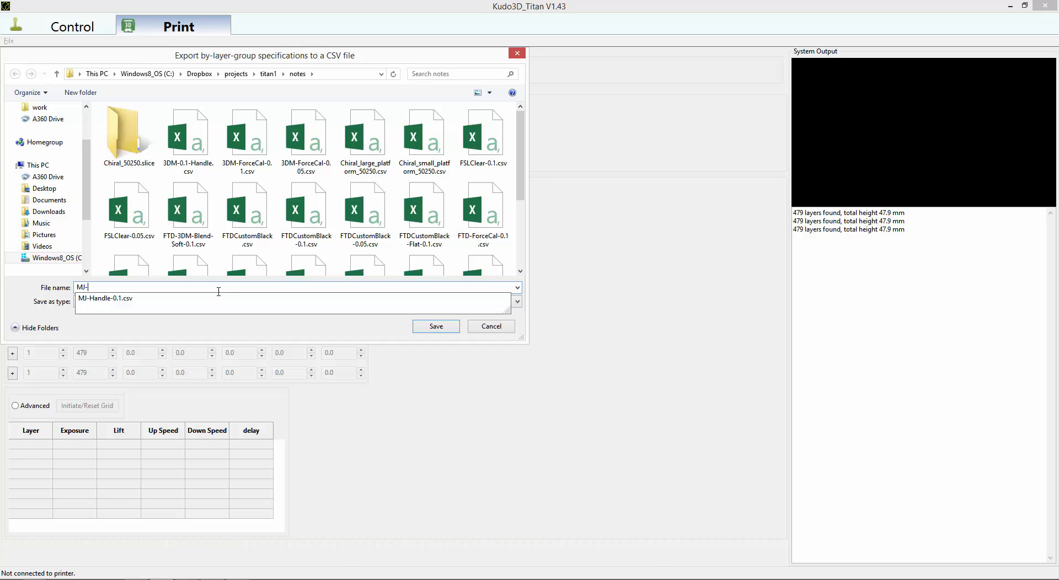
{"action": "type", "text": "3DBenchy-0.1"}
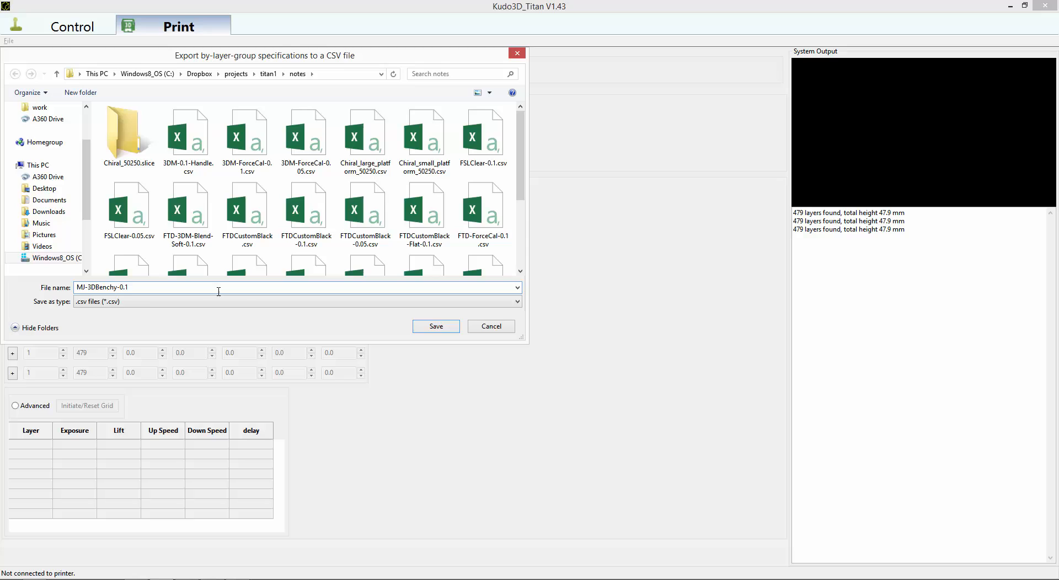
{"action": "key", "text": "Return"}
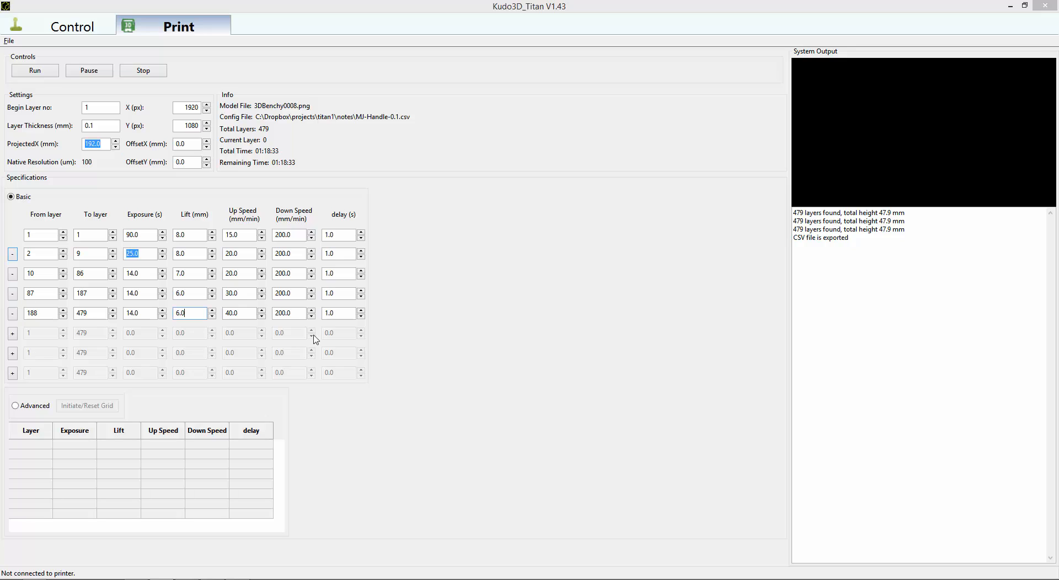
Run the print from layer 1 as a test and stop it during the first layer's exposure.
{"action": "left_click", "coordinate": [43, 73]}
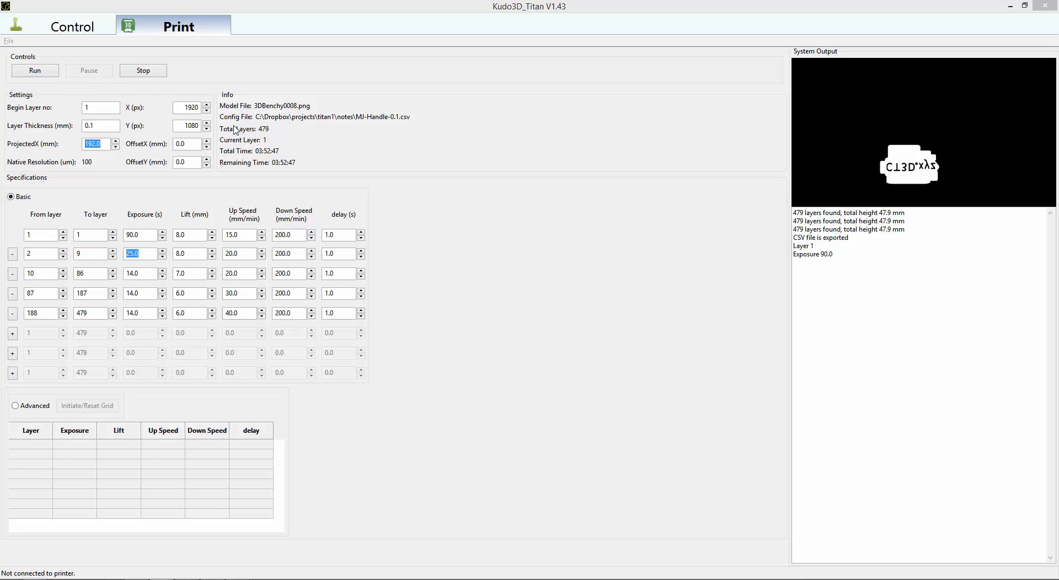
{"action": "left_click", "coordinate": [158, 77]}
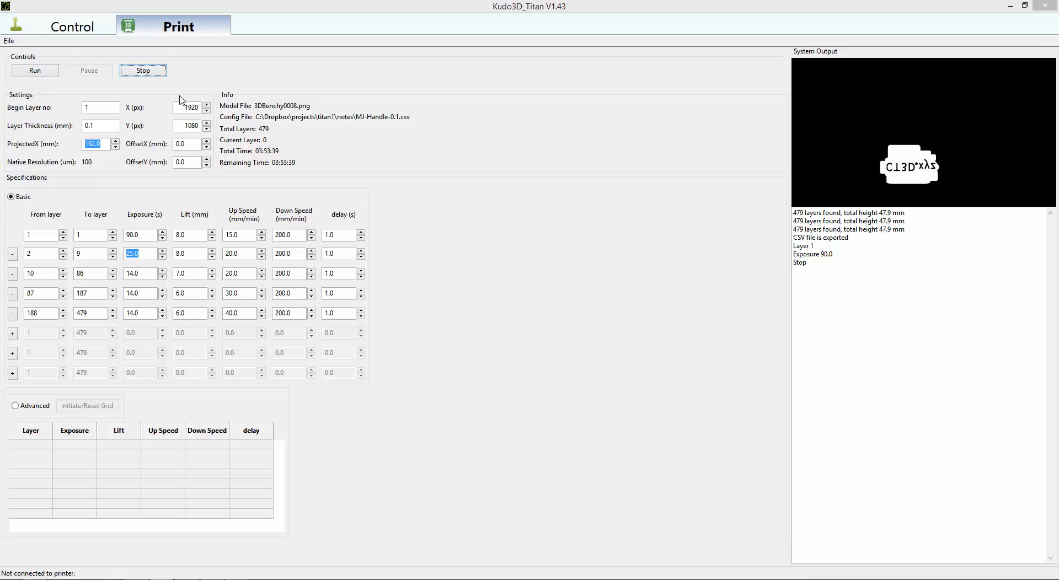
{"action": "left_click", "coordinate": [152, 74]}
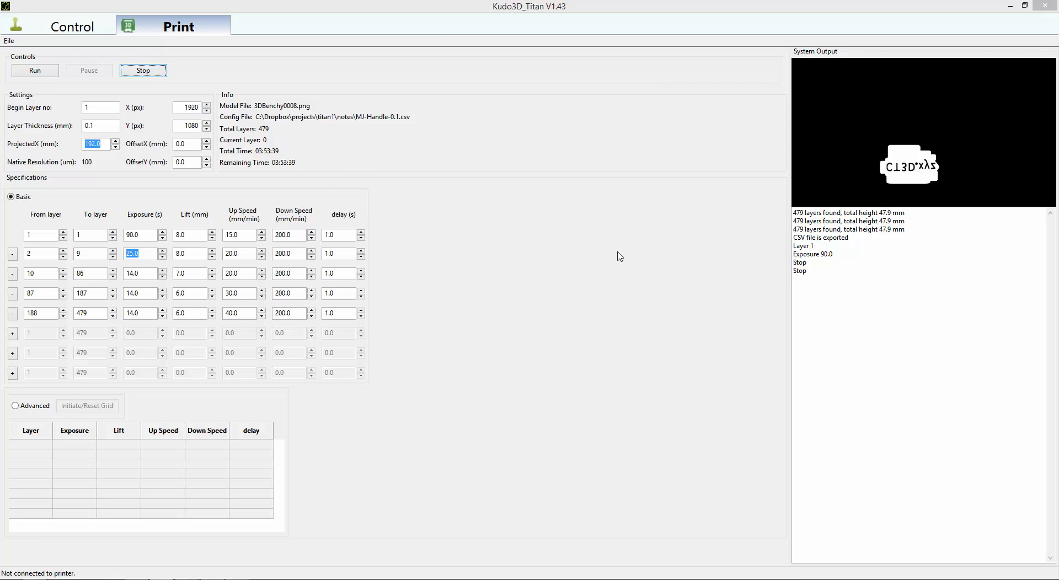